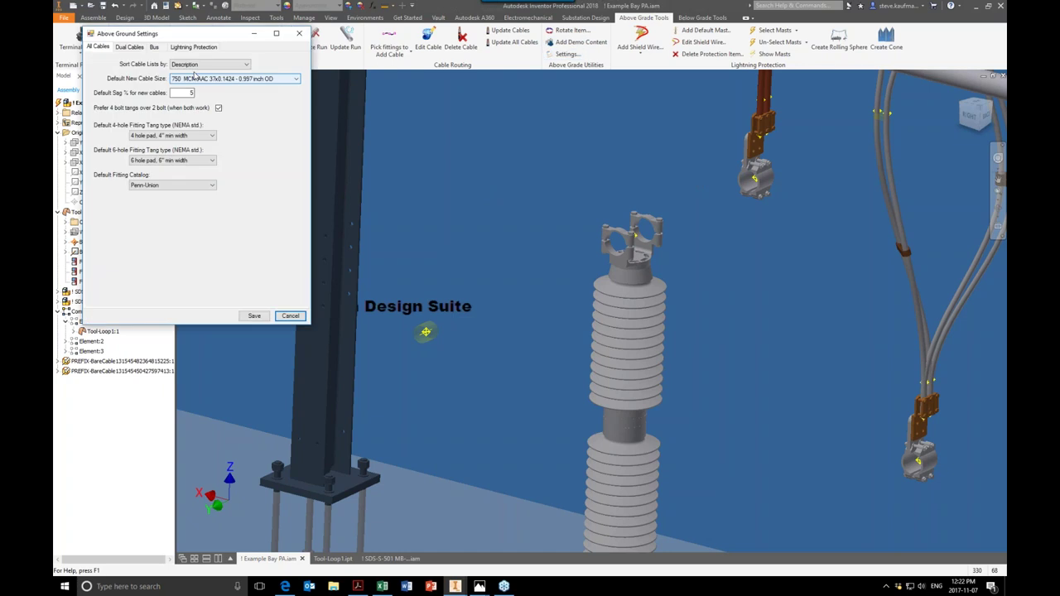
Step: Set the default round bus to AL 3 1/2" Sch 40 Round Bus and save the above ground settings
left_click(156, 47)
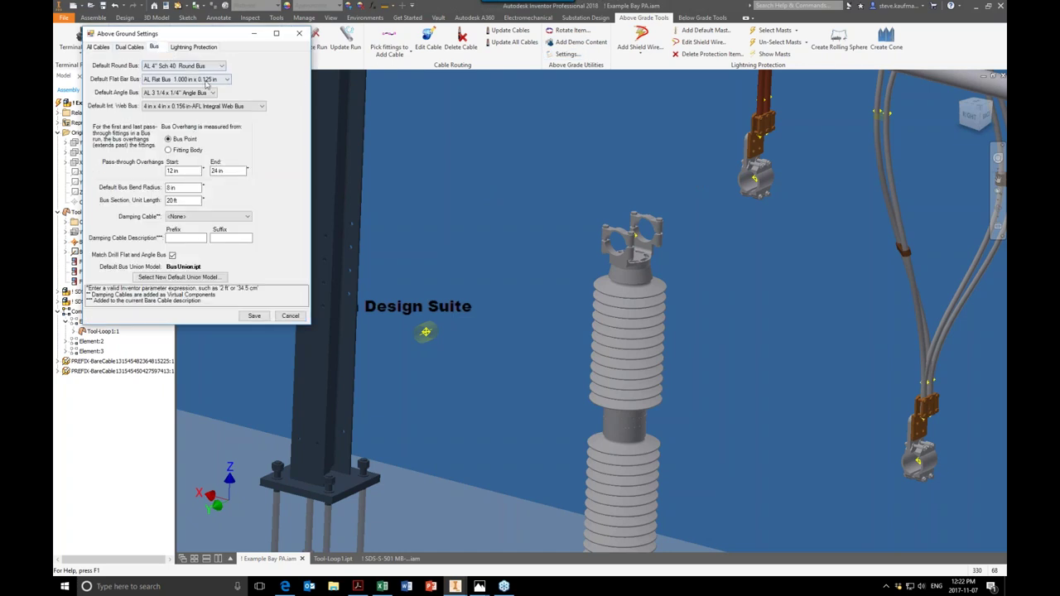
left_click(192, 67)
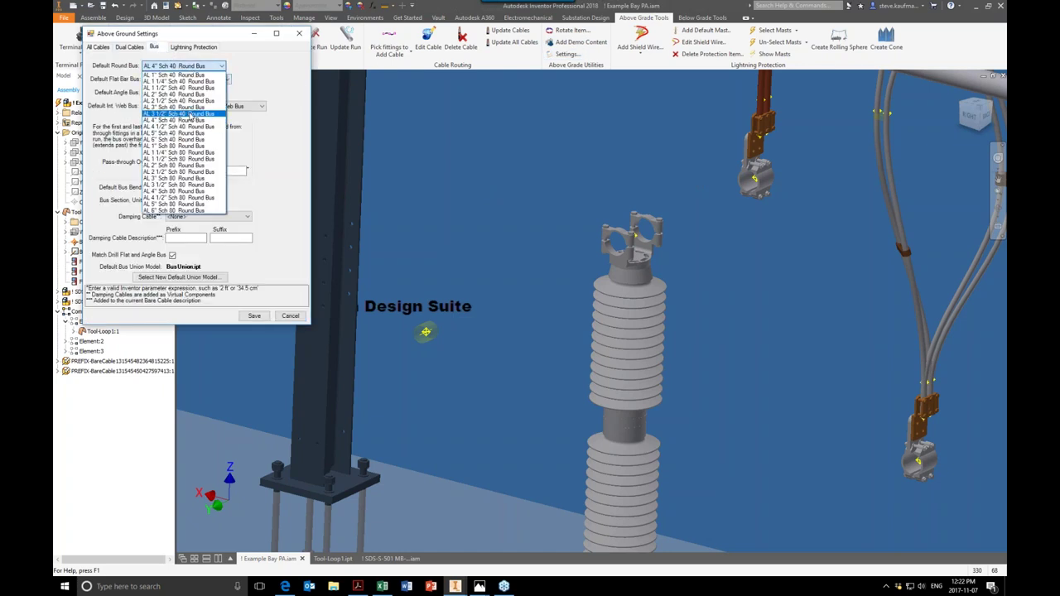
left_click(178, 114)
left_click(288, 316)
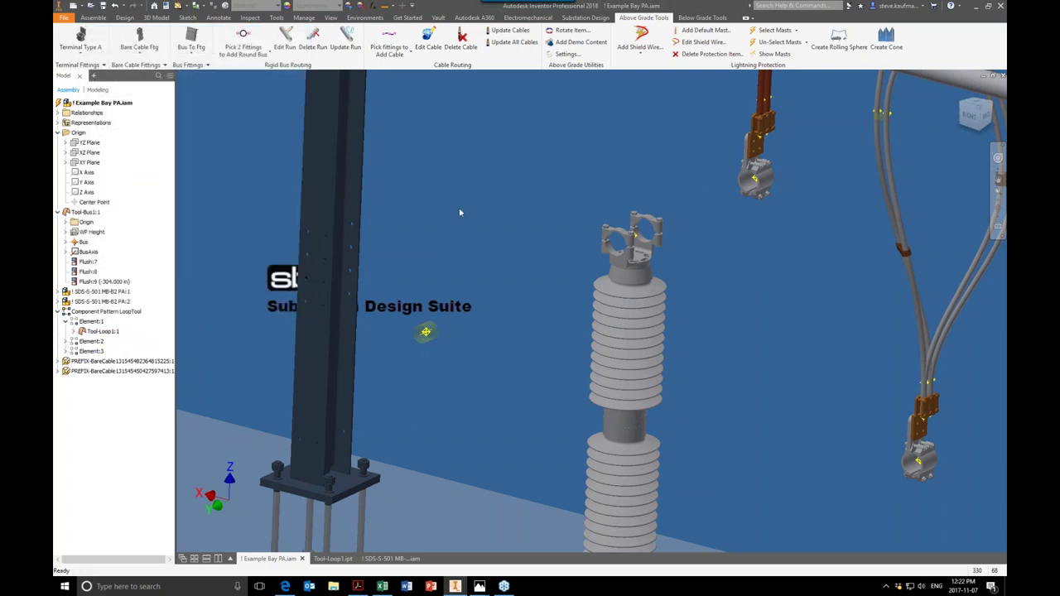
Step: Add a round bus run from the hanging bus fitting to the Tool-Bus1 work point beside the steel column
left_click(242, 39)
left_click(760, 187)
left_click(426, 332)
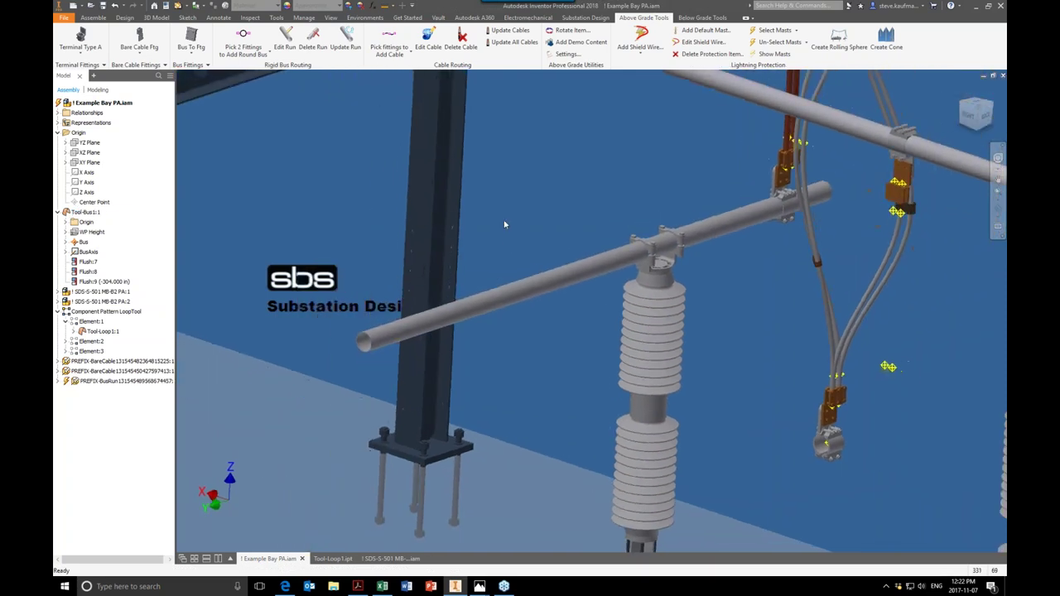
Step: Review the bus defaults in the above ground settings, including pass-through overhangs and bend radius, and save them
left_click(566, 54)
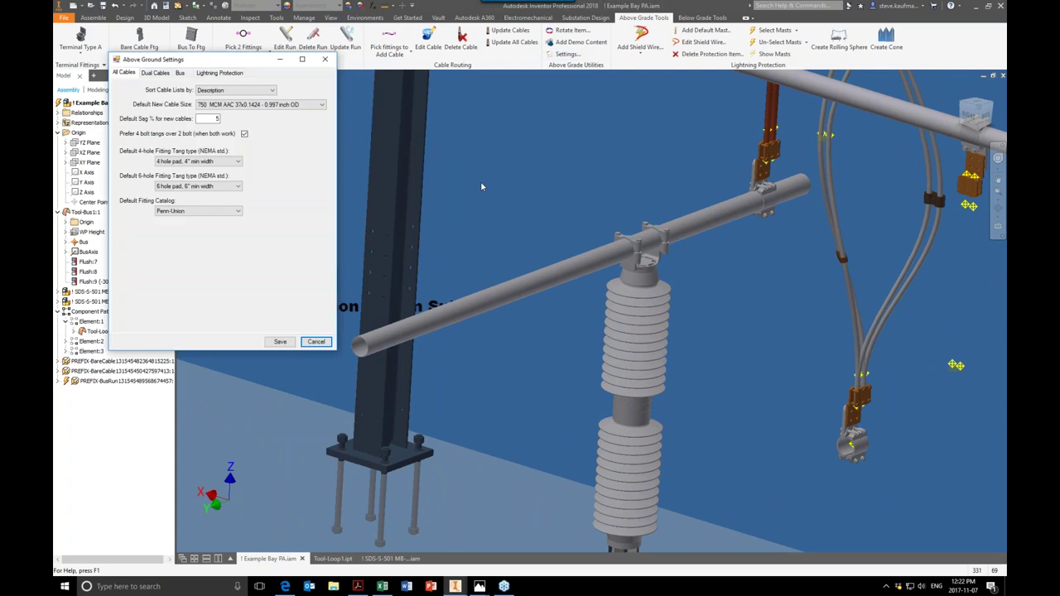
left_click(178, 73)
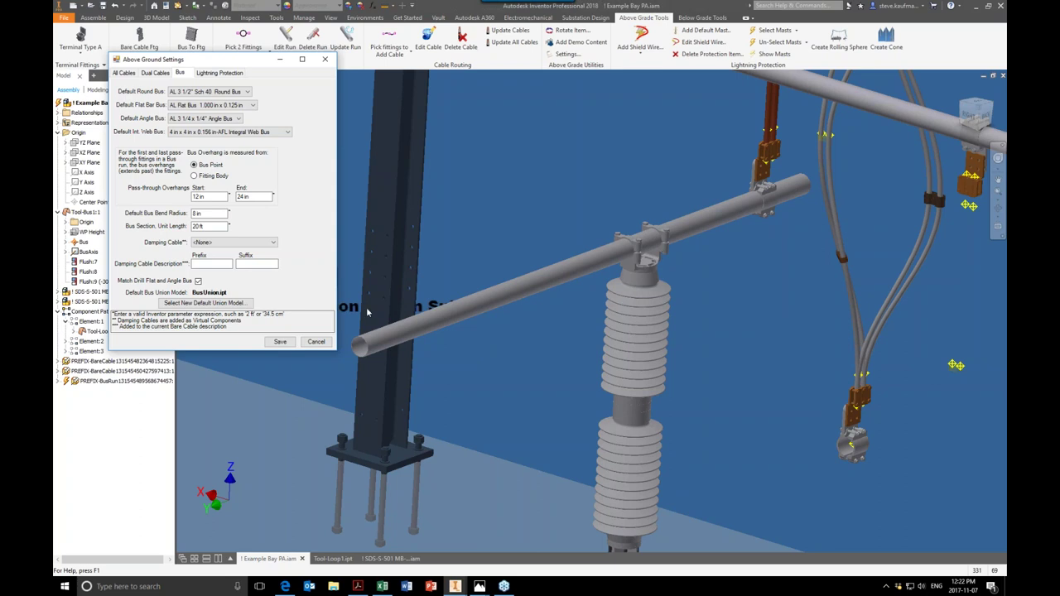
left_click(280, 341)
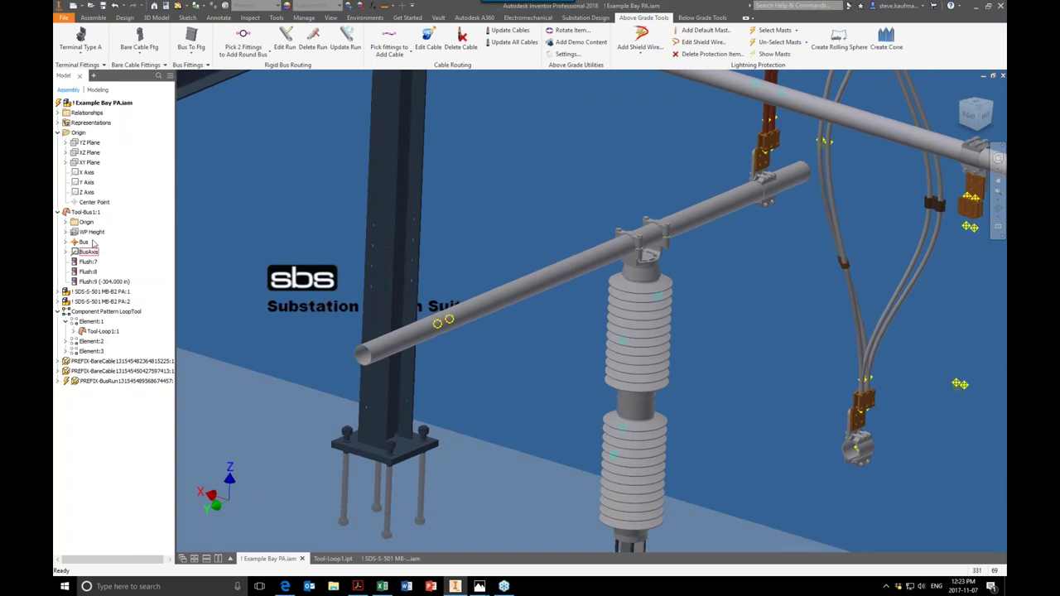
Step: Open the Tool-Bus1 part and examine where its XY origin plane lies relative to the Bus work point
right_click(90, 212)
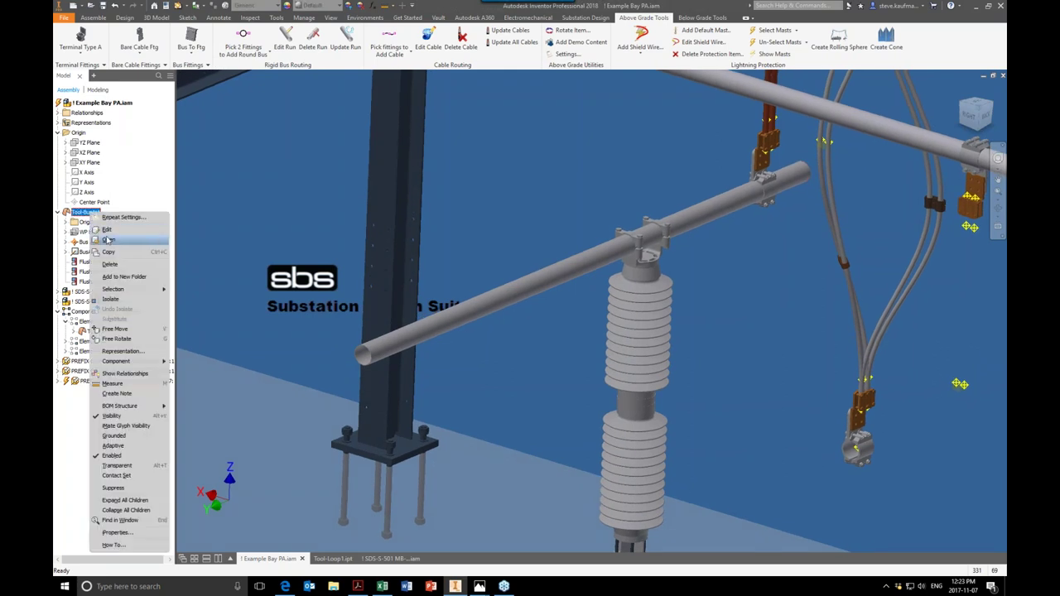
left_click(109, 240)
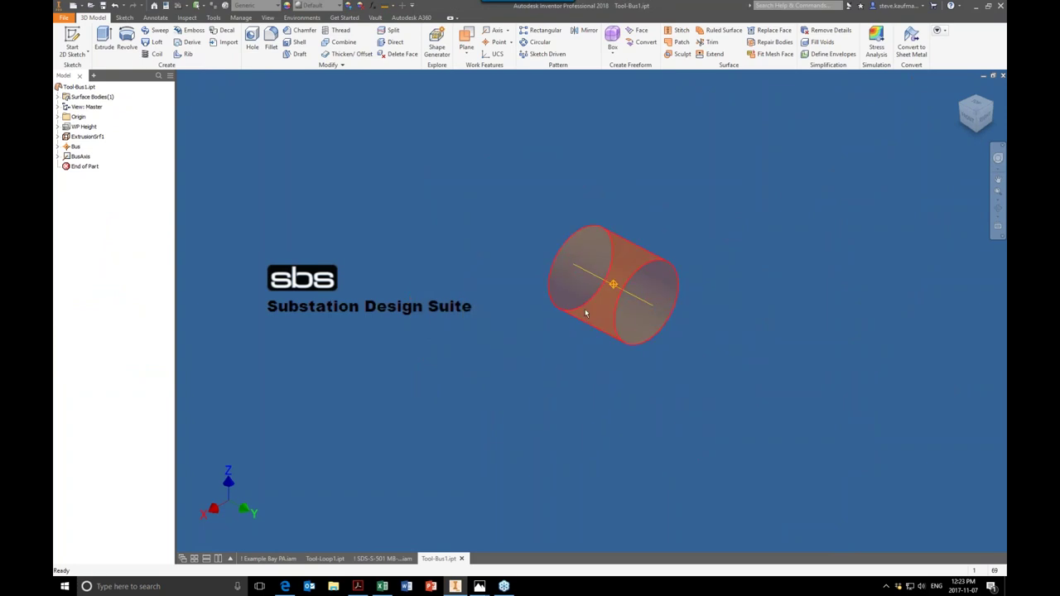
mouse_move(601, 327)
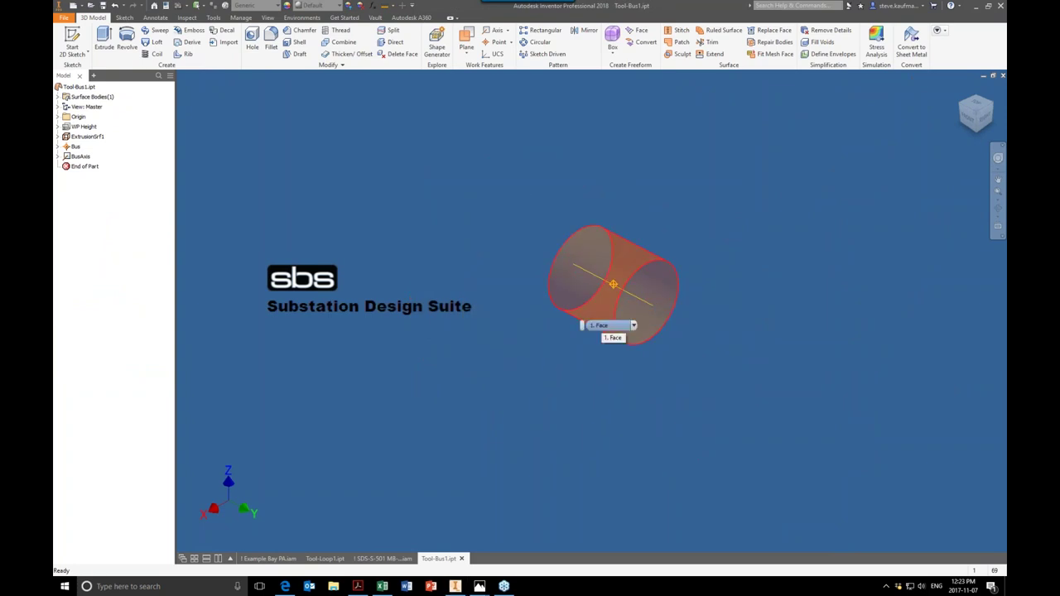
scroll(604, 327, "down", 3)
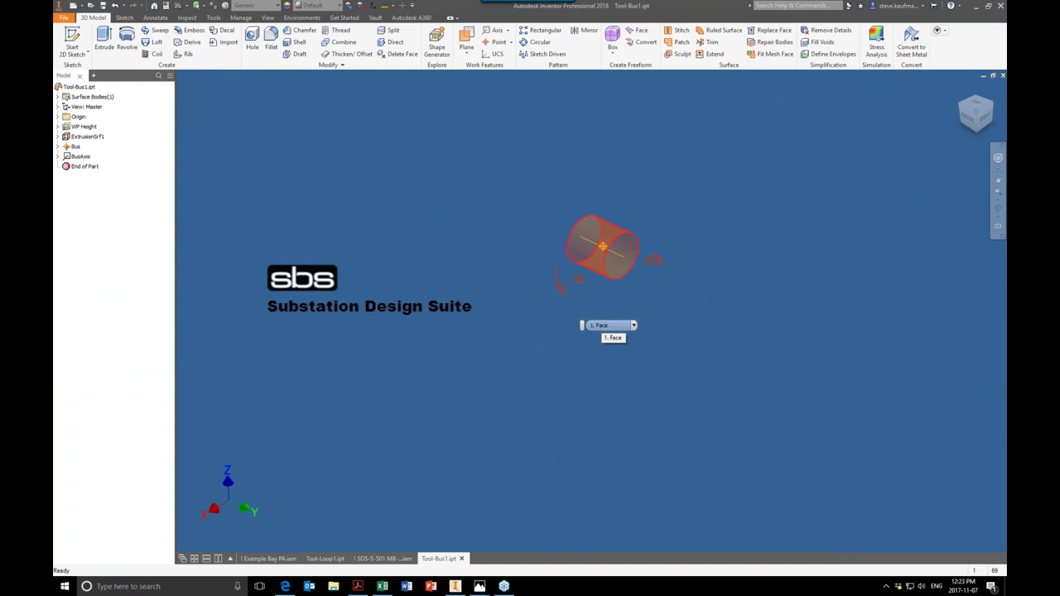
left_click(58, 117)
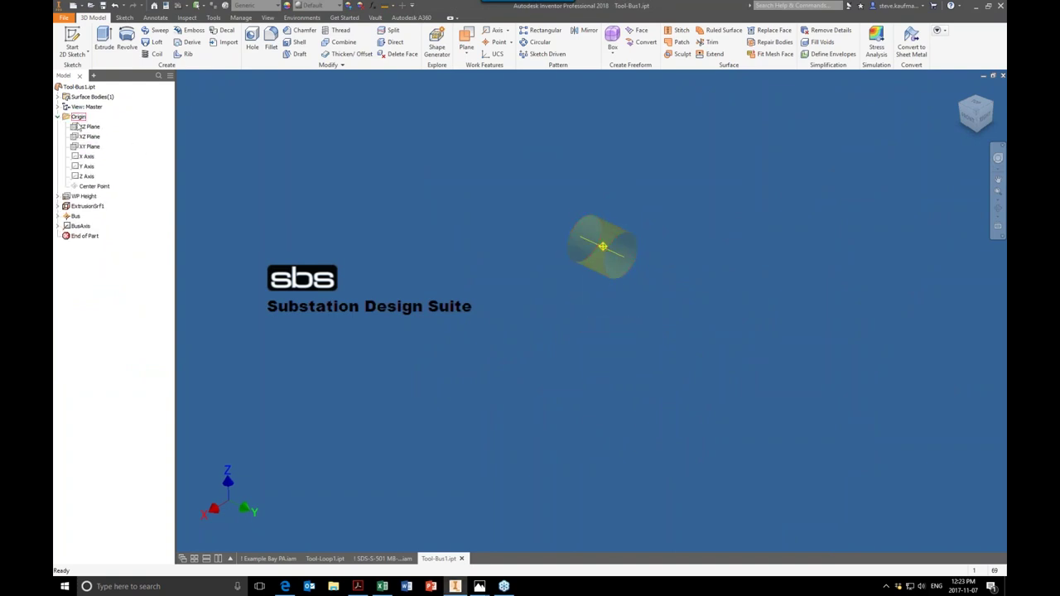
left_click(95, 147)
key("Page_Up")
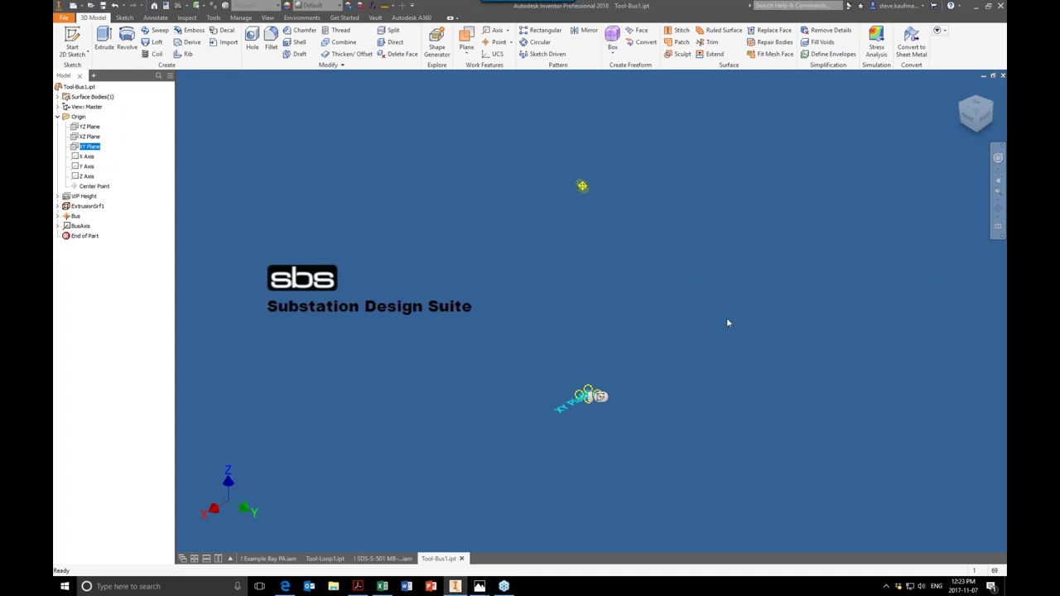
left_click(630, 289)
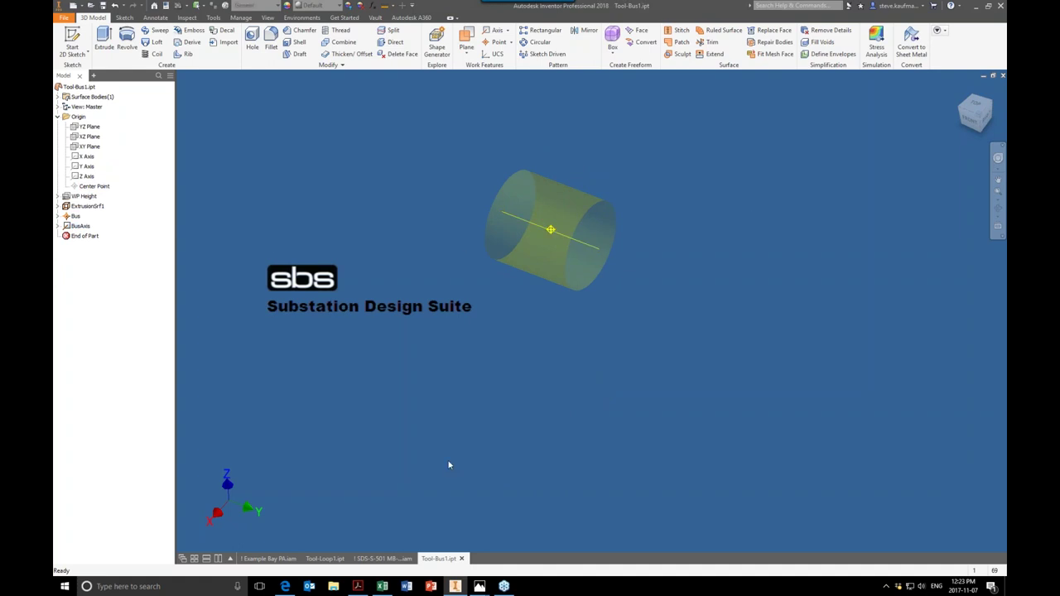
Step: Close all open documents, including the Example Bay PA assembly, the SDS-S-501 MB-B2 PA assembly and the tool parts
left_click(364, 559)
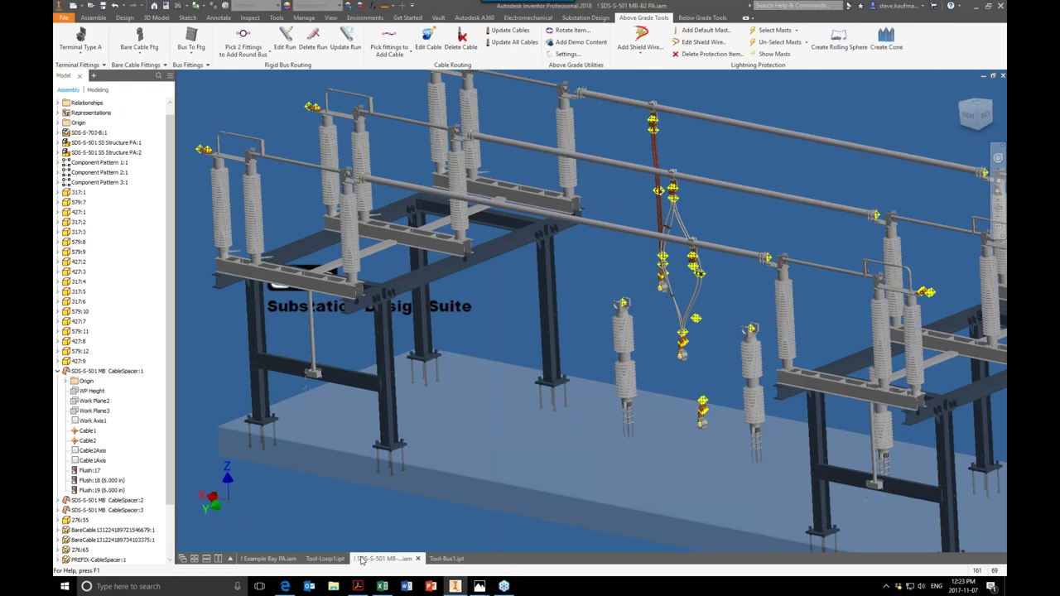
left_click(287, 560)
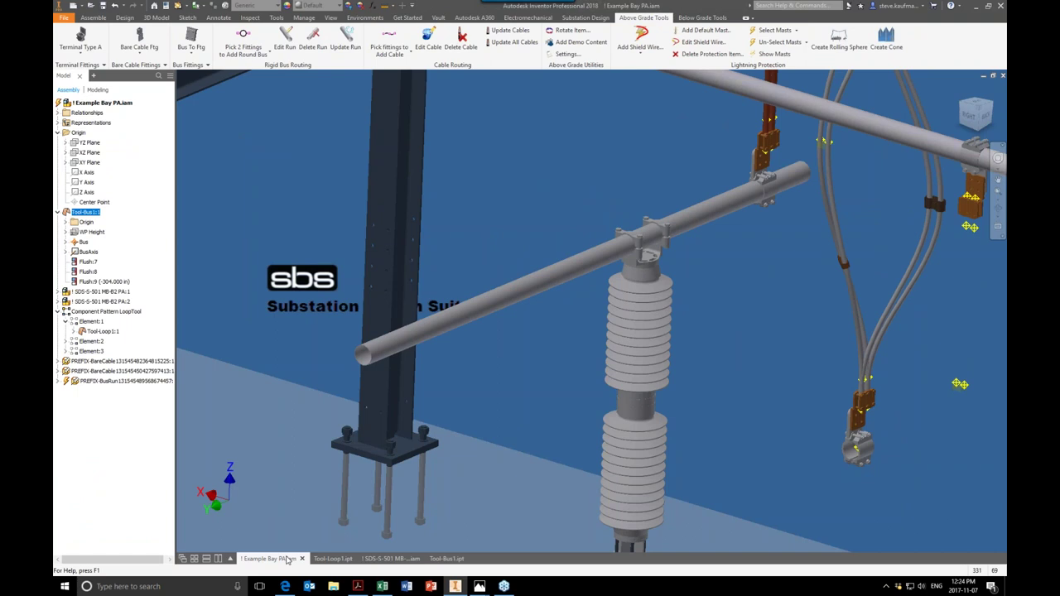
left_click(1002, 75)
left_click(501, 313)
left_click(1001, 76)
left_click(520, 312)
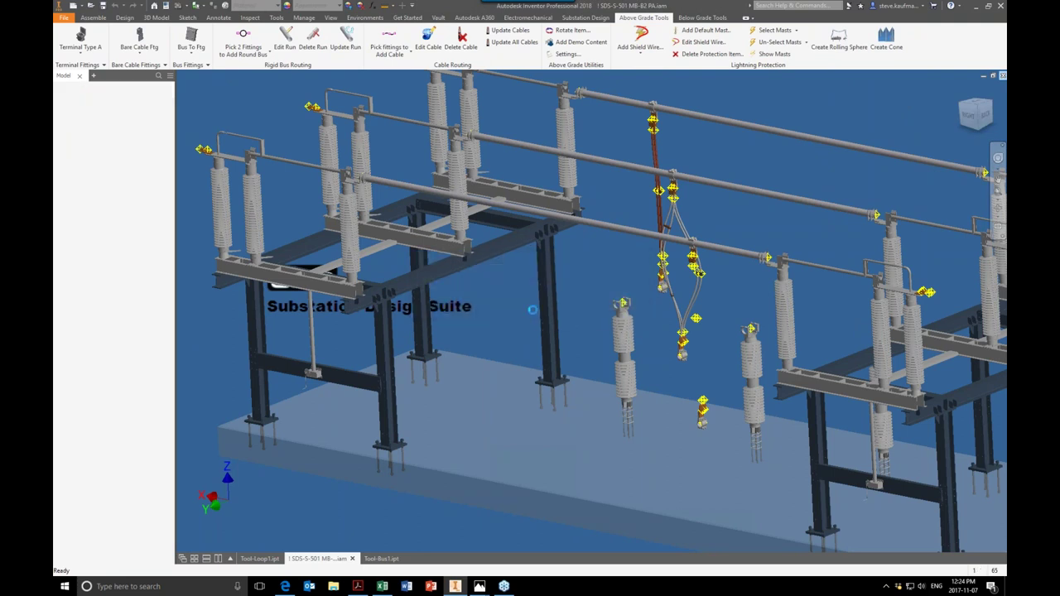
left_click(1001, 76)
left_click(1002, 77)
Step: Load the !LighningExample.ipj project from the Tools & Methods folder and make it the active project
left_click(104, 48)
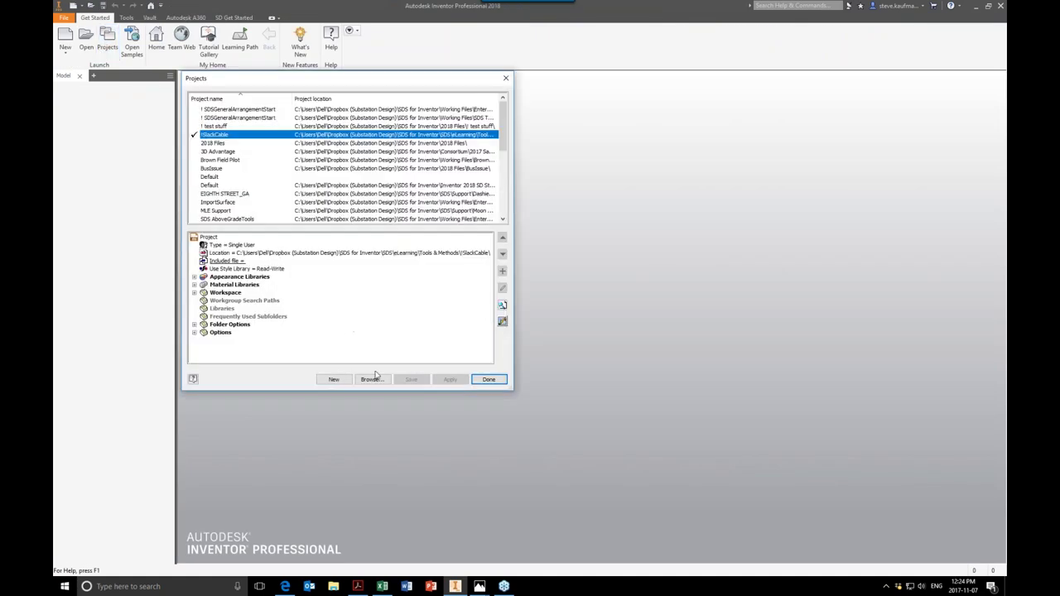
left_click(372, 379)
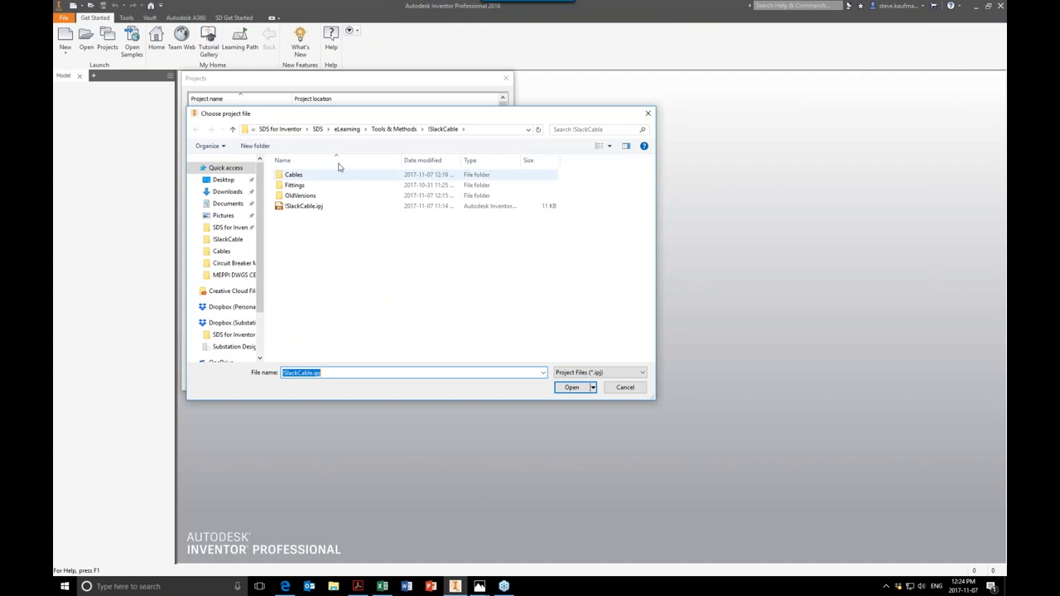
left_click(395, 129)
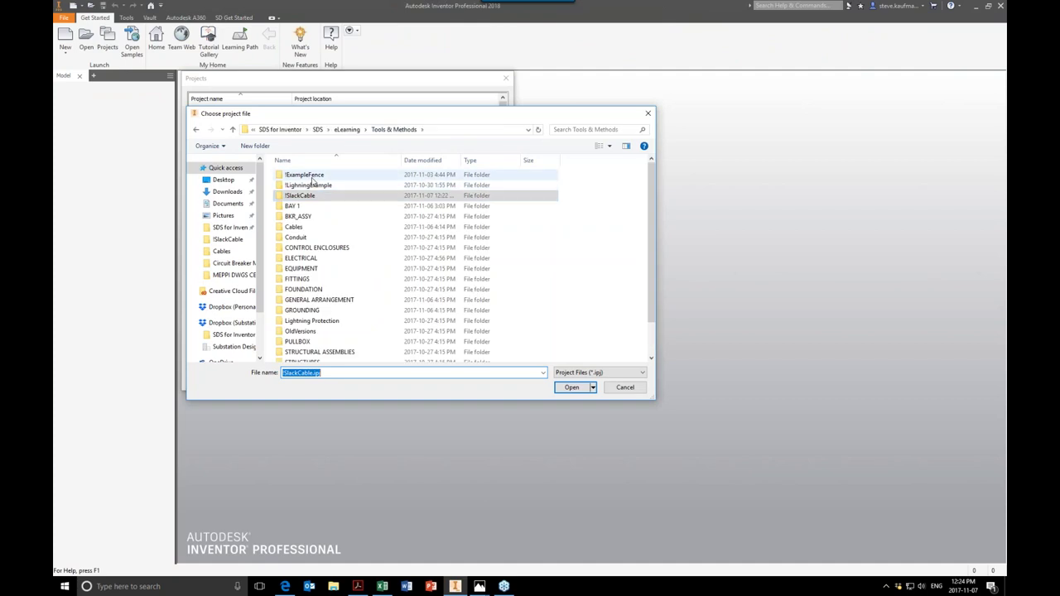
double_click(311, 186)
double_click(319, 176)
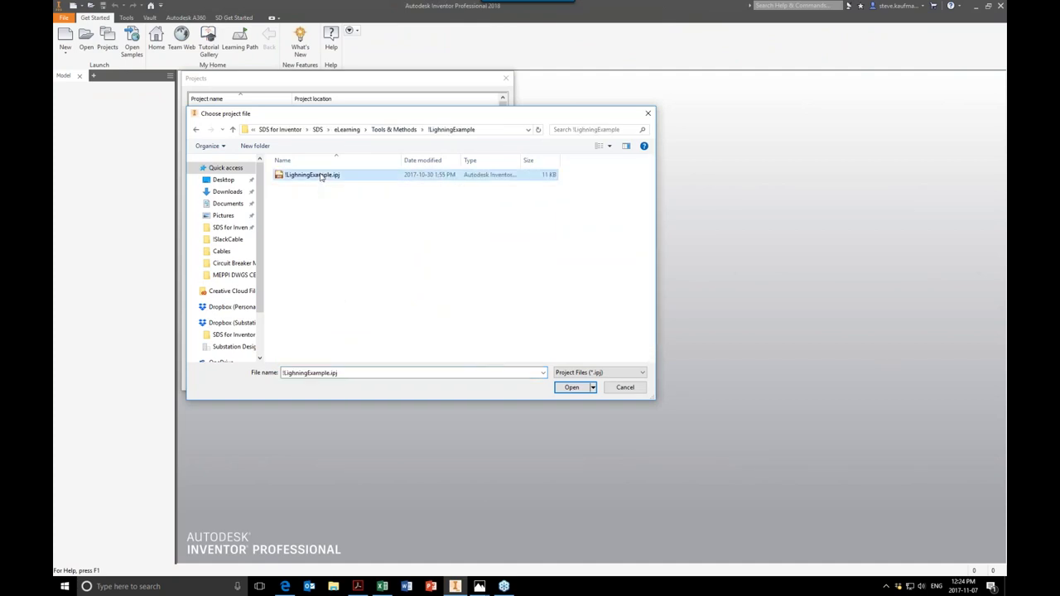
left_click(387, 260)
Step: Delete the included file from the !LighningExample project and save the project changes
left_click(225, 261)
right_click(223, 263)
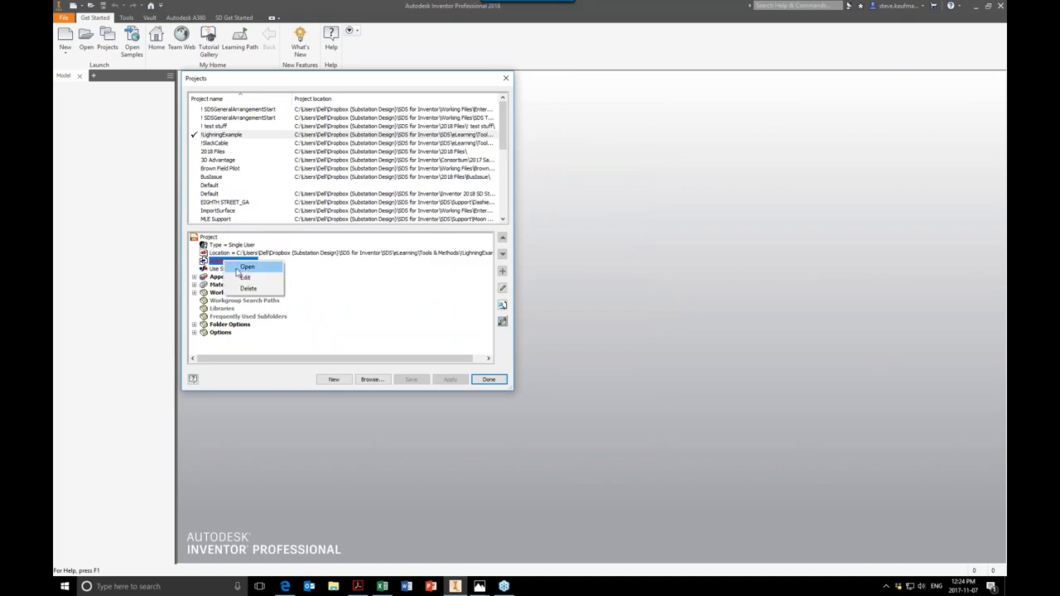
left_click(249, 289)
left_click(487, 379)
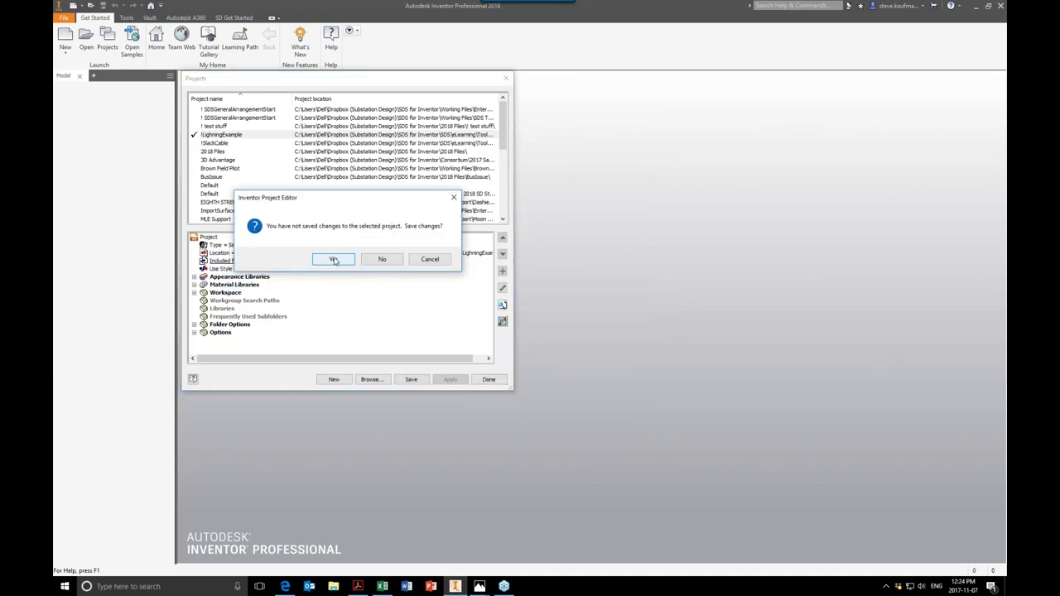
left_click(334, 260)
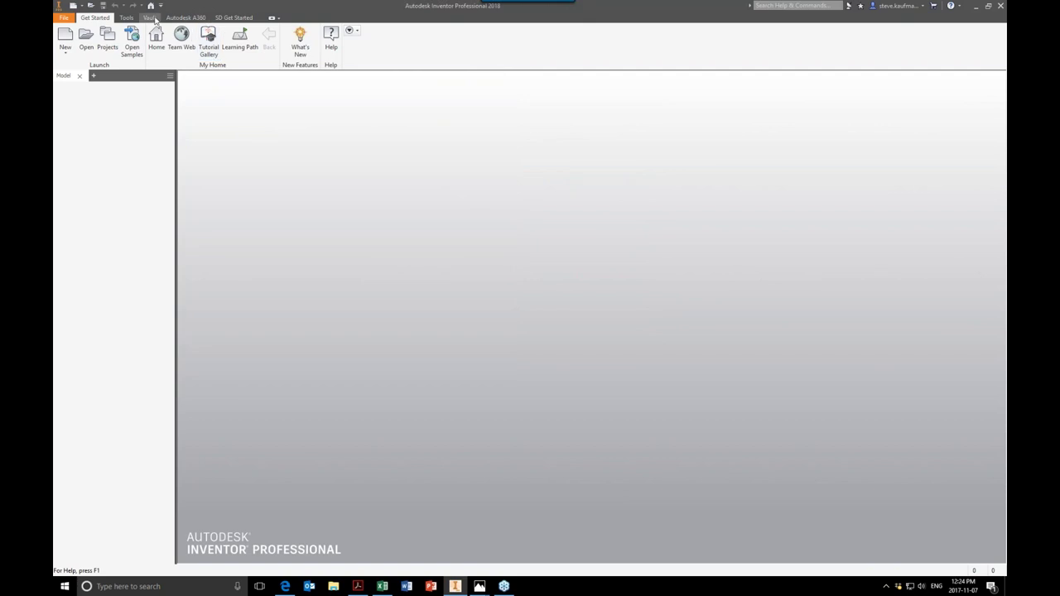
Step: Open the LightningAssembly1.iam assembly
left_click(126, 17)
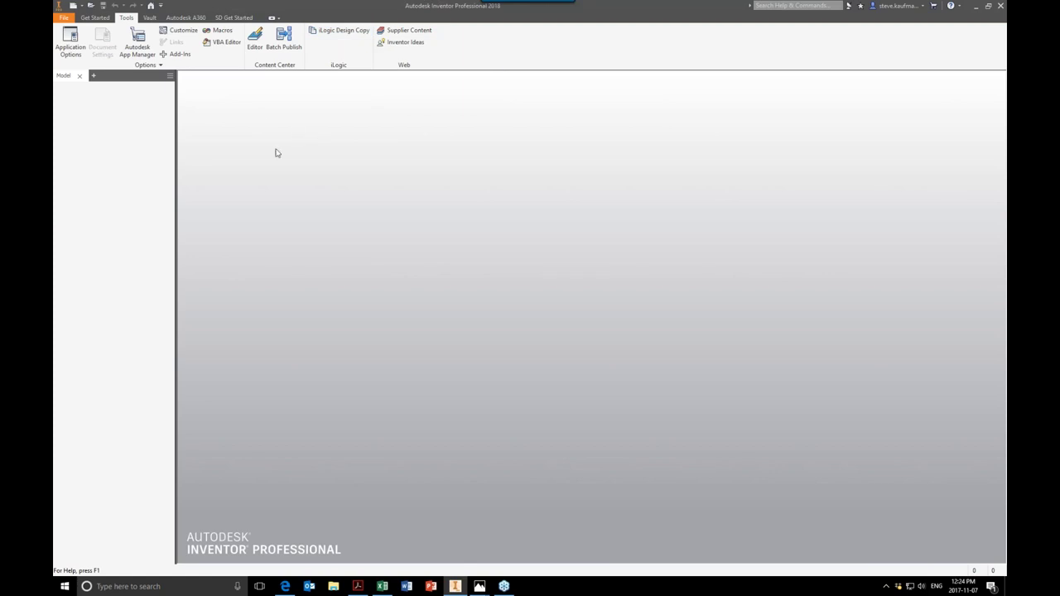
left_click(90, 5)
left_click(517, 124)
left_click(871, 558)
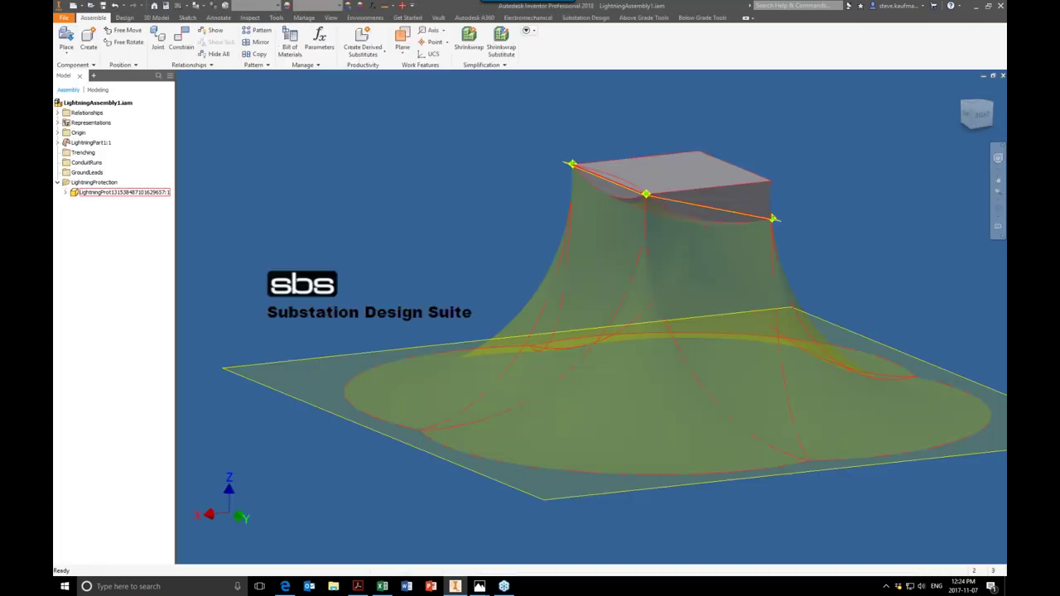
left_click(414, 159)
left_click(643, 17)
left_click(794, 30)
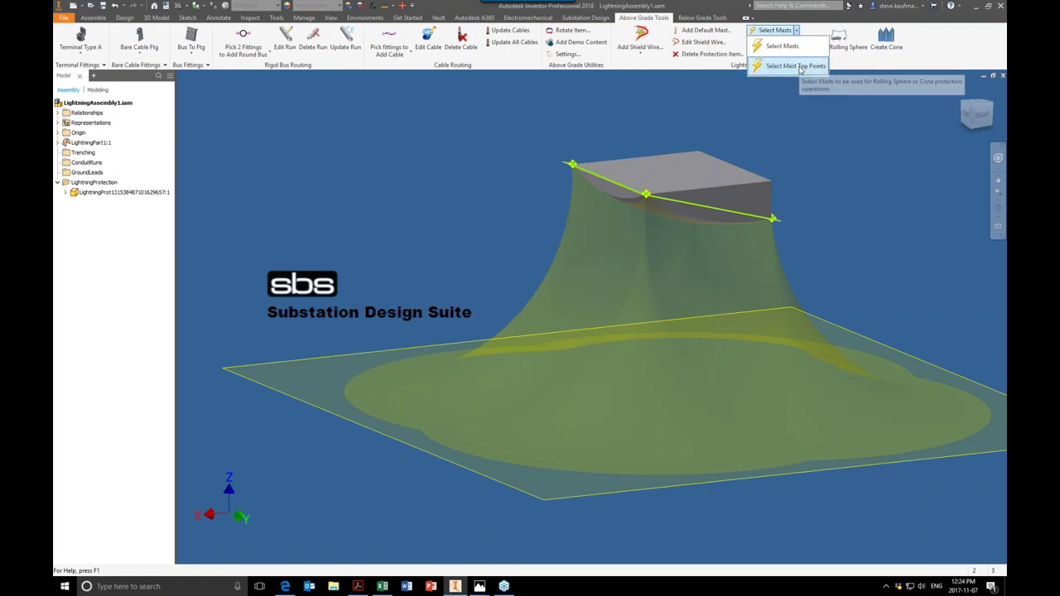
left_click(796, 66)
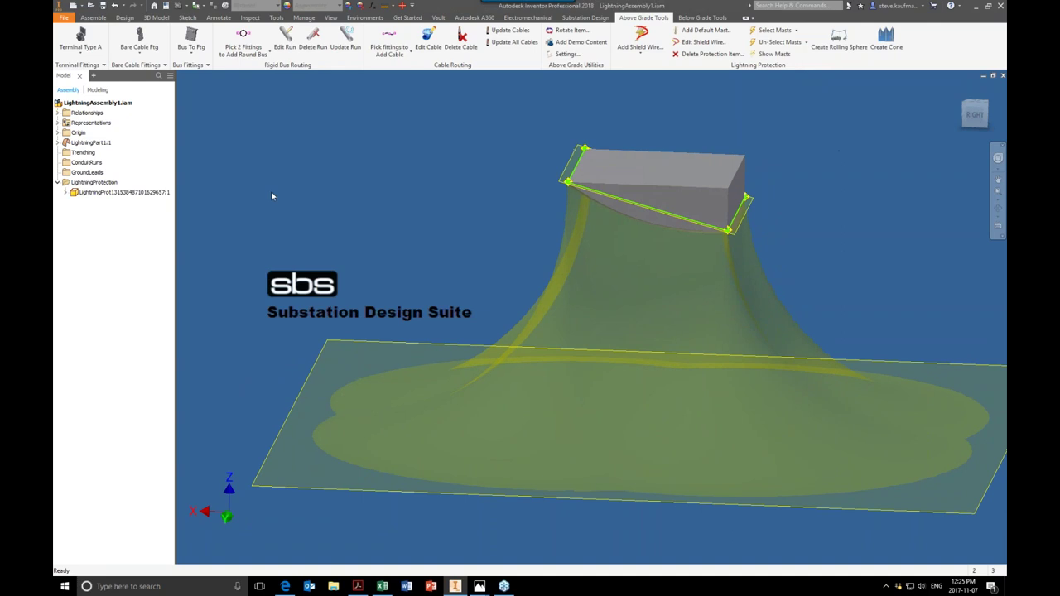
Step: Open LightningPart1 in its own window, inspect its work plane and four work points from the front, and close it
left_click(57, 143)
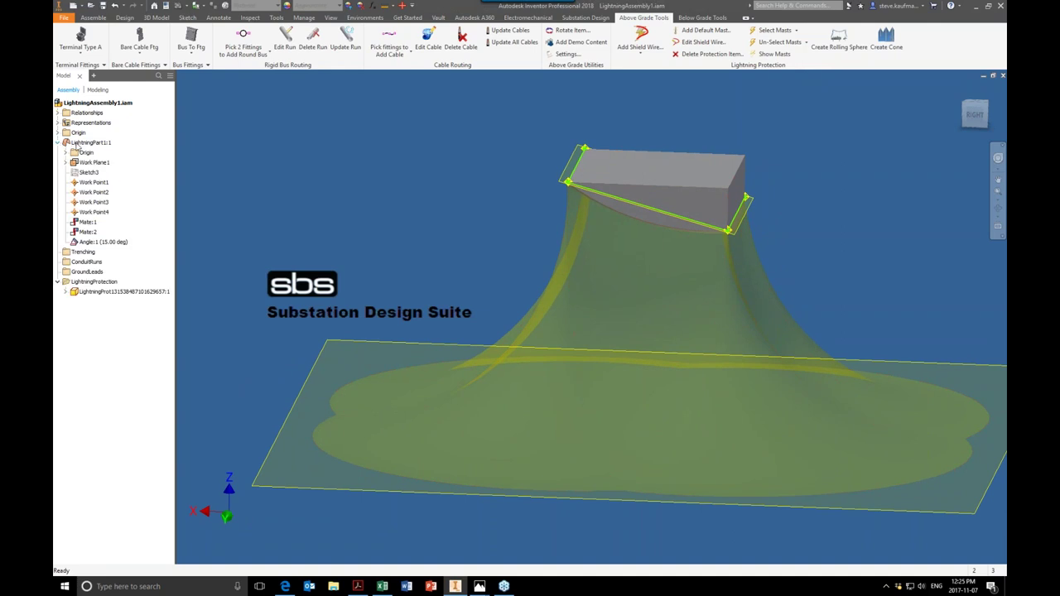
right_click(83, 146)
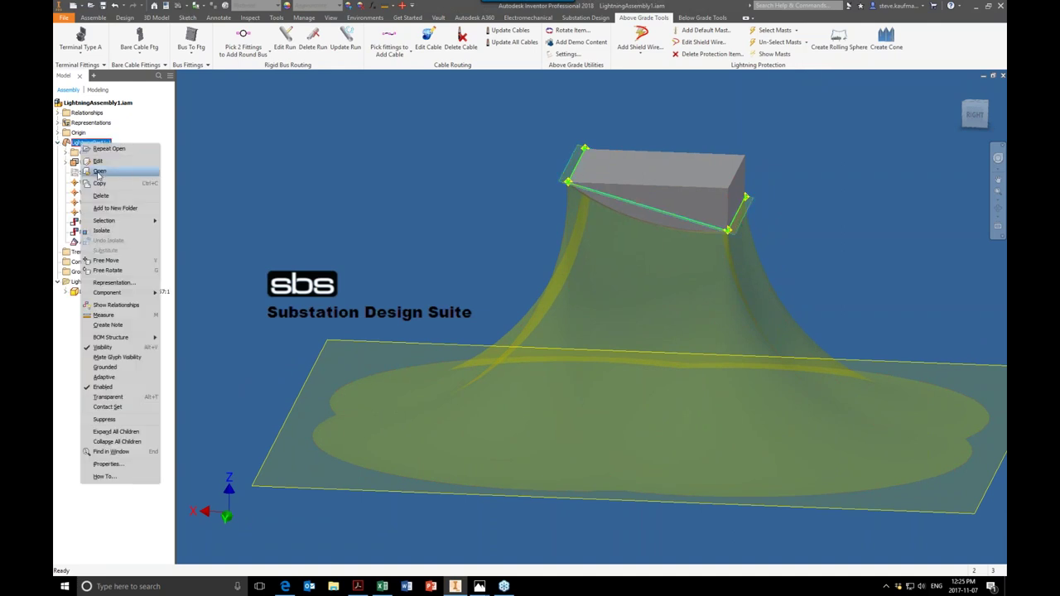
left_click(348, 196)
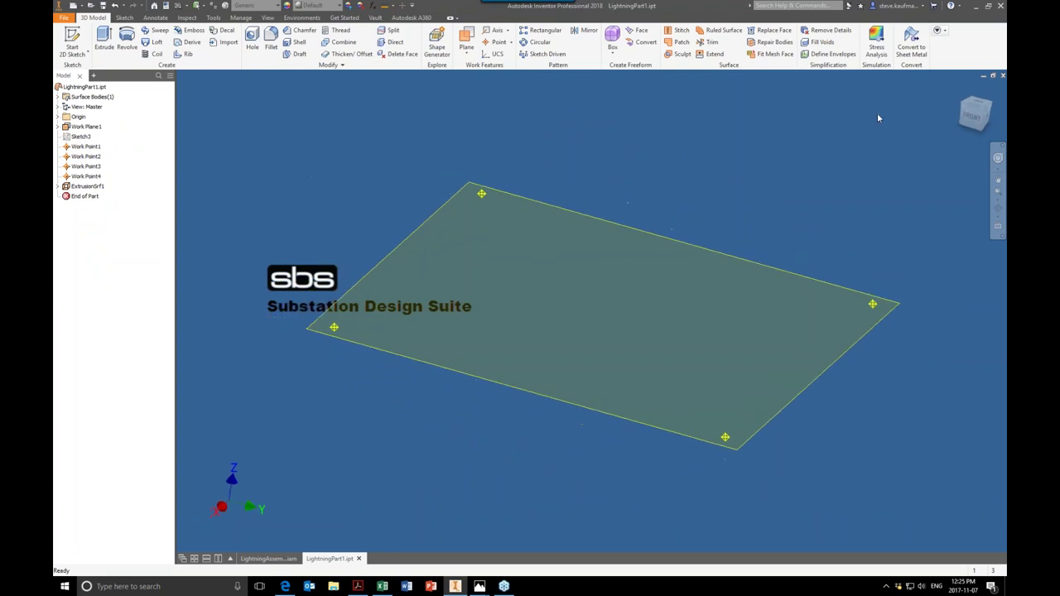
left_click(974, 117)
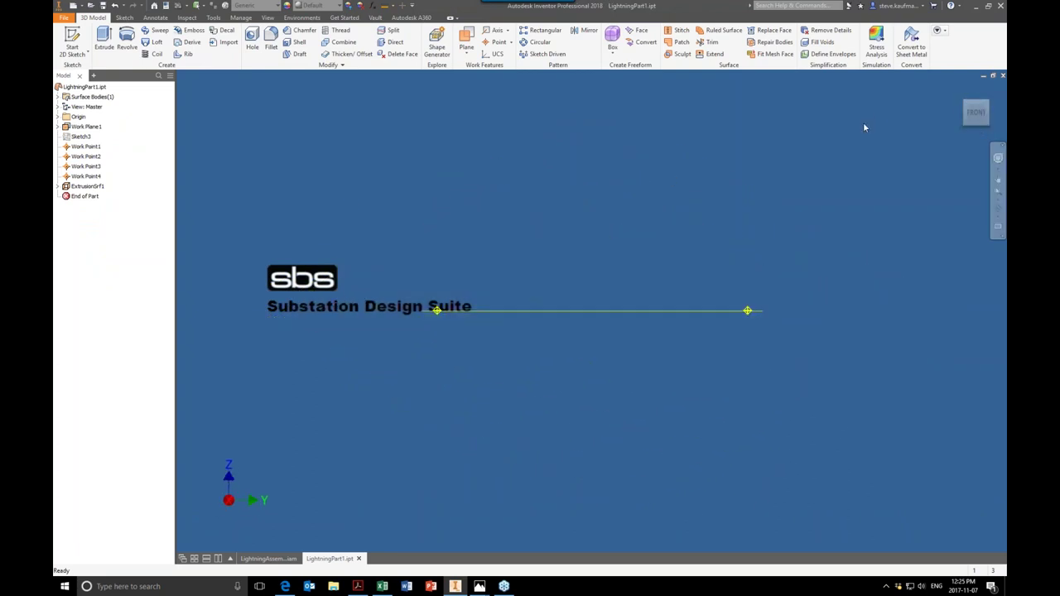
left_click(1002, 75)
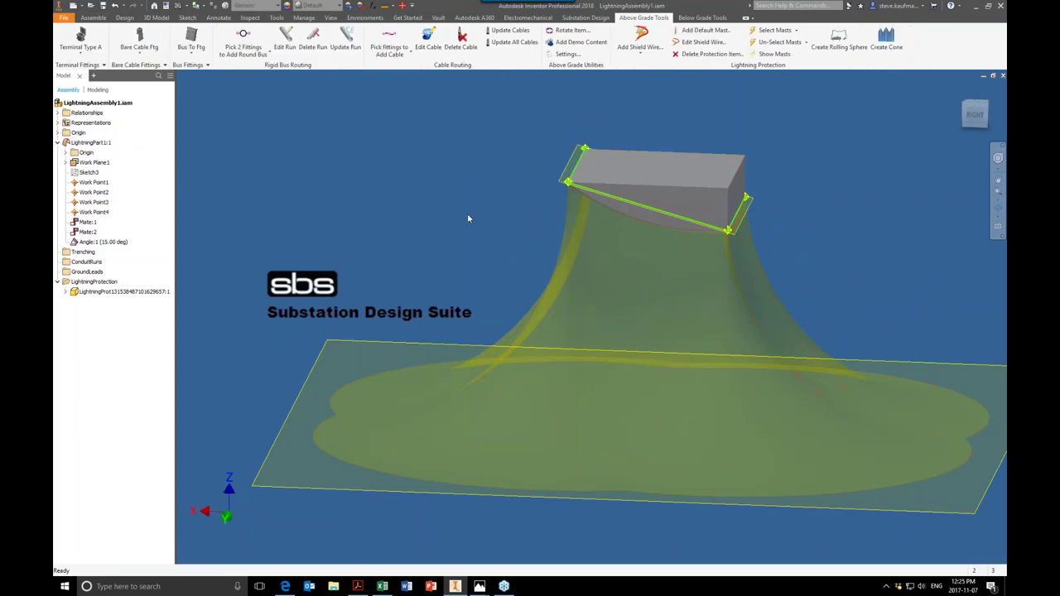
Step: Open the value of LightningPart1's angle constraint for checking and accept it as it is
scroll(468, 218, "down", 2)
scroll(468, 218, "down", 1)
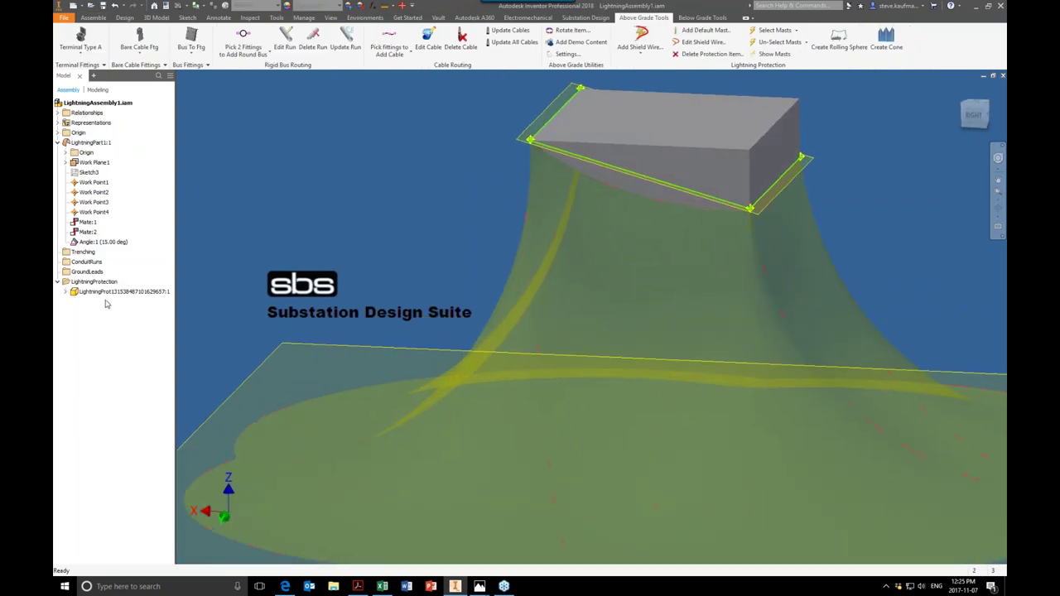
double_click(98, 243)
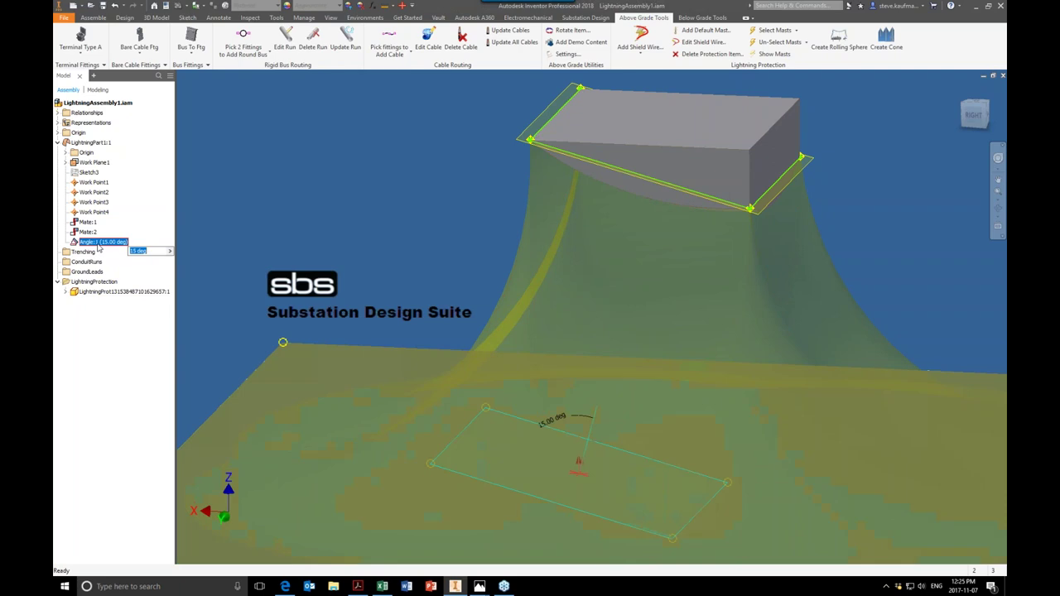
key("Return")
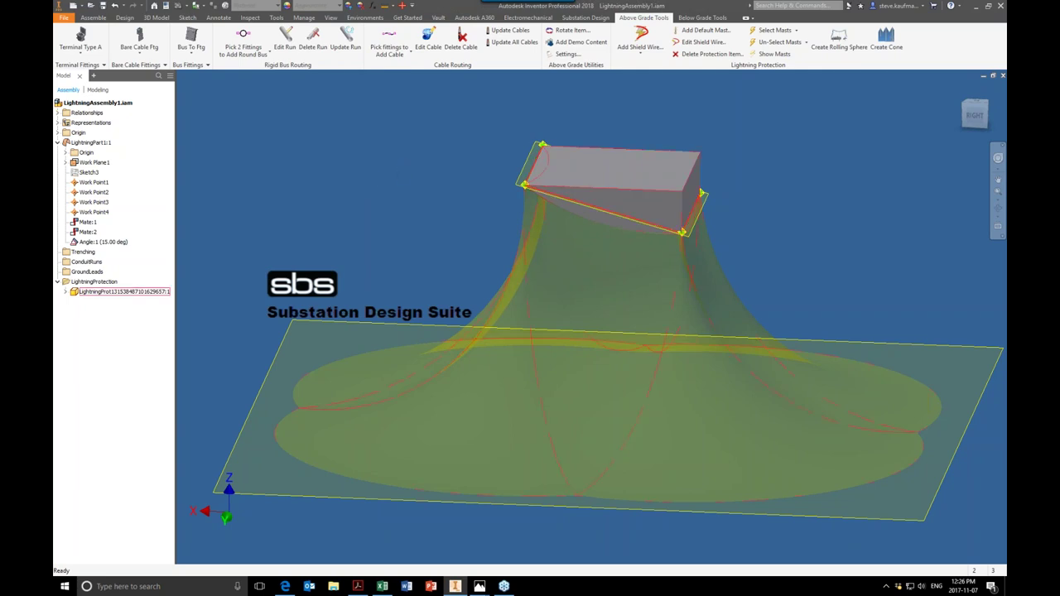
Step: Choose the Select Mast Top Points option for lightning protection and close LightningAssembly1.iam
left_click(795, 31)
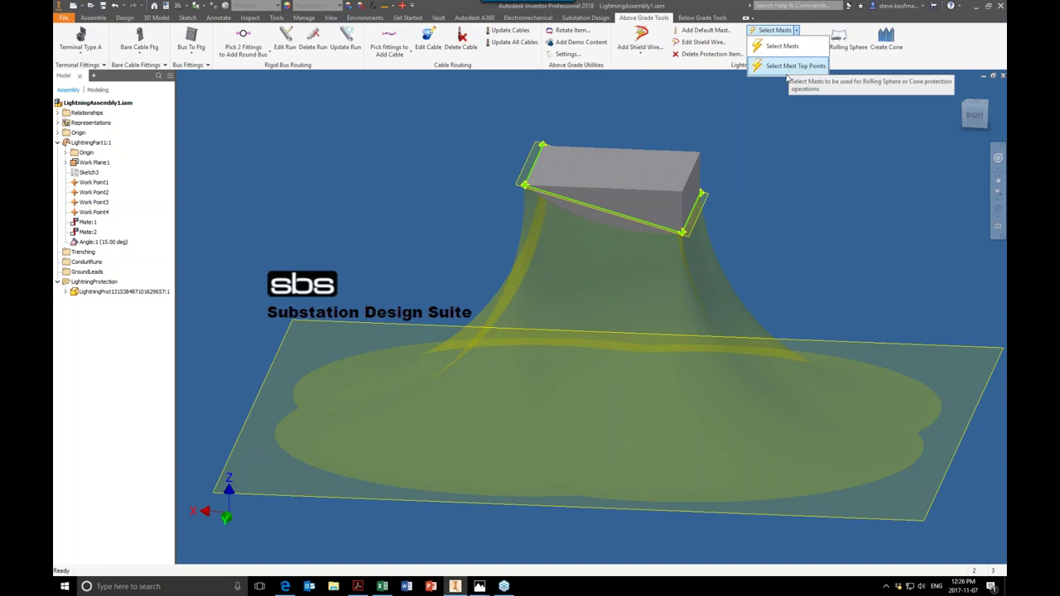
left_click(788, 64)
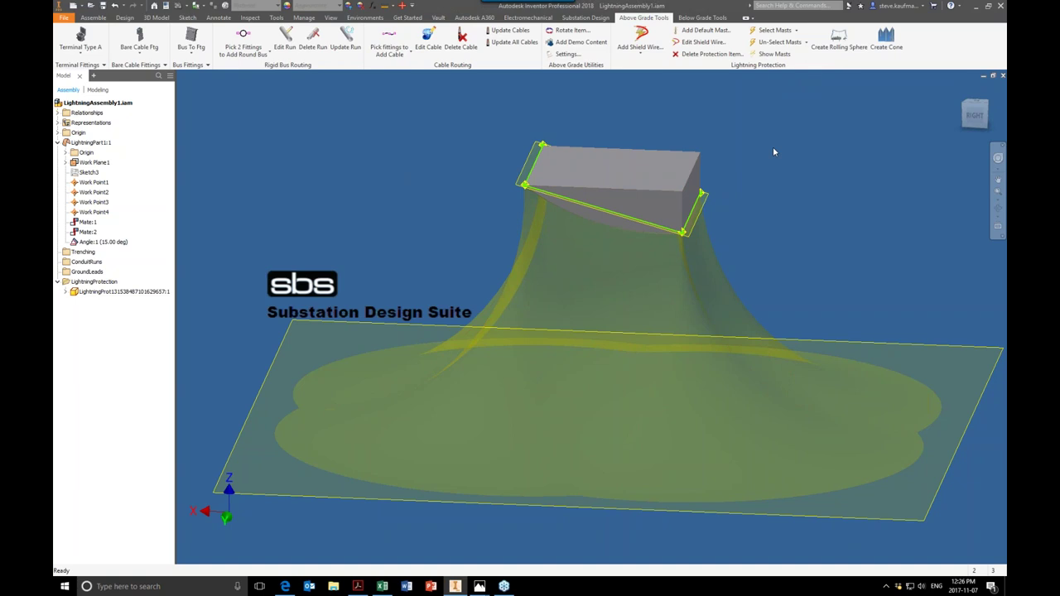
left_click(1002, 76)
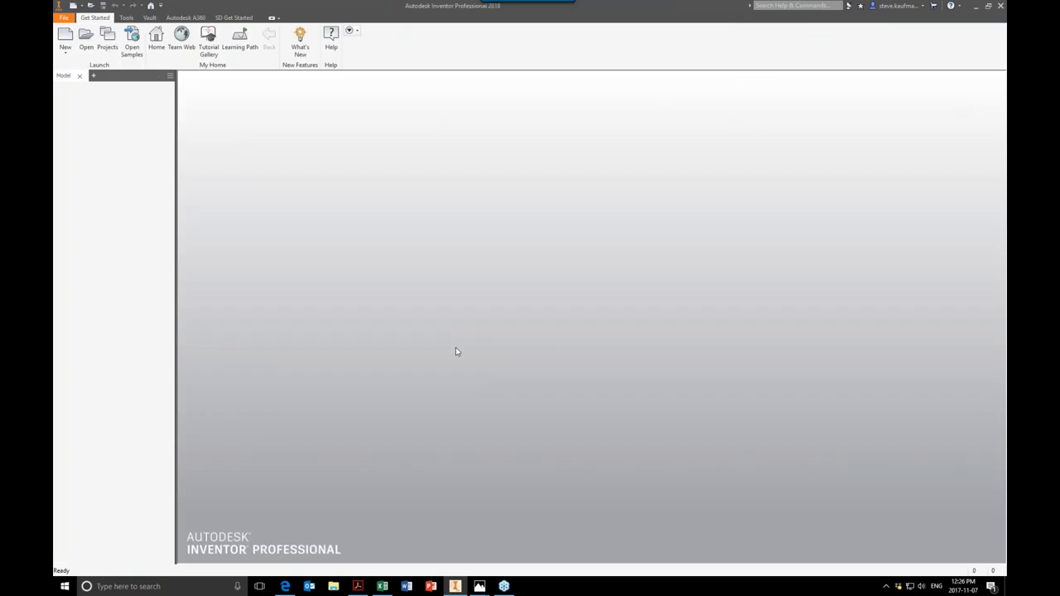
Step: Load the Tools&Methods.ipj project from the Tools & Methods folder and make it the active project
left_click(109, 45)
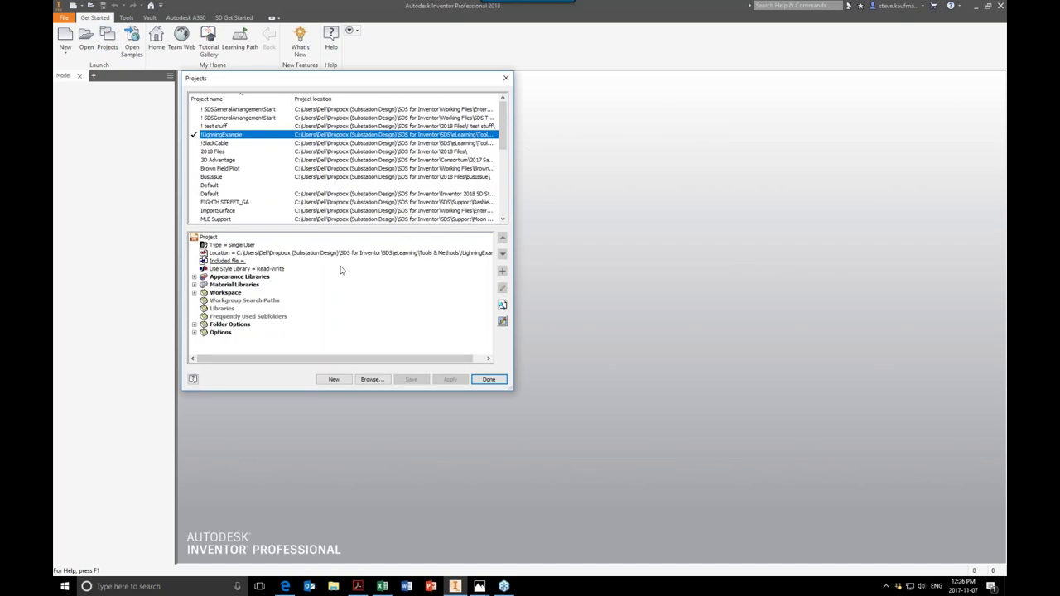
left_click(372, 379)
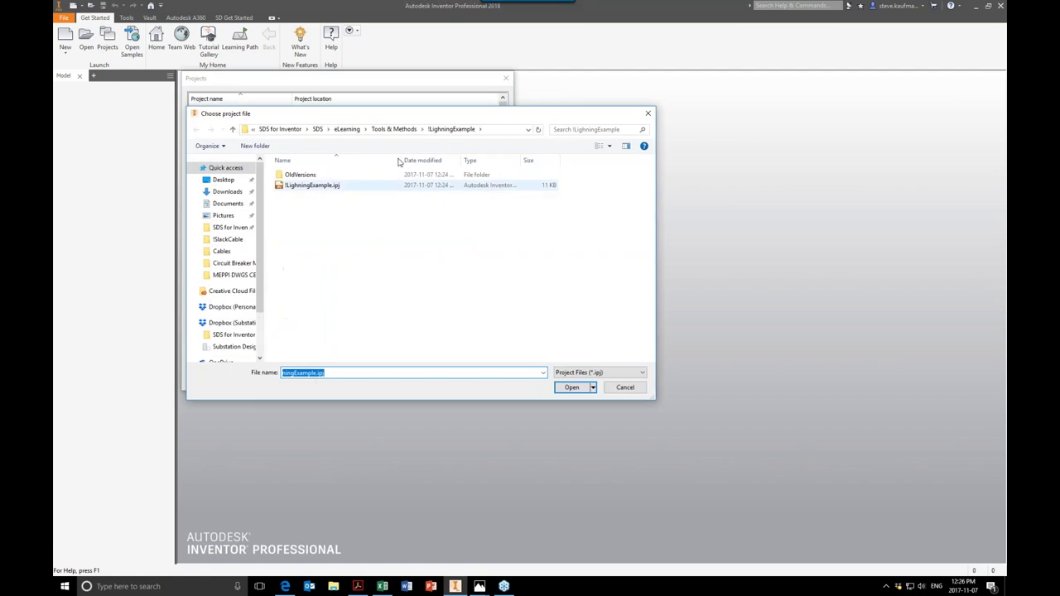
left_click(402, 133)
scroll(364, 315, "down", 2)
left_click(315, 357)
double_click(315, 360)
left_click(489, 379)
Step: Open SD_DemoAssembly.iam from the GENERAL ARRANGEMENT folder and update the assembly
key("ctrl+o")
double_click(544, 228)
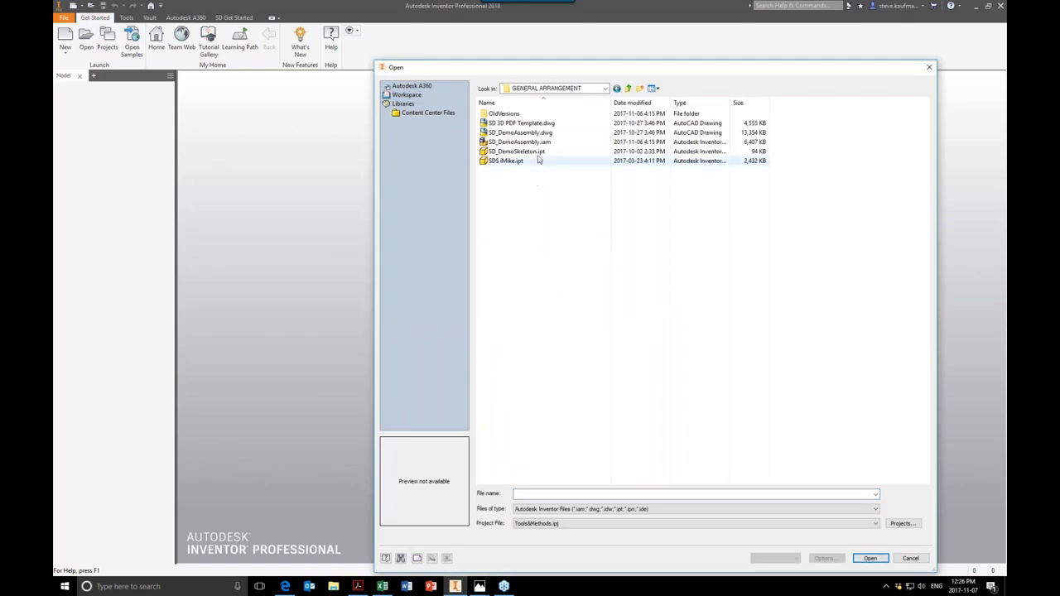
left_click(521, 141)
left_click(870, 558)
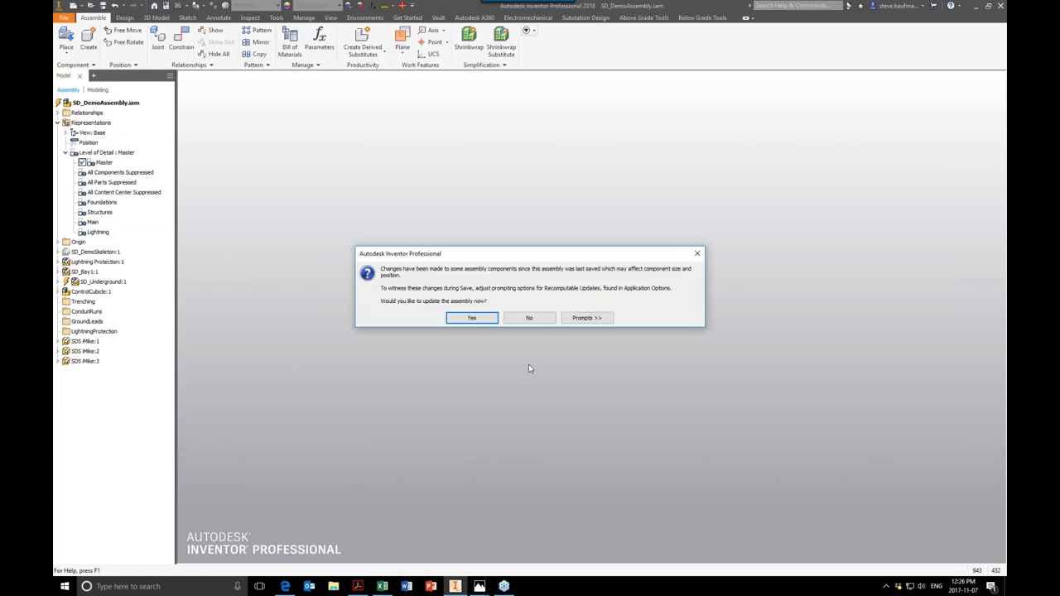
left_click(487, 321)
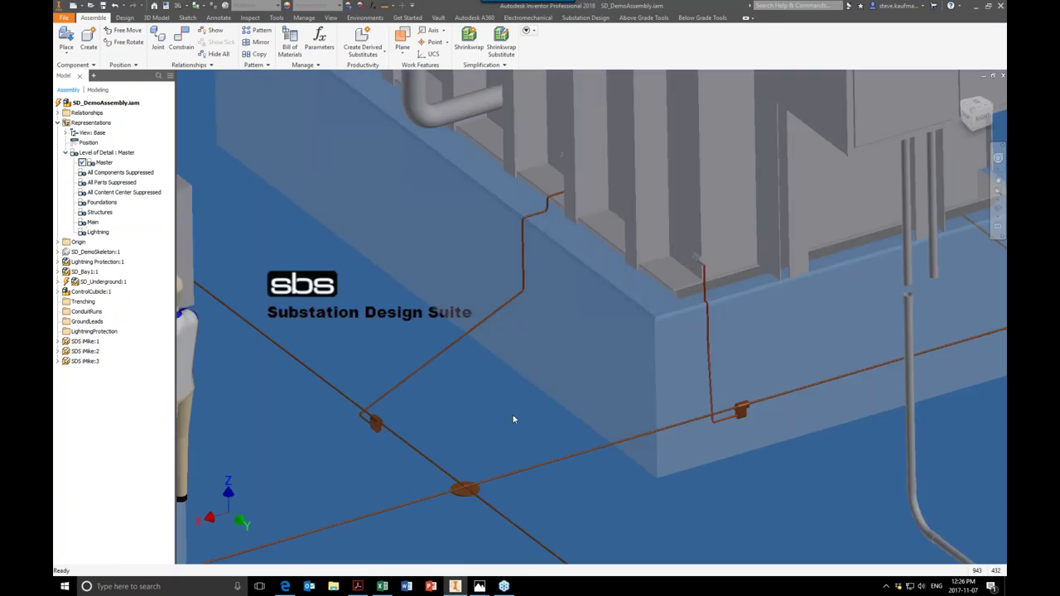
Step: Open the SD_Bay1 subassembly of the demo substation in its own window
scroll(513, 420, "up", 5)
scroll(513, 420, "up", 5)
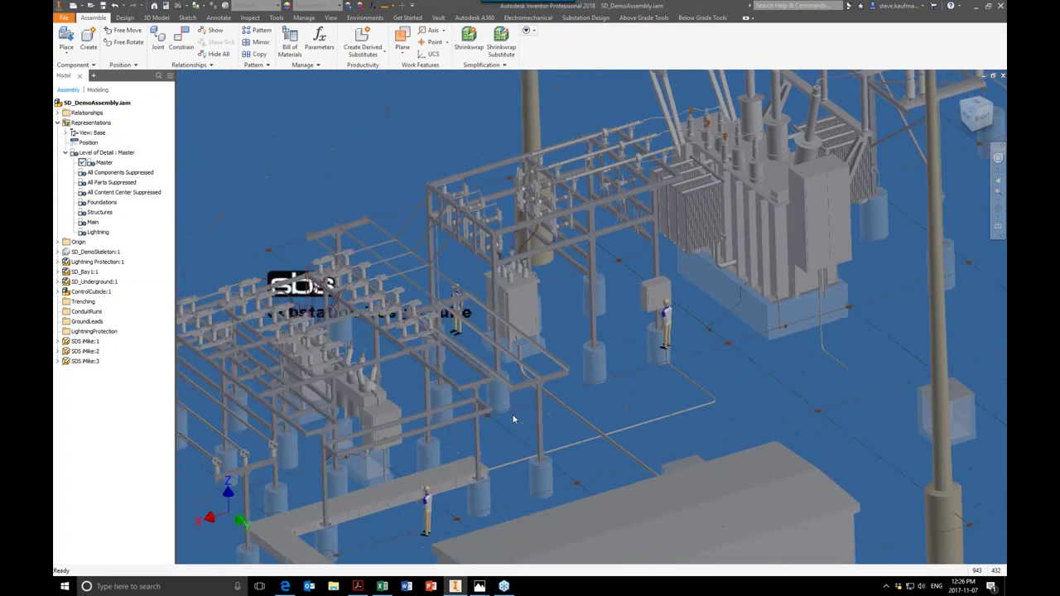
scroll(513, 420, "down", 5)
scroll(514, 420, "down", 5)
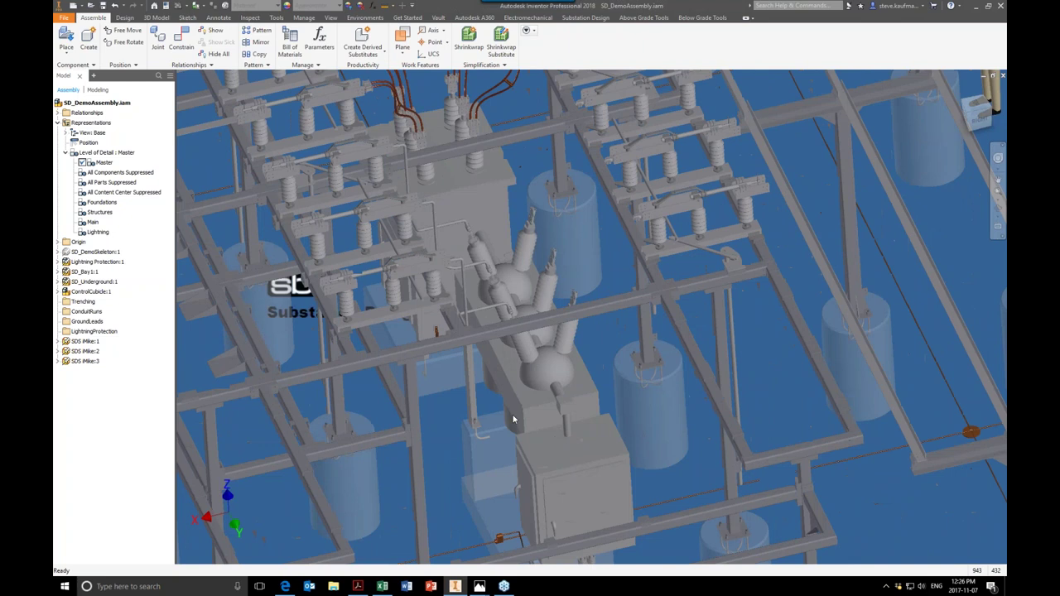
scroll(514, 420, "down", 3)
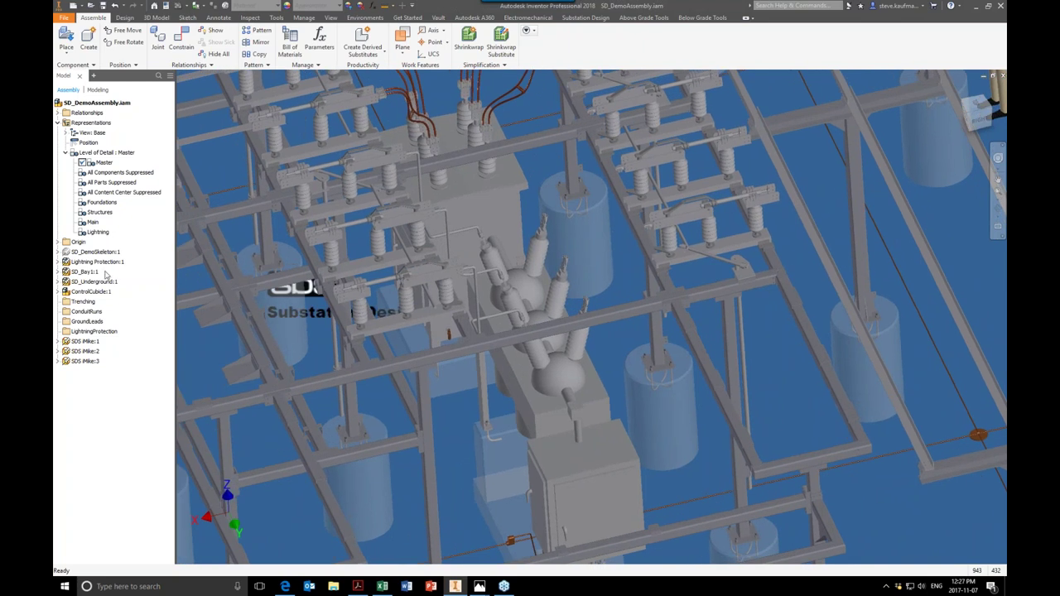
left_click(106, 262)
left_click(86, 271)
key("Escape")
left_click(93, 293)
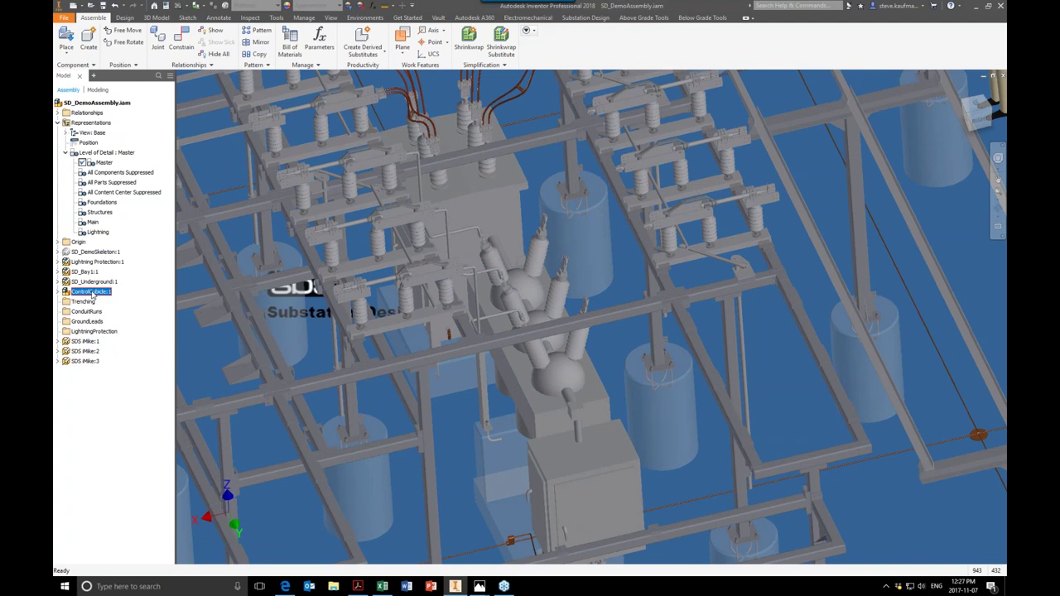
left_click(86, 273)
right_click(86, 274)
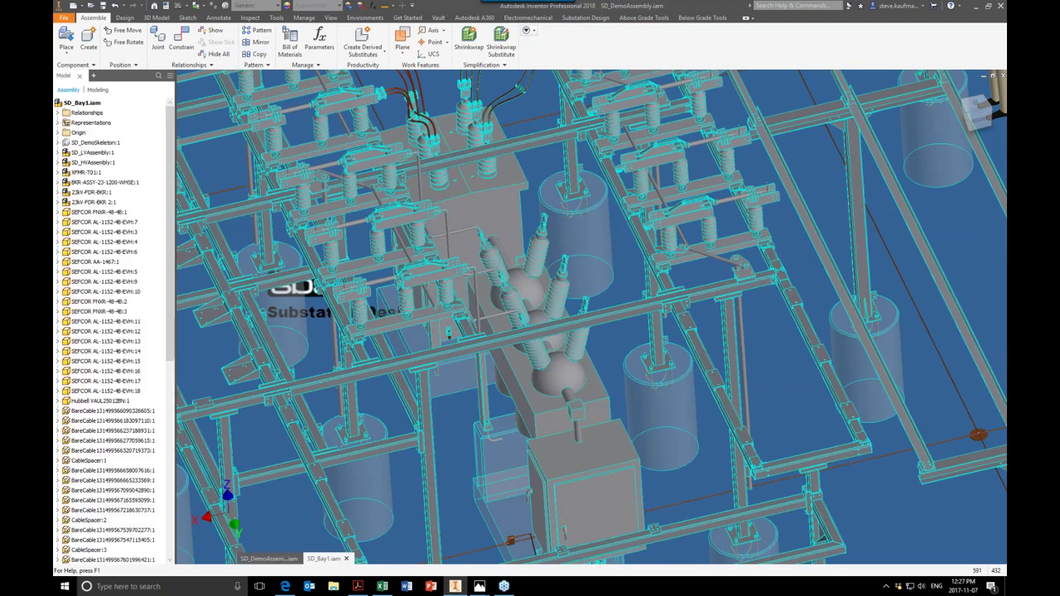
Step: Set the default round bus to AL 1" Sch 40 Round Bus in the Above Ground Settings
scroll(468, 271, "up", 5)
scroll(467, 271, "up", 4)
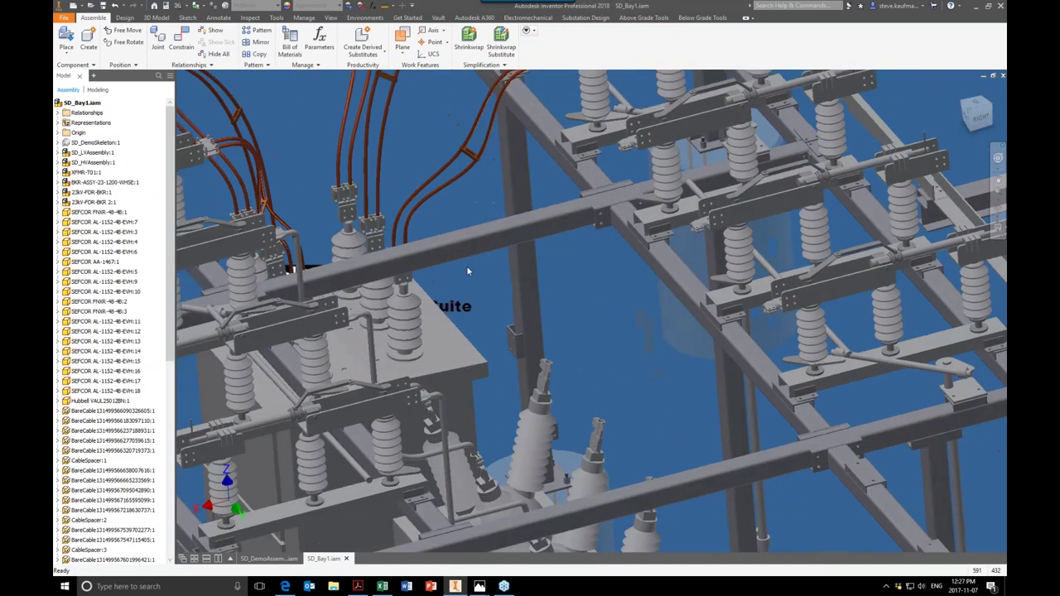
scroll(467, 270, "up", 4)
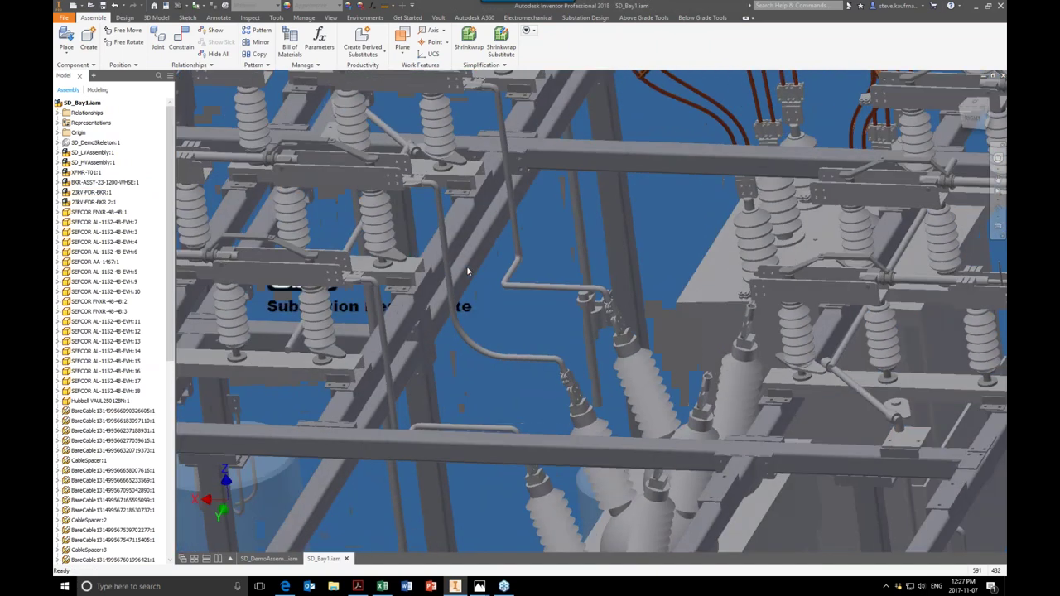
scroll(467, 270, "up", 4)
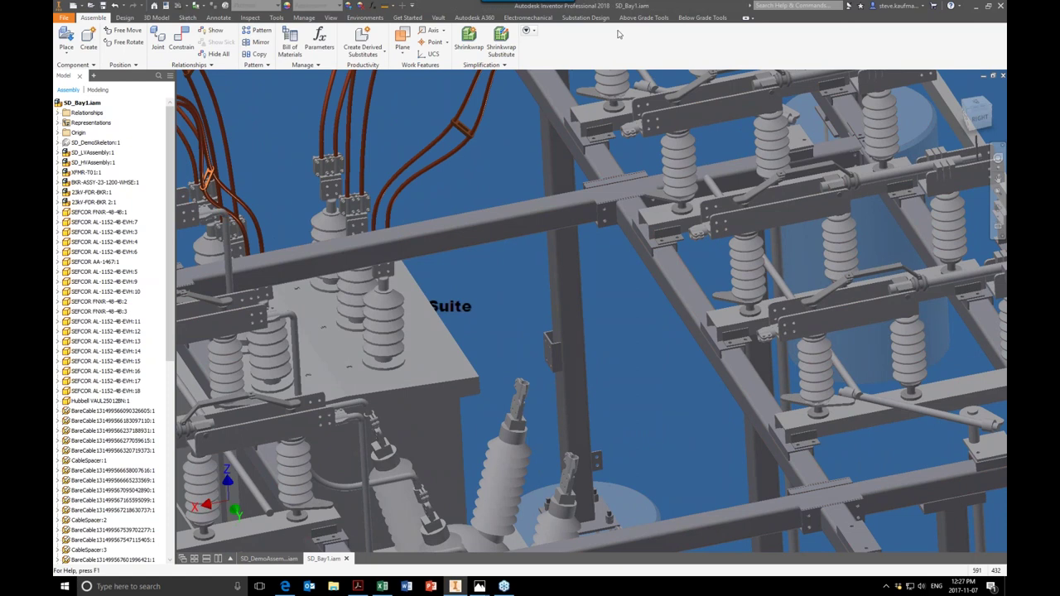
left_click(643, 17)
left_click(568, 54)
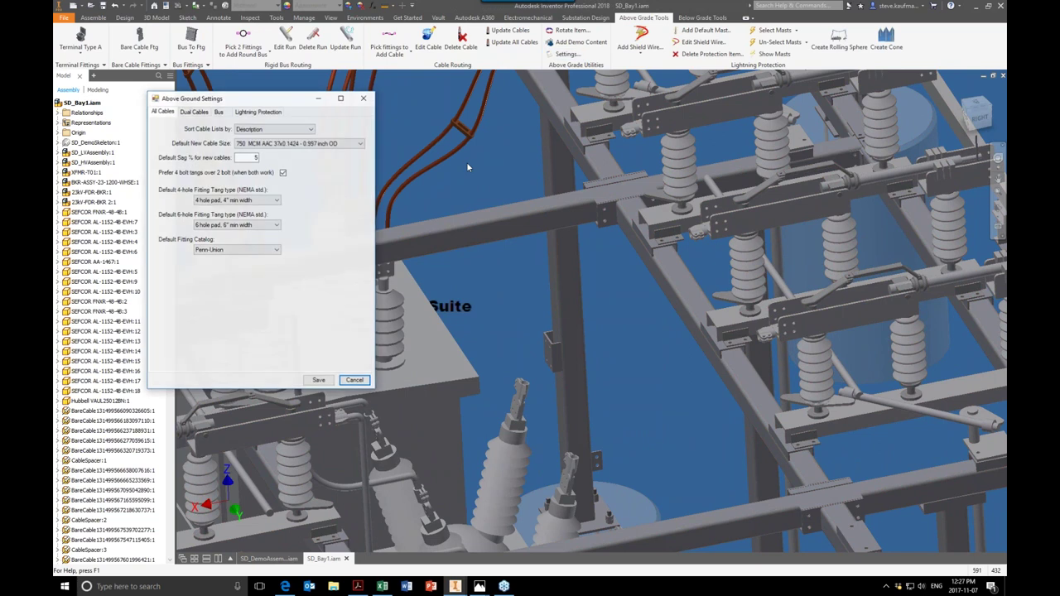
left_click(221, 113)
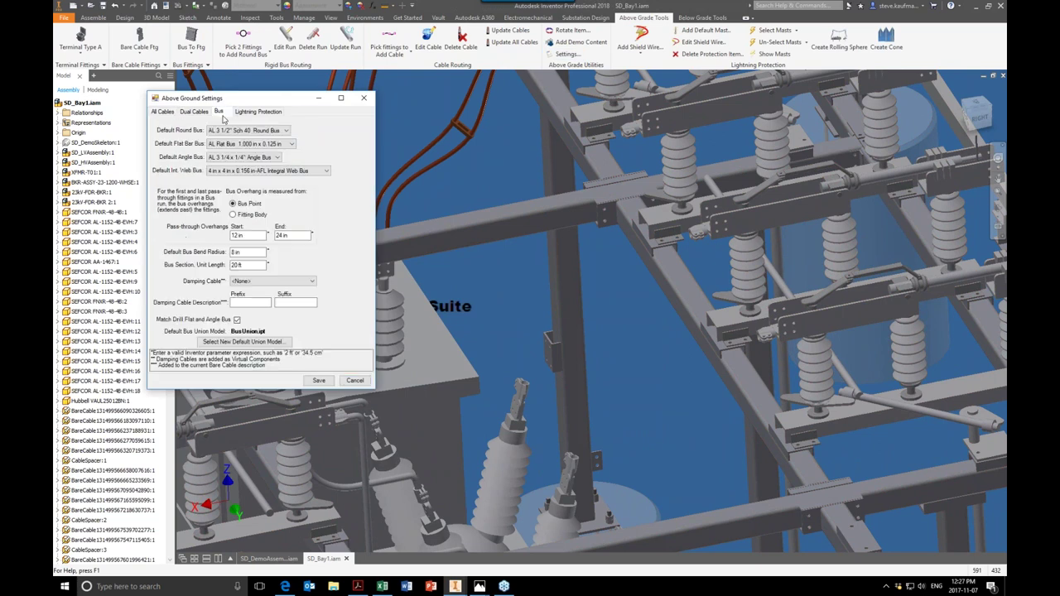
left_click(231, 135)
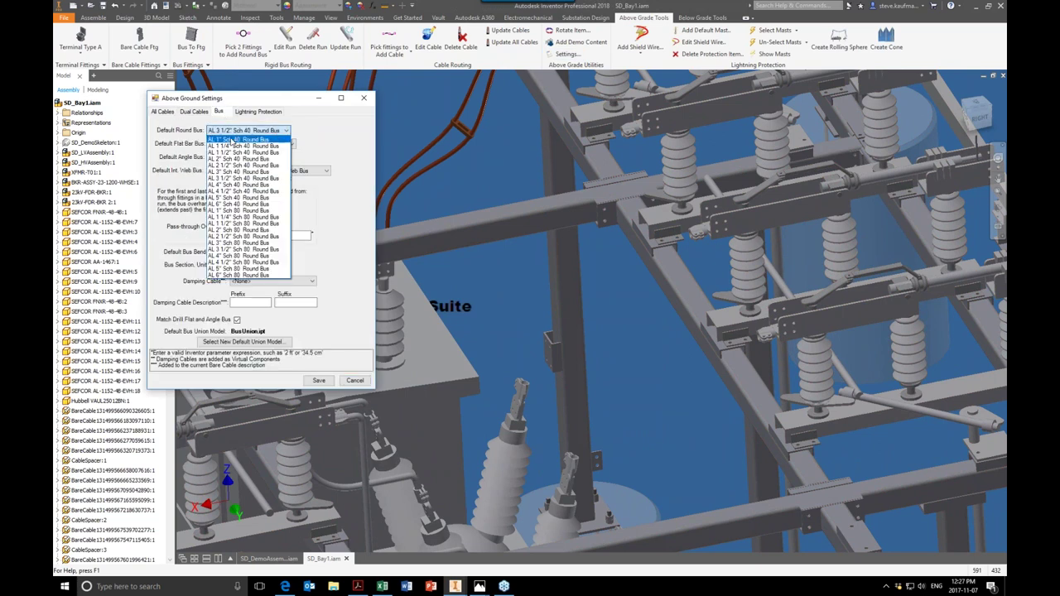
left_click(240, 140)
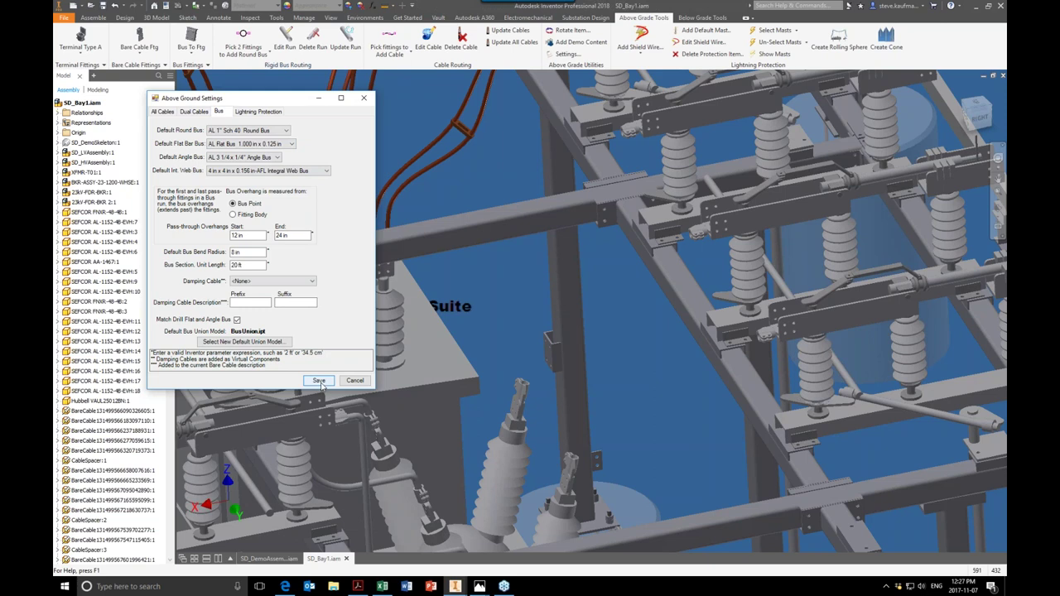
Step: Set the start and end pass-through bus overhangs to 0 and save the Above Ground Settings
left_click_drag(239, 235, 270, 235)
type("0")
type("0")
left_click(319, 380)
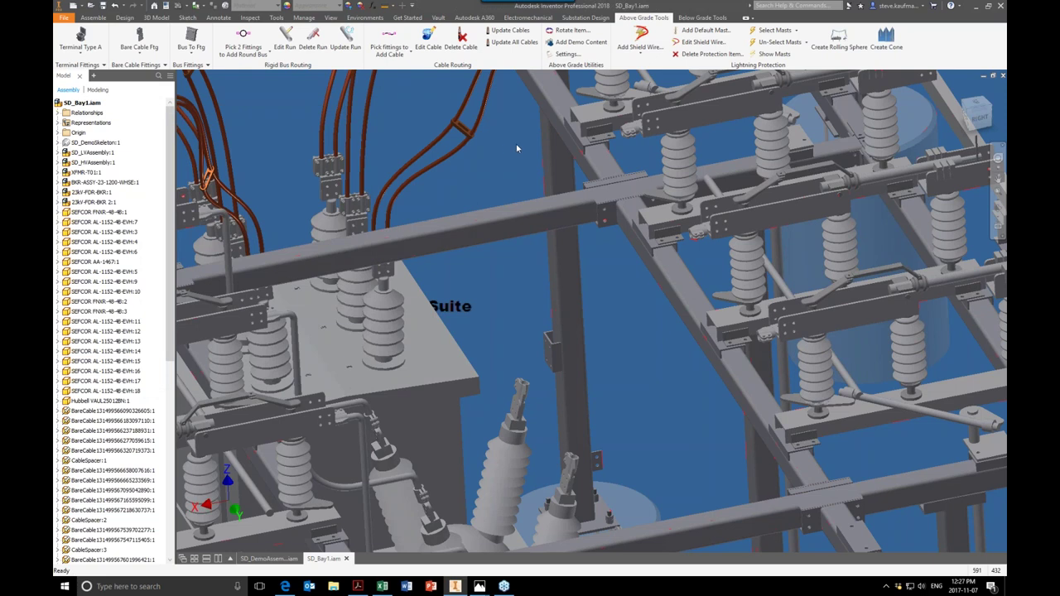
Step: Add a round bus between the upper disconnect switch fitting and the terminal fitting on the breaker bushing below it
left_click(252, 43)
left_click(626, 133)
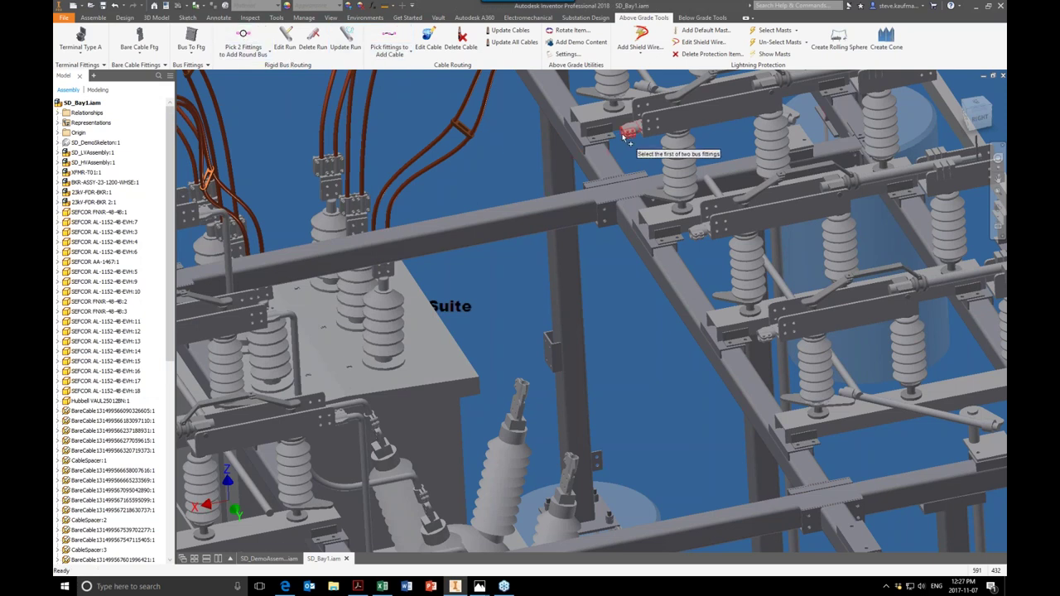
left_click(529, 381)
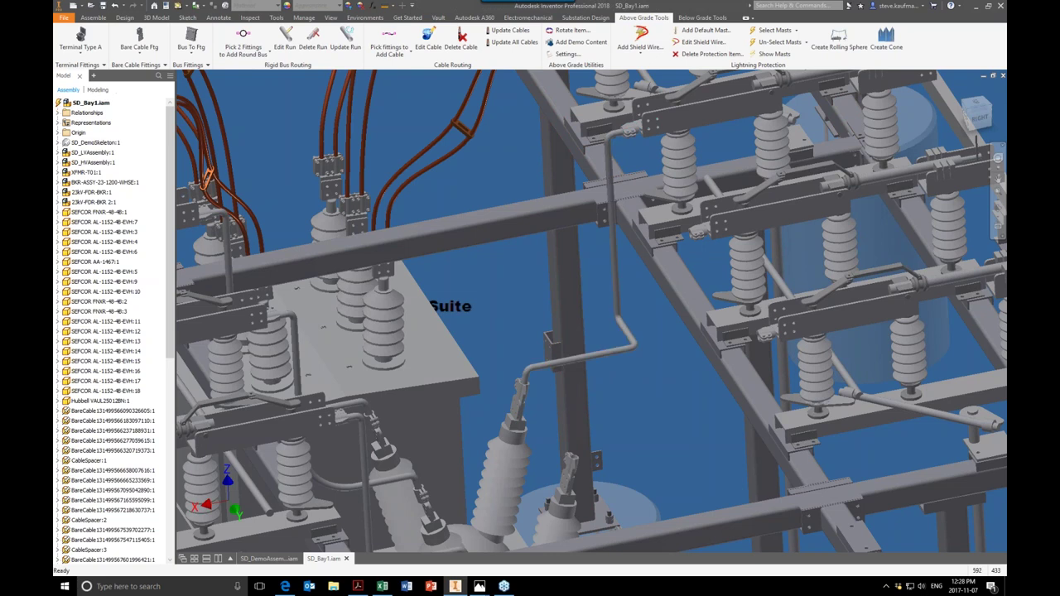
scroll(620, 361, "up", 6)
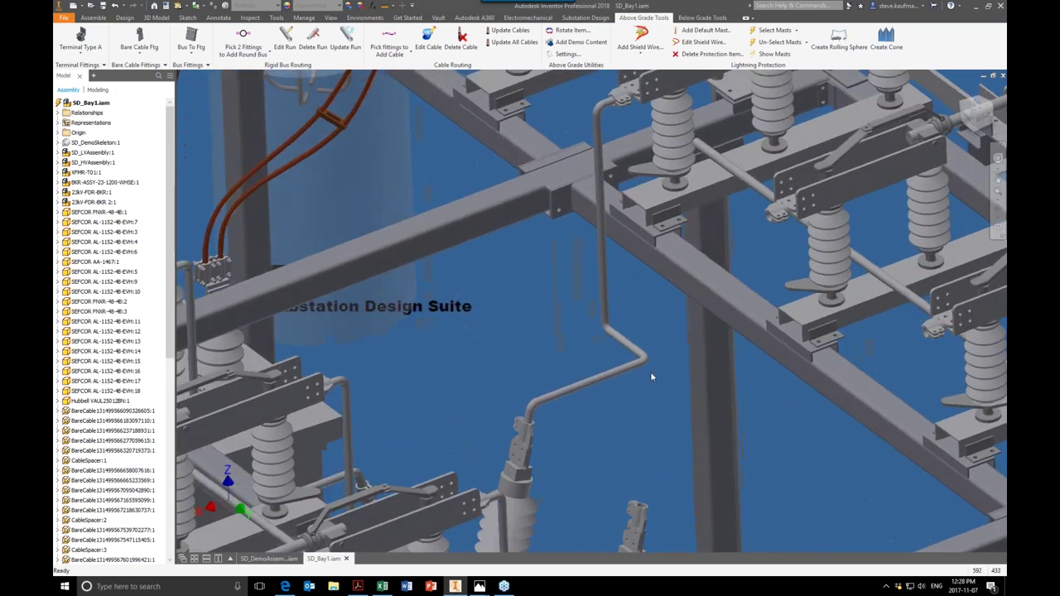
middle_click_drag(620, 361, 615, 393, "shift")
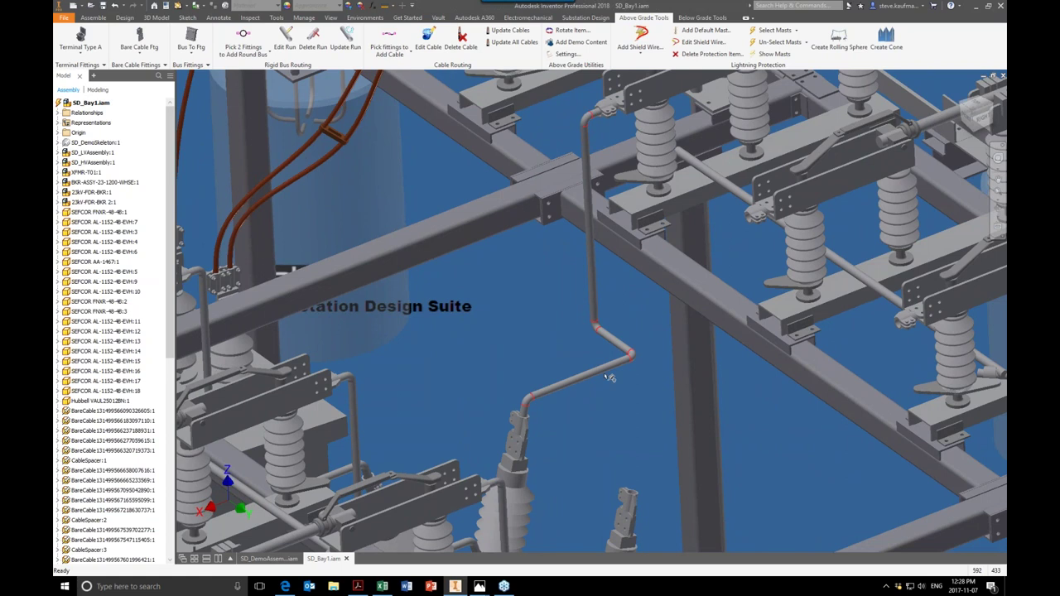
Step: Open the new bus run part, review its WallThickness and Length parameters, and close the part
right_click(608, 377)
key("Escape")
double_click(597, 372)
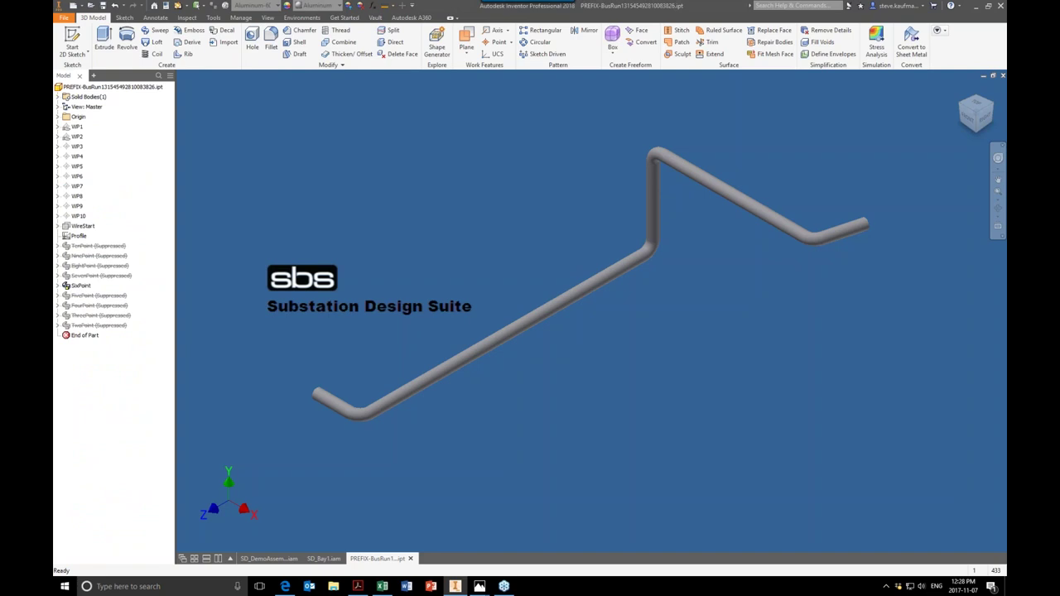
left_click(371, 8)
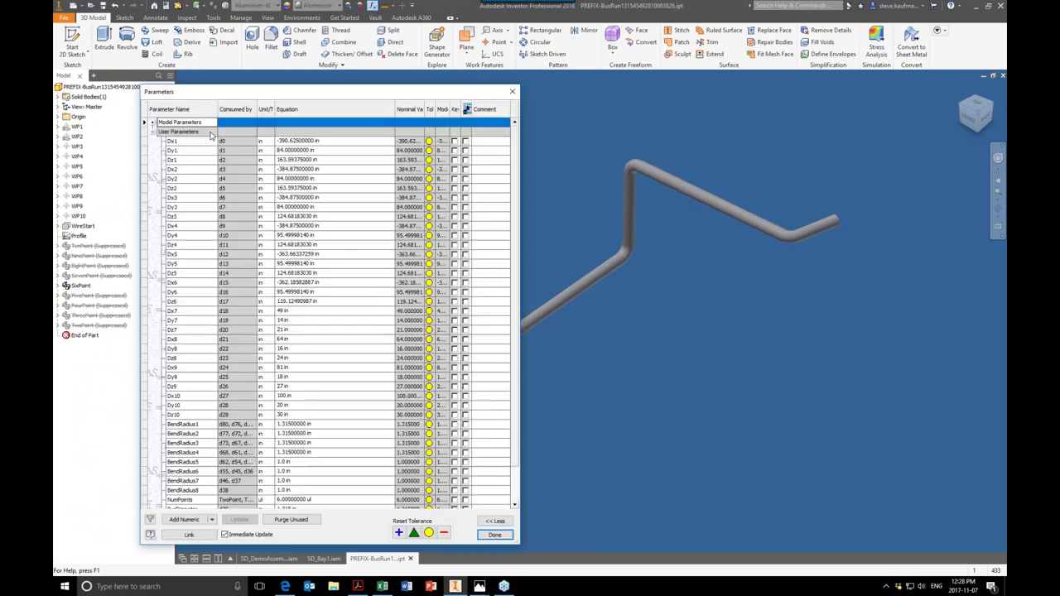
scroll(321, 479, "down", 3)
left_click(334, 490)
key("Return")
left_click(322, 500)
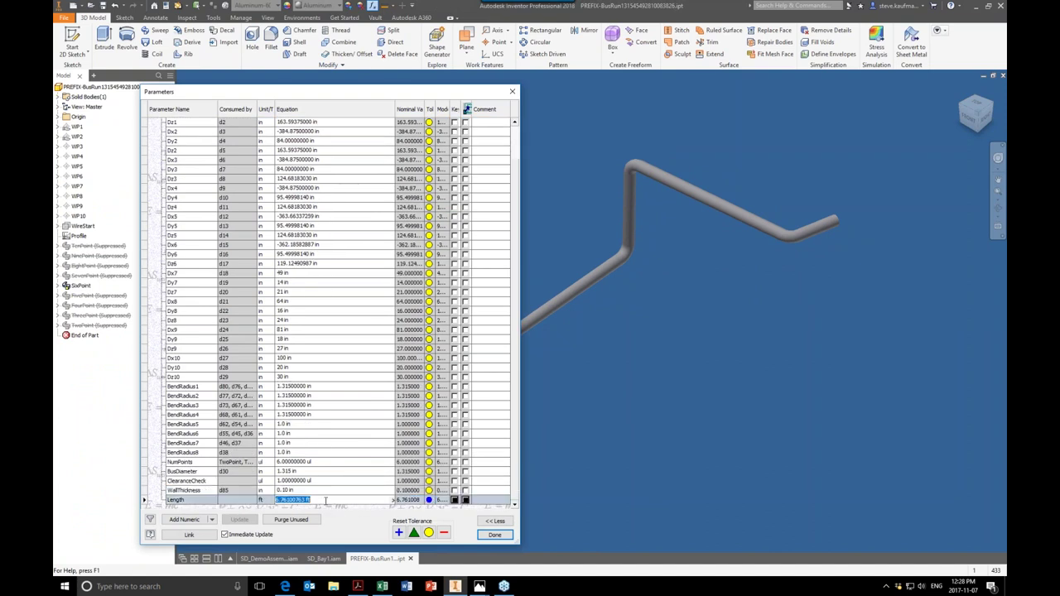
left_click(490, 535)
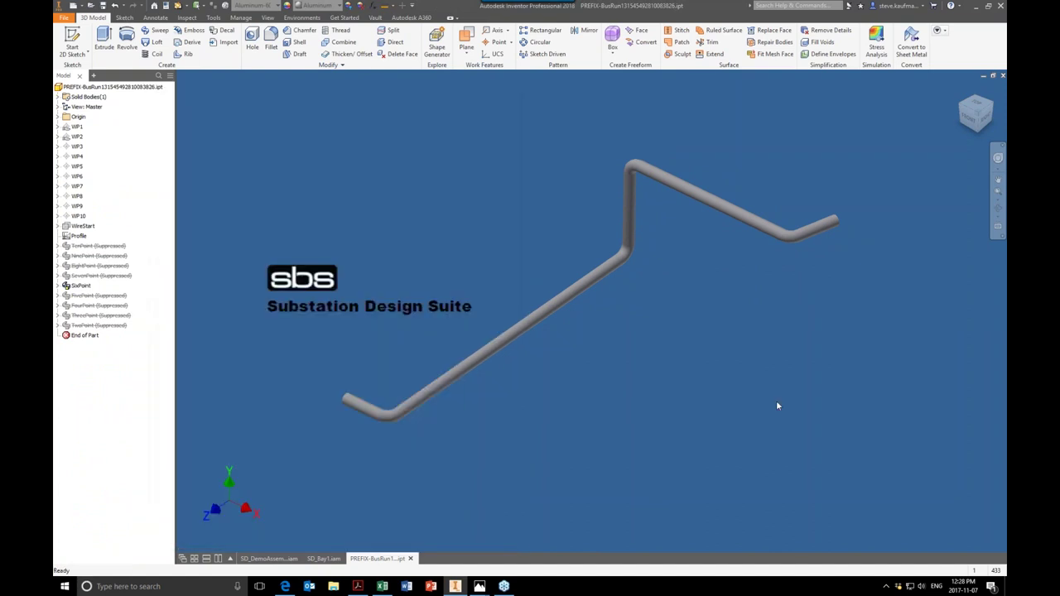
left_click(1002, 76)
left_click(502, 313)
Step: Set the selection priority to parts for picking individual fittings in the SD_Bay1 assembly
scroll(465, 307, "down", 3)
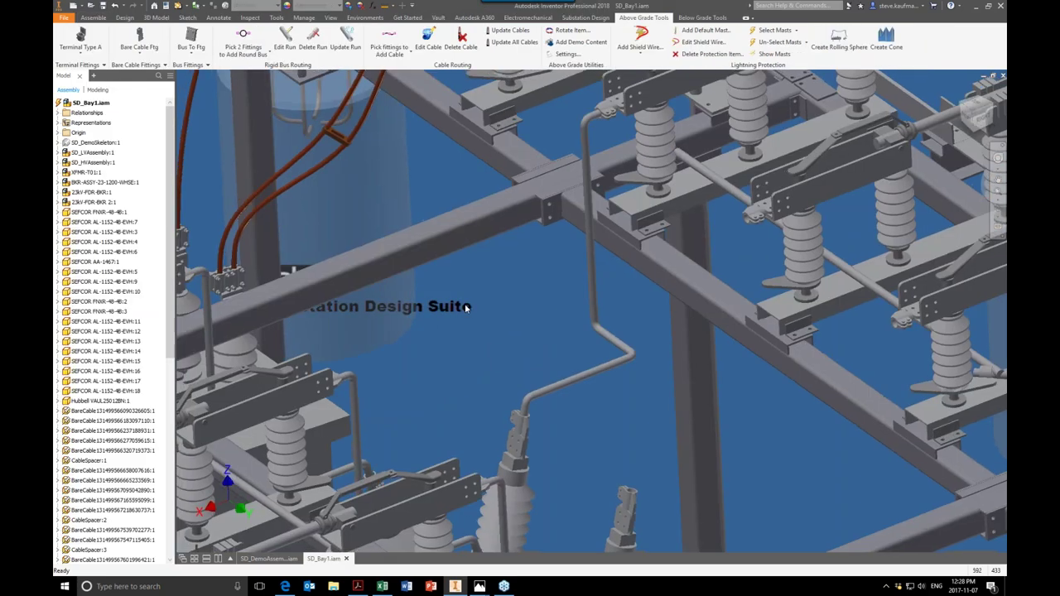
scroll(465, 307, "up", 3)
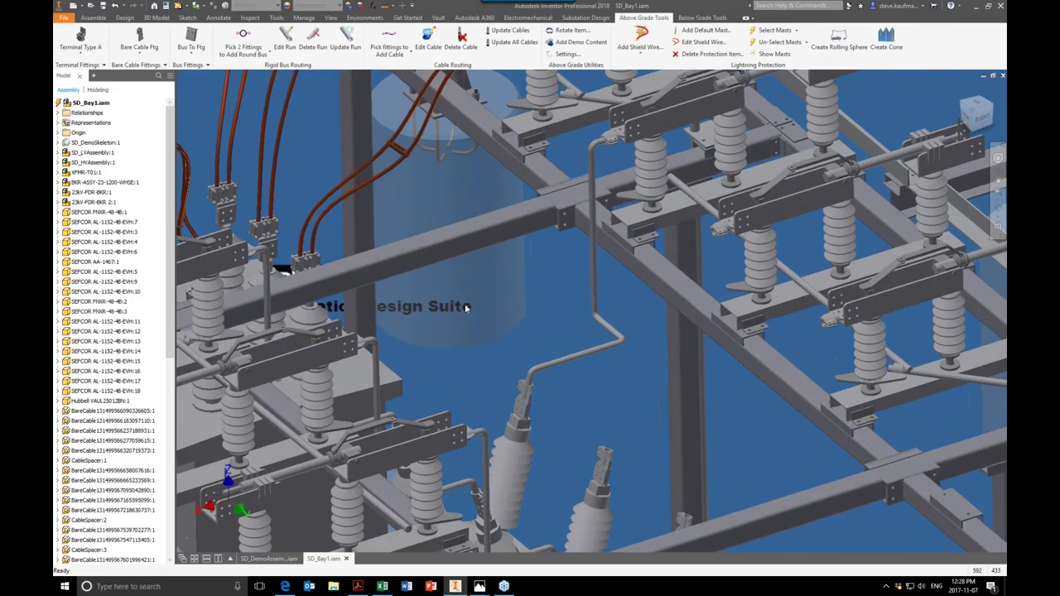
left_click(199, 6)
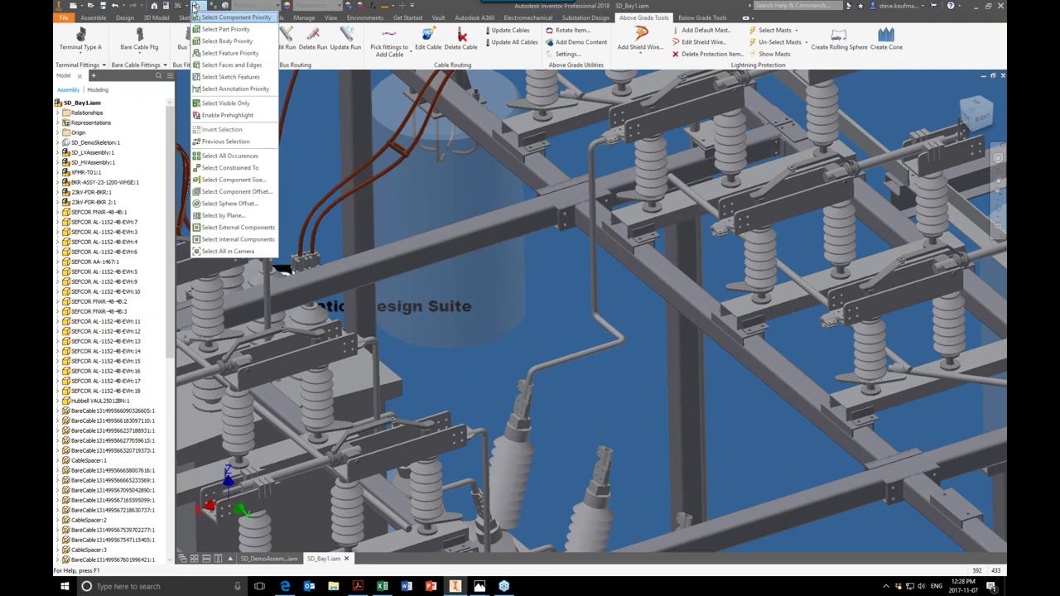
left_click(217, 24)
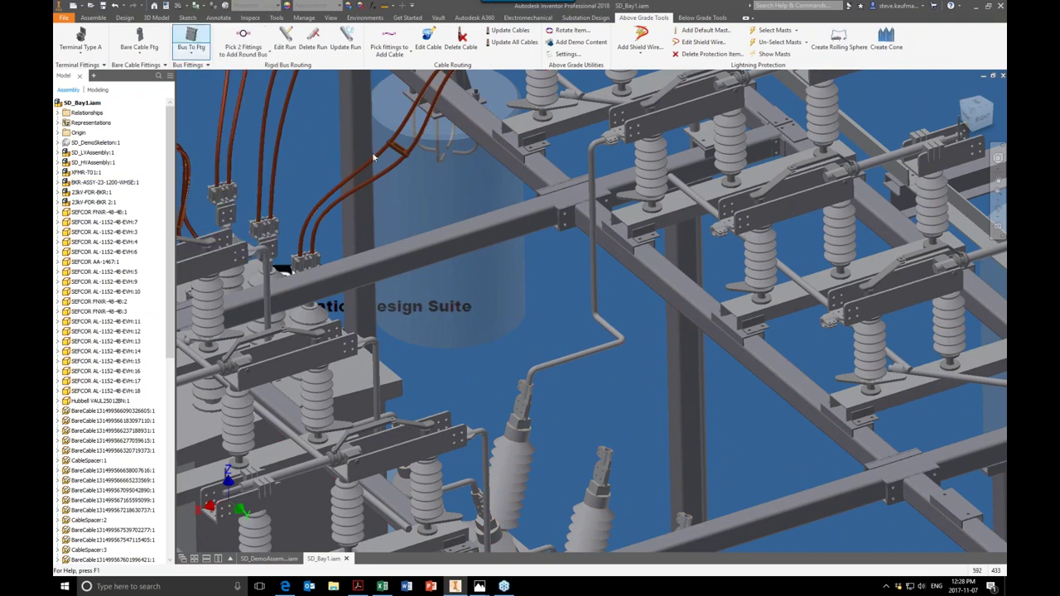
Step: Locate the upper disconnect switch fitting on the routed bus in the model tree and highlight its BusGuide work point
right_click(610, 142)
left_click(602, 378)
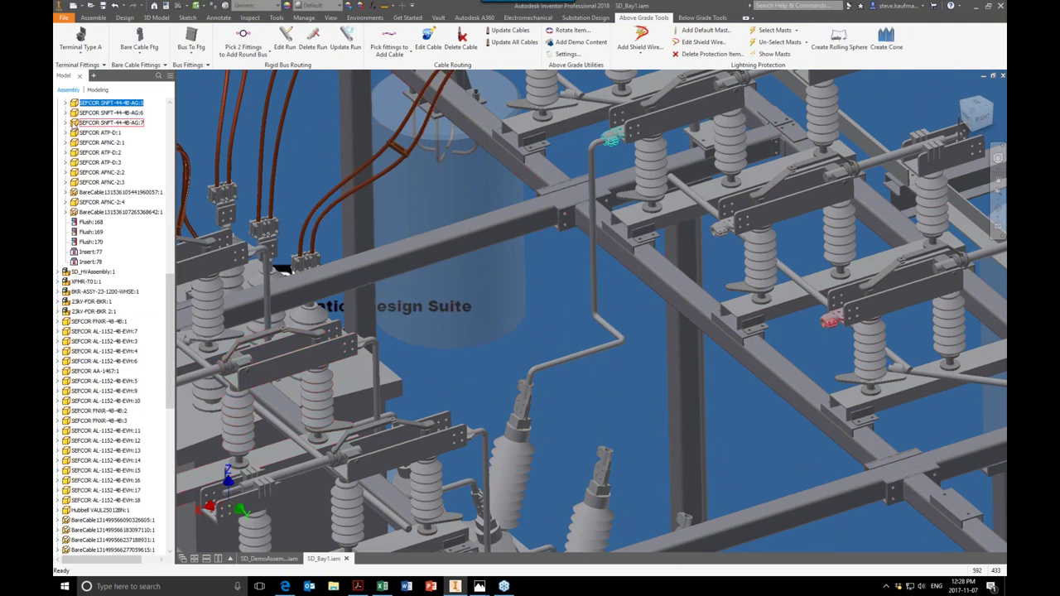
left_click(65, 103)
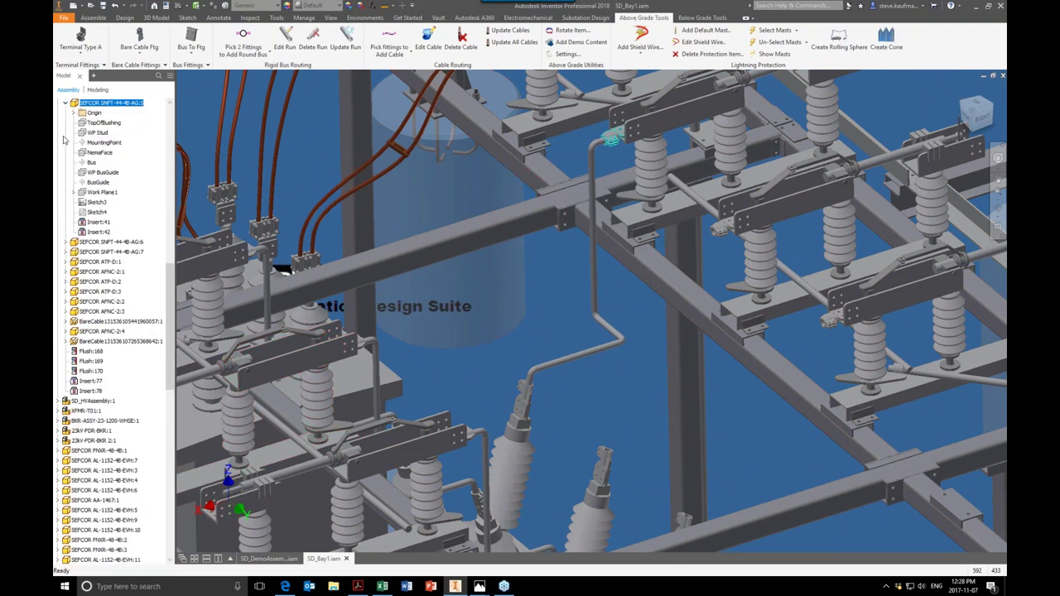
left_click(99, 182)
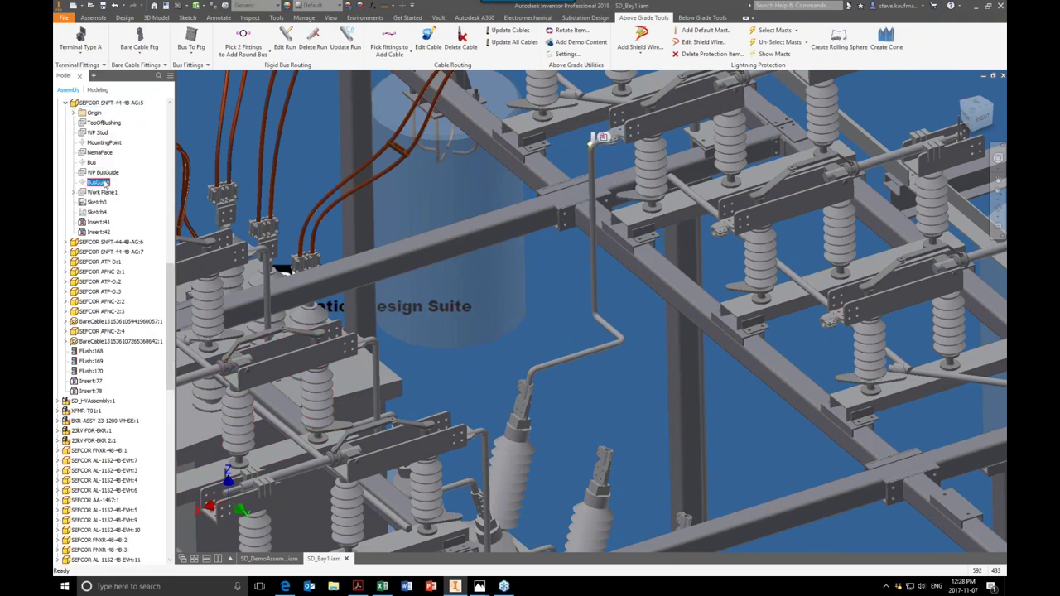
key("End")
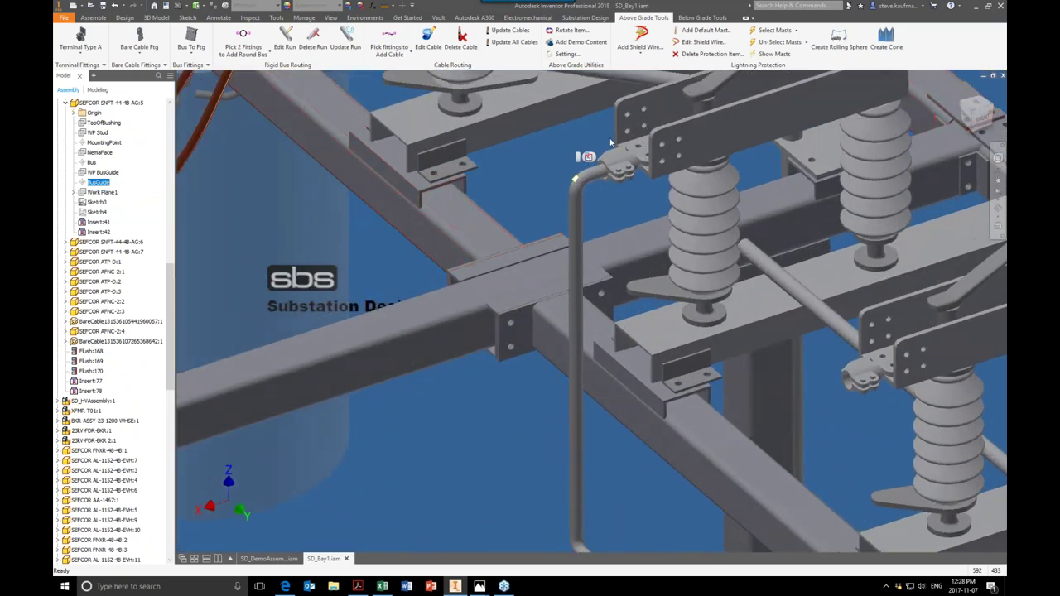
Step: Open the SEFCOR SNFT-44-4B-AG fitting part, examine its Bus and BusGuide work points, and close the part
right_click(613, 155)
left_click(612, 126)
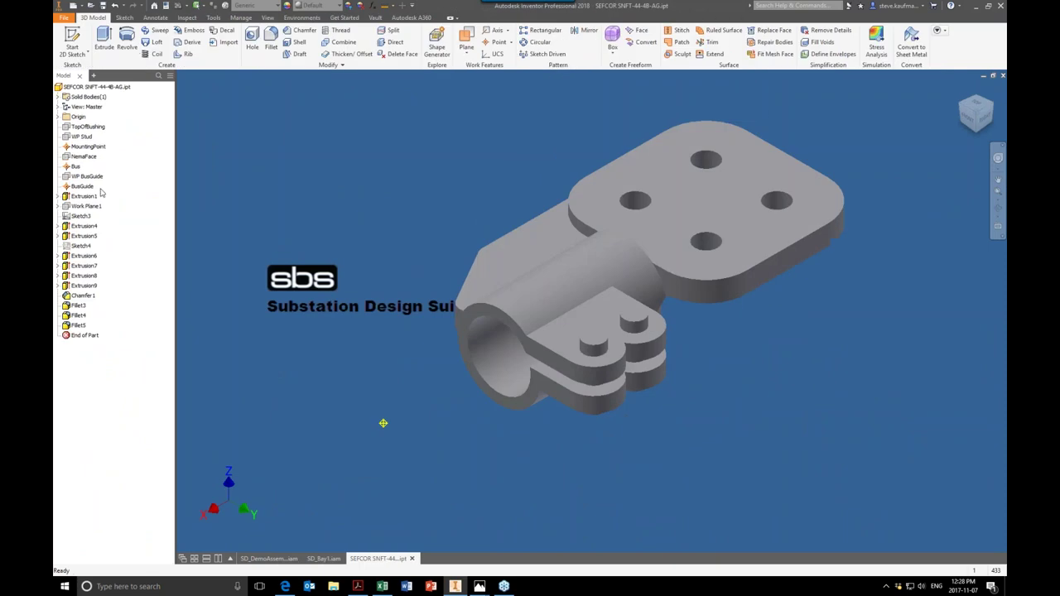
left_click(92, 189)
left_click(76, 166)
key("Page_Up")
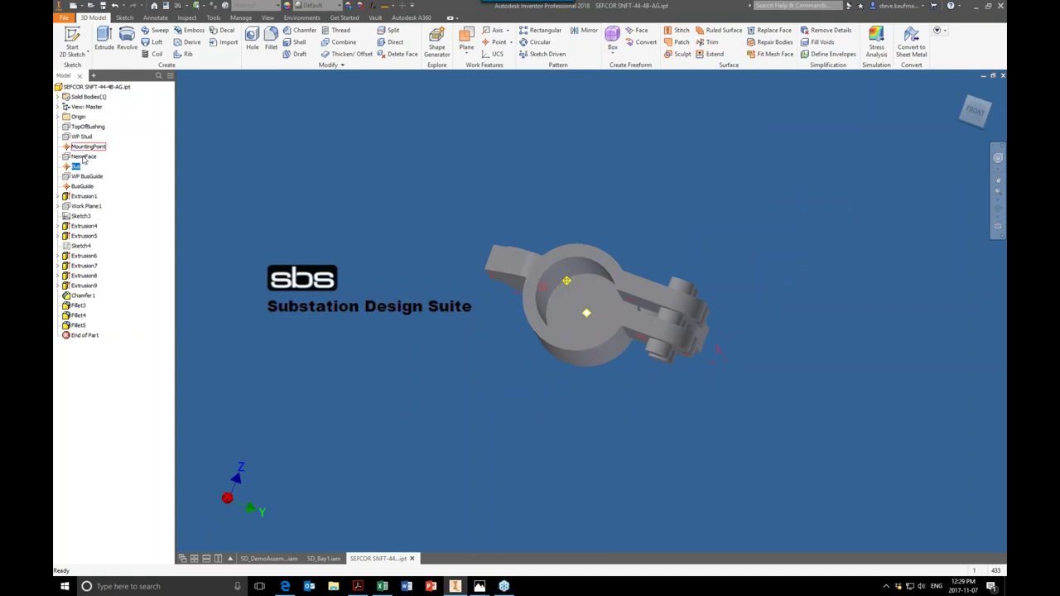
left_click(83, 187)
key("F6")
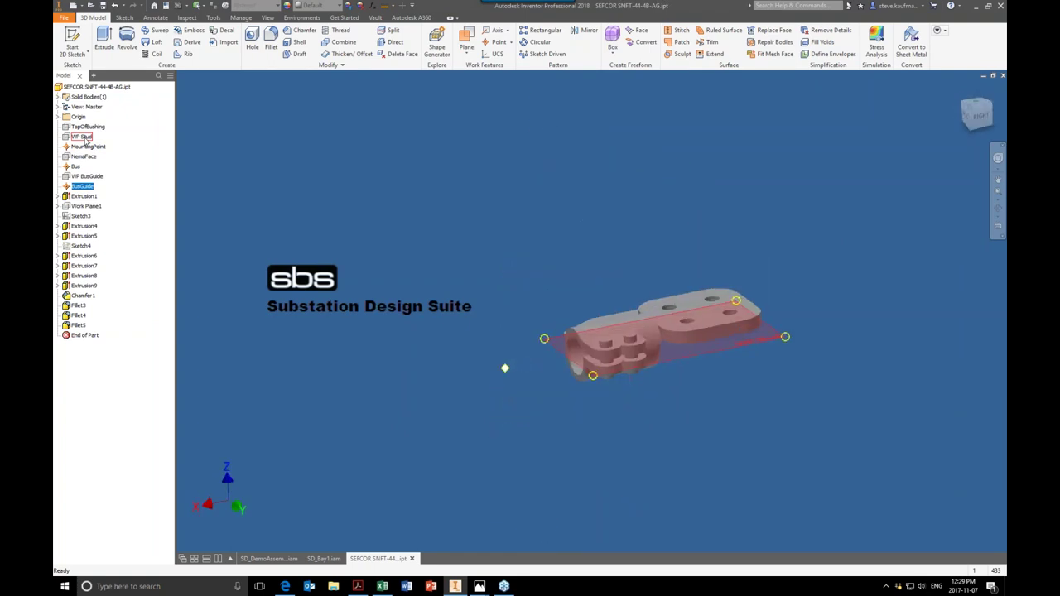
left_click(470, 216)
left_click(1002, 76)
Step: Add a round bus between the nearest disconnect switch's end fitting and the terminal fitting on the nearest breaker bushing
scroll(457, 469, "down", 10)
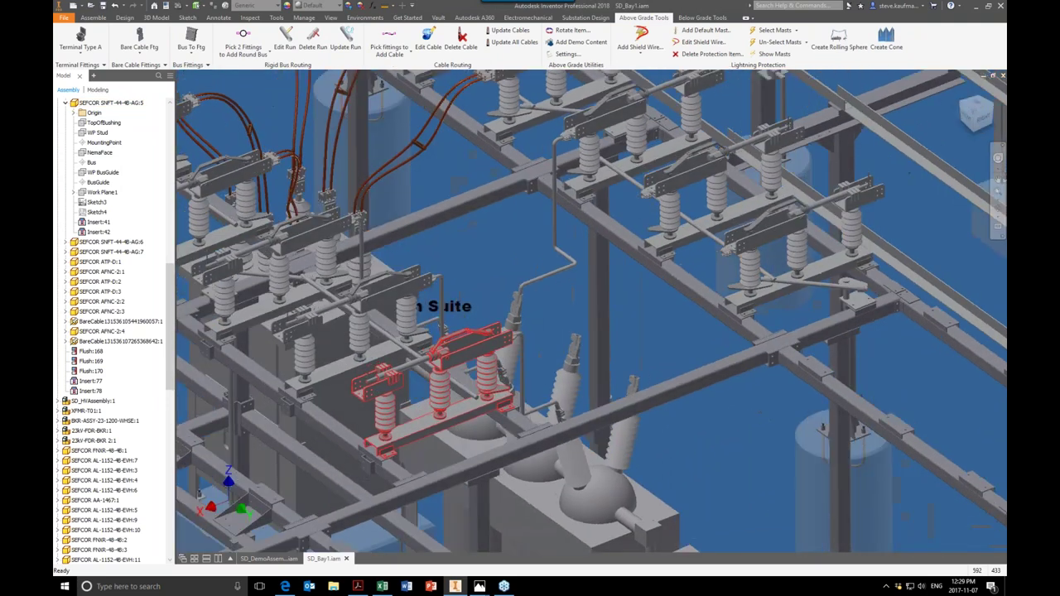
middle_click_drag(580, 331, 518, 343, "shift")
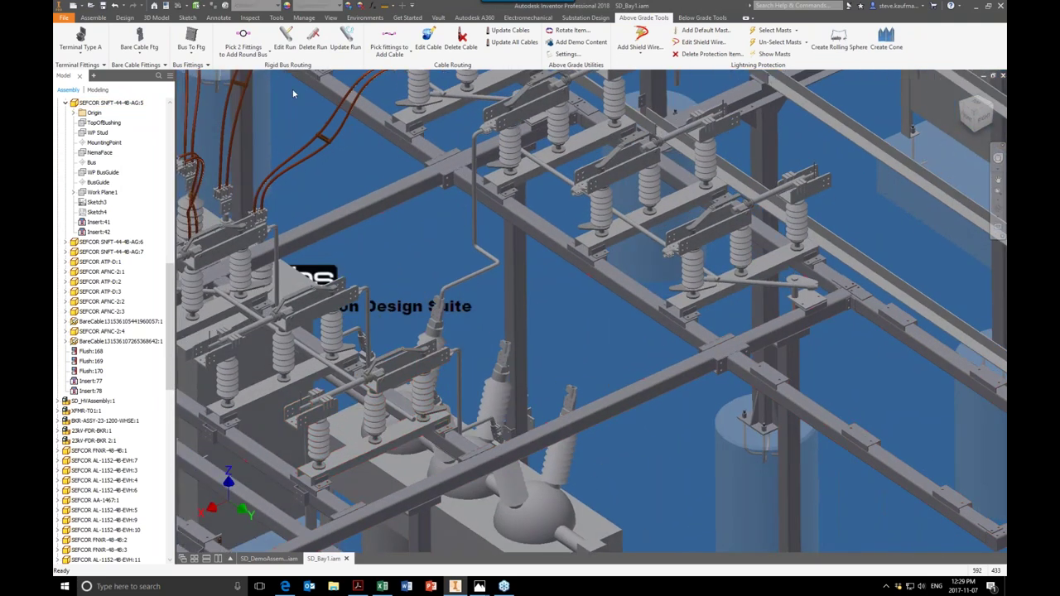
left_click(669, 248)
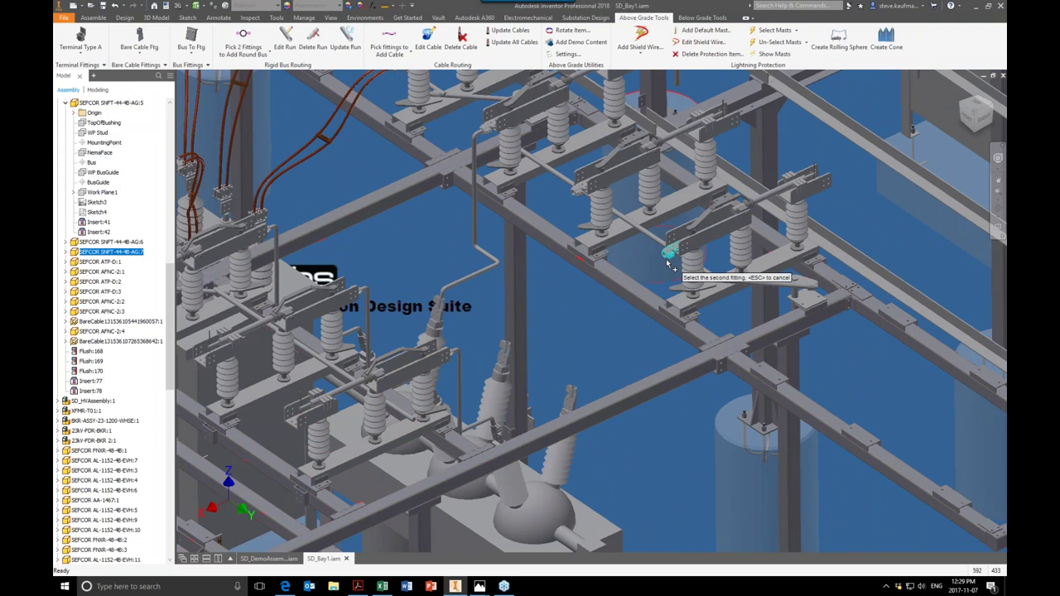
left_click(569, 392)
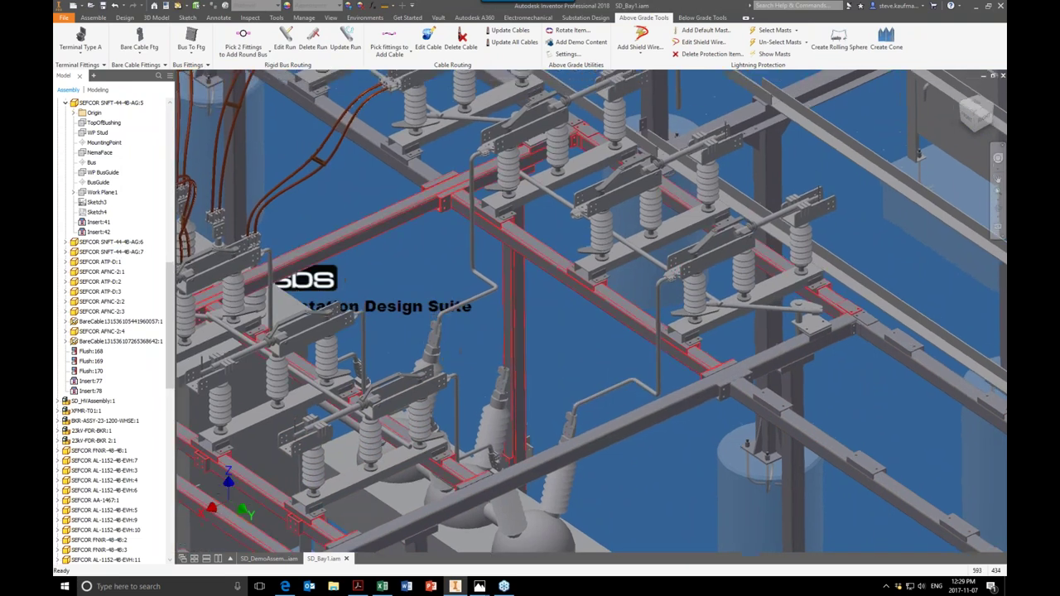
Step: Add a round bus between the middle disconnect switch's end fitting and the terminal fitting on the middle breaker bushing
left_click(257, 48)
left_click(577, 210)
left_click(504, 372)
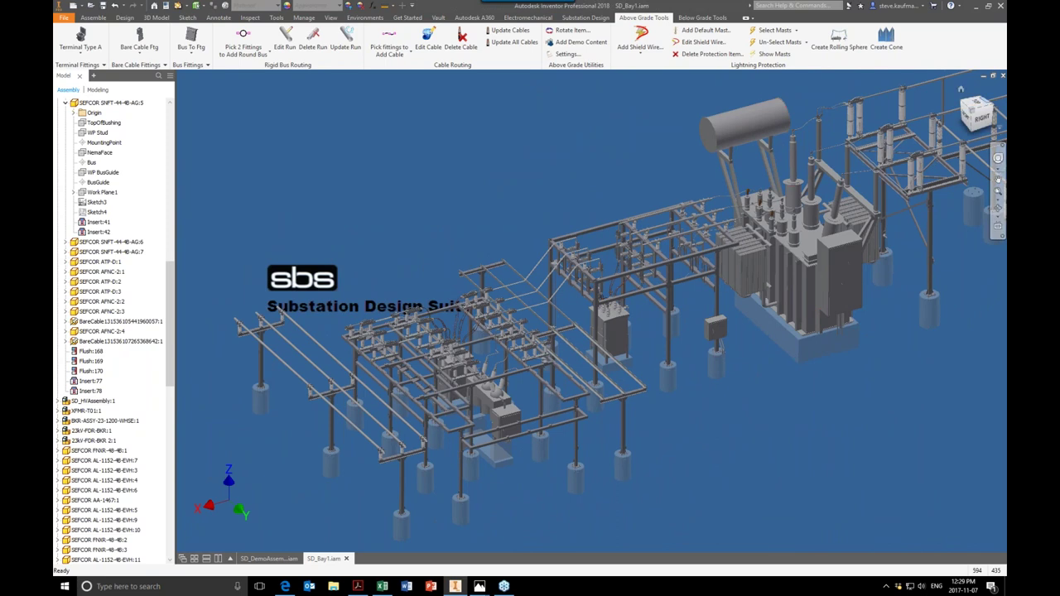
Step: Close SD_Bay1.iam, saving the changes to the assembly and its dependents
left_click(1002, 75)
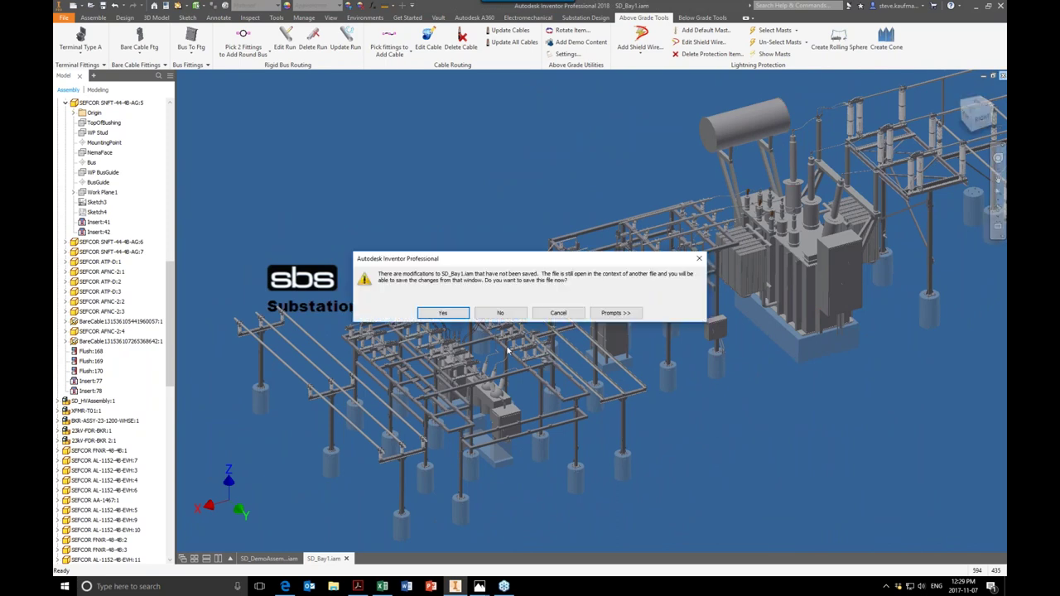
left_click(442, 313)
left_click(580, 249)
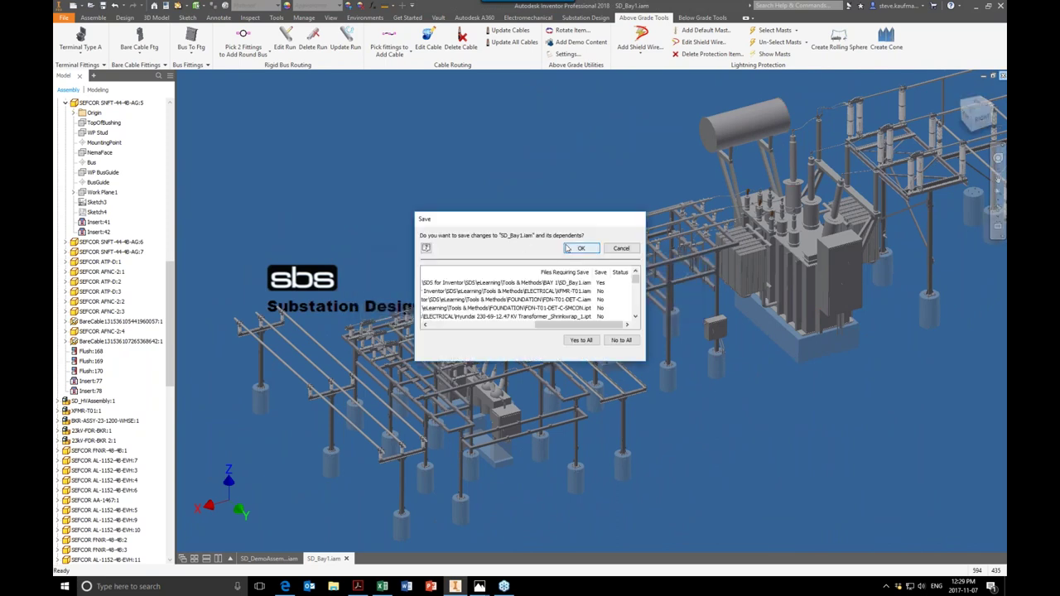
key("Return")
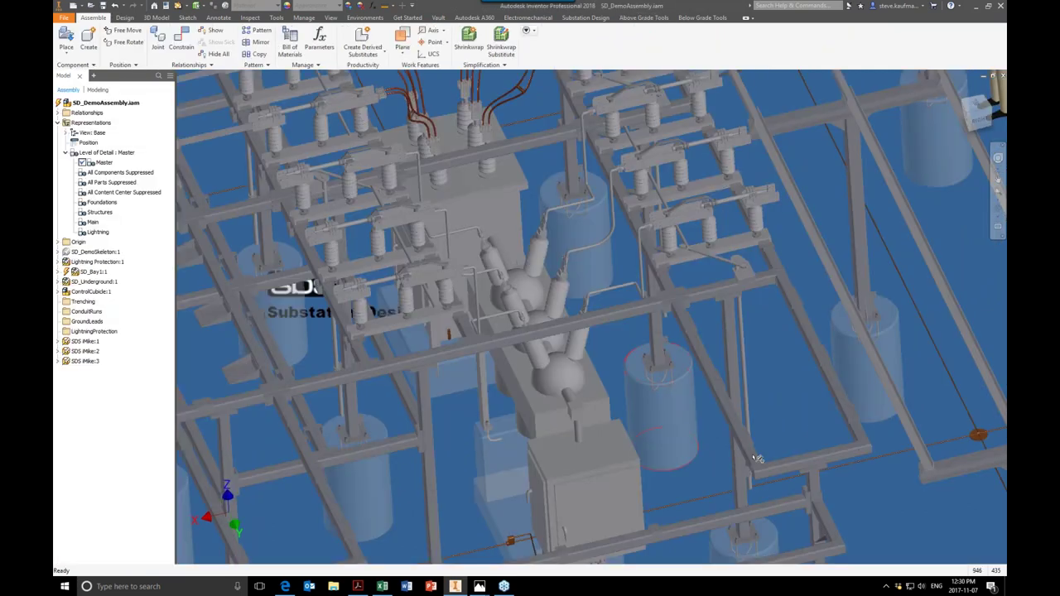
Step: Save SD_DemoAssembly.iam together with its dependent files
key("F6")
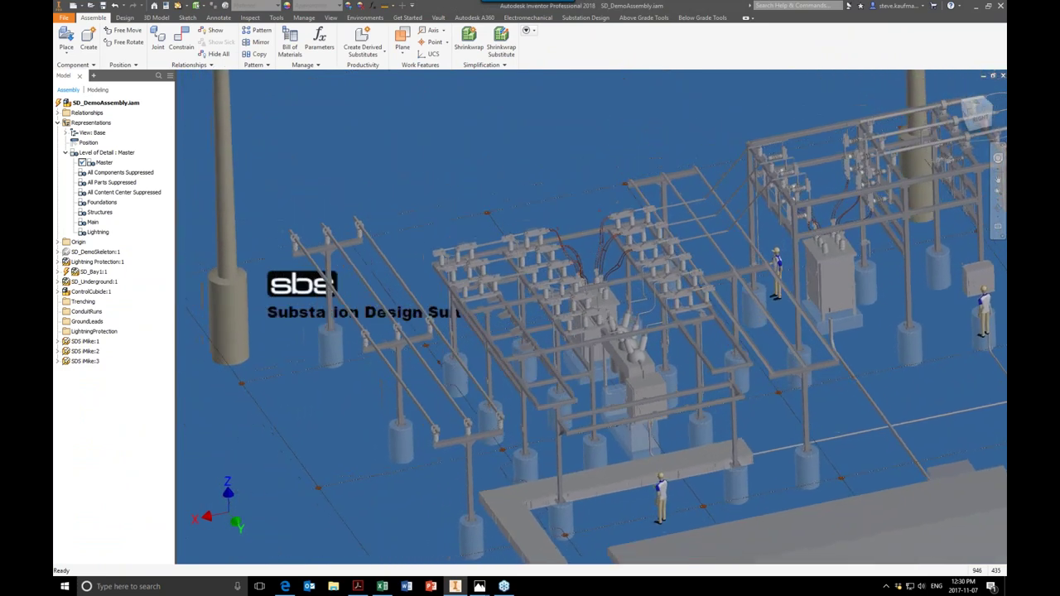
left_click(177, 5)
left_click(103, 6)
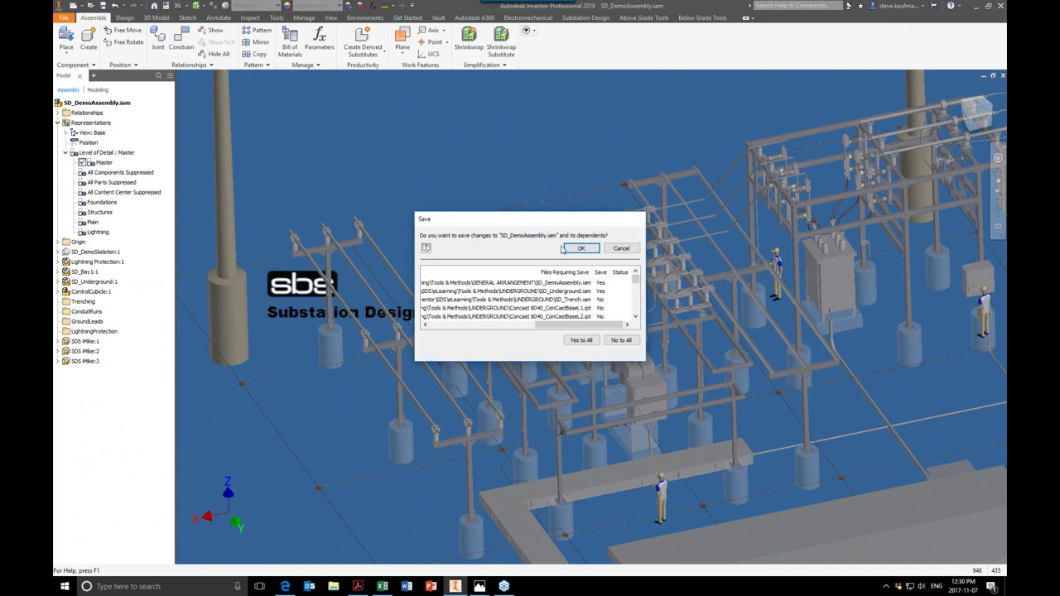
left_click(577, 250)
left_click(574, 278)
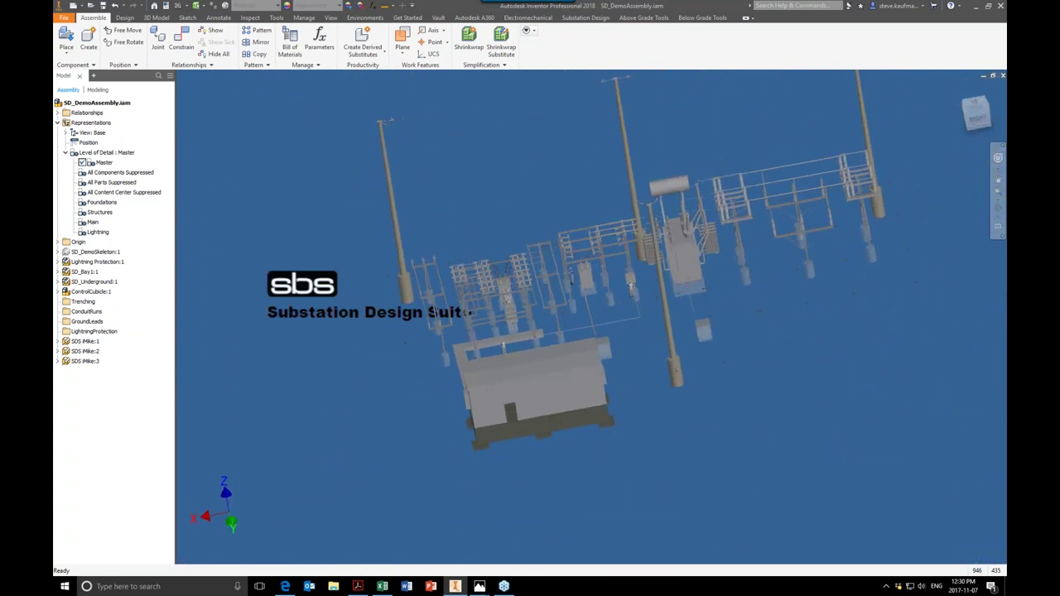
Step: Open the SDS_GroundGrid subassembly found under SD_Underground in its own window
left_click(96, 283)
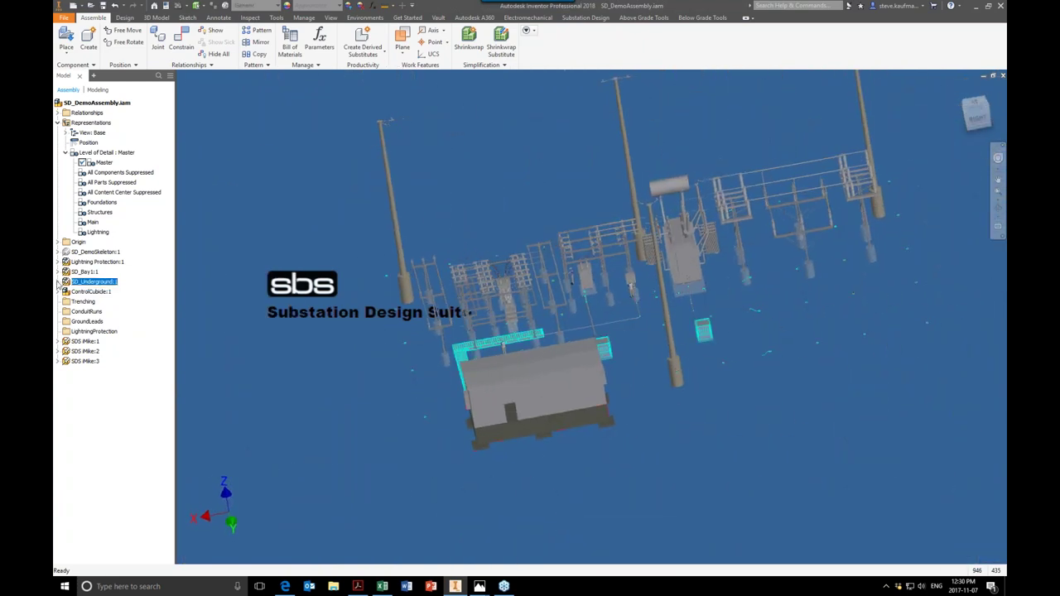
left_click(59, 282)
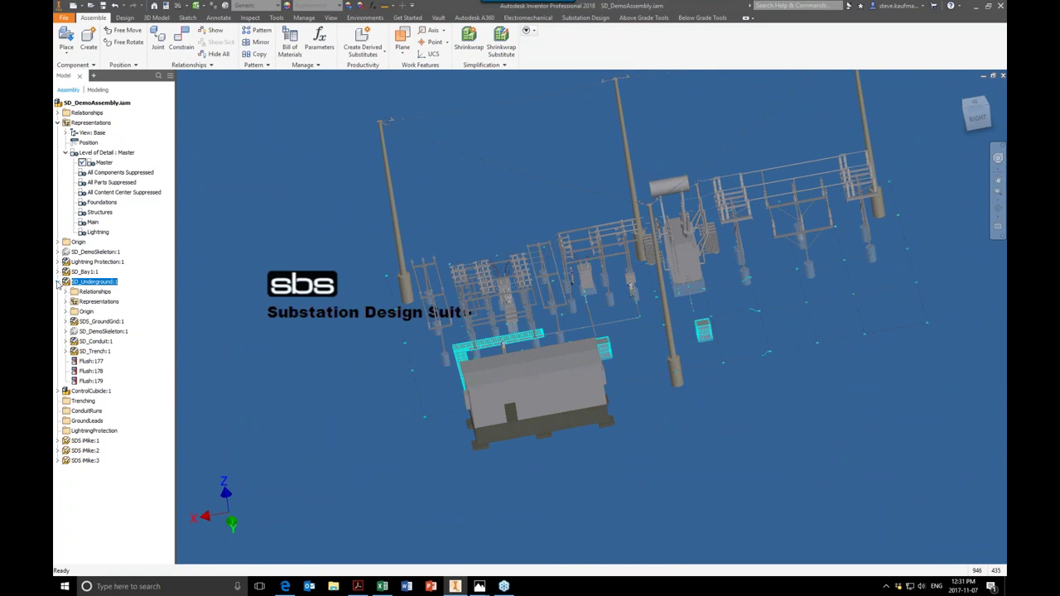
left_click(99, 321)
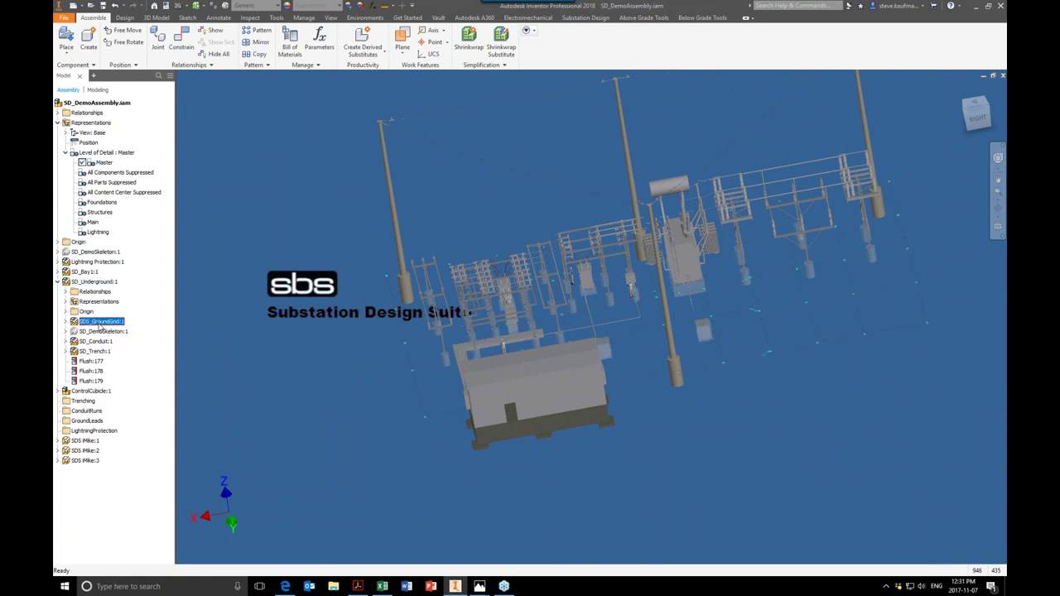
right_click(101, 325)
left_click(124, 275)
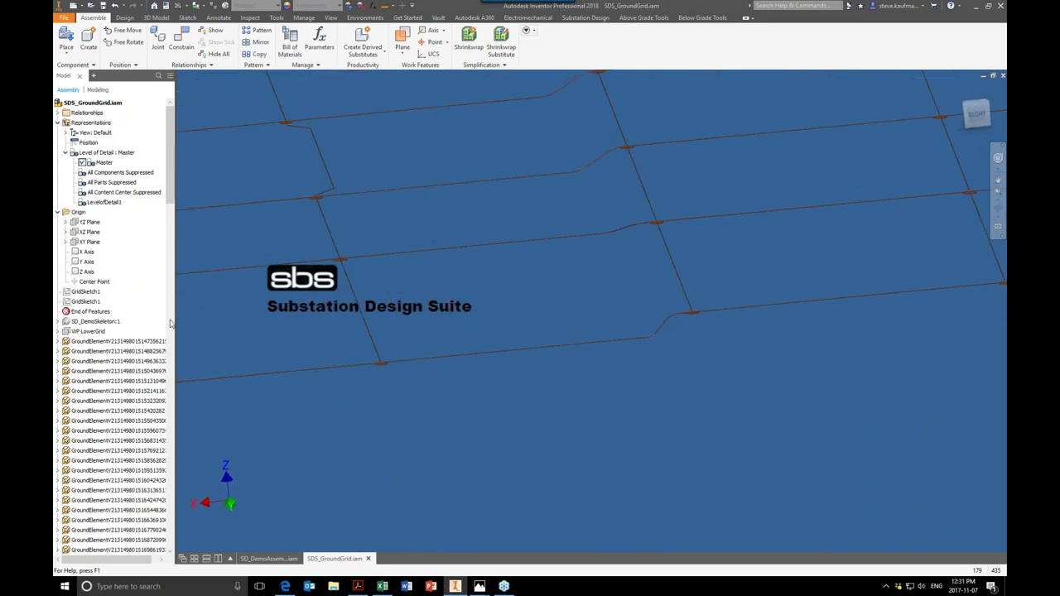
Step: Highlight both GridSketch1 sketches and examine how they correspond to the ground grid conductors
left_click(96, 294)
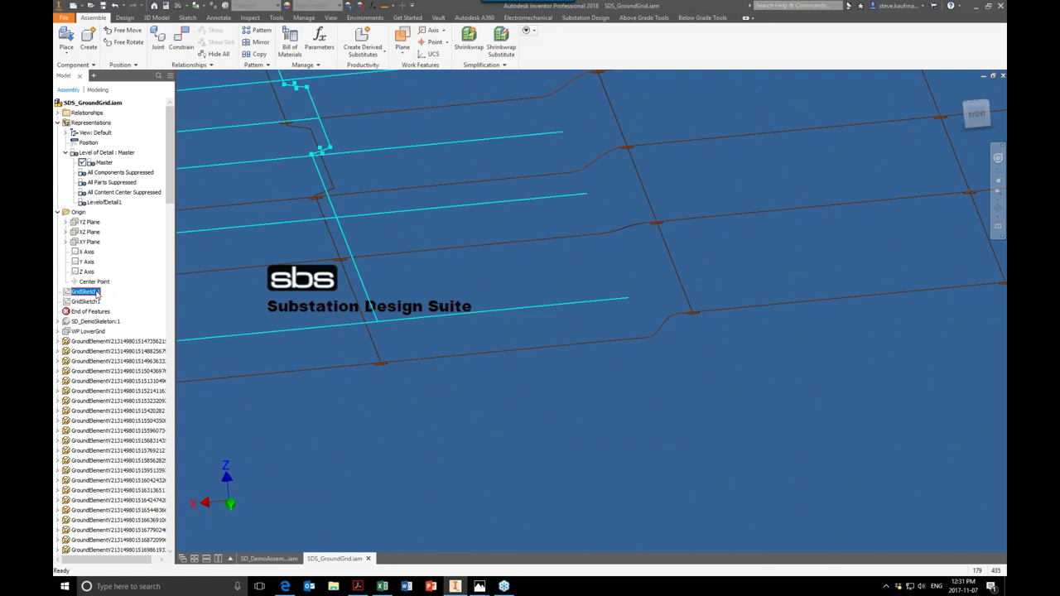
left_click(90, 302, "ctrl")
key("F5")
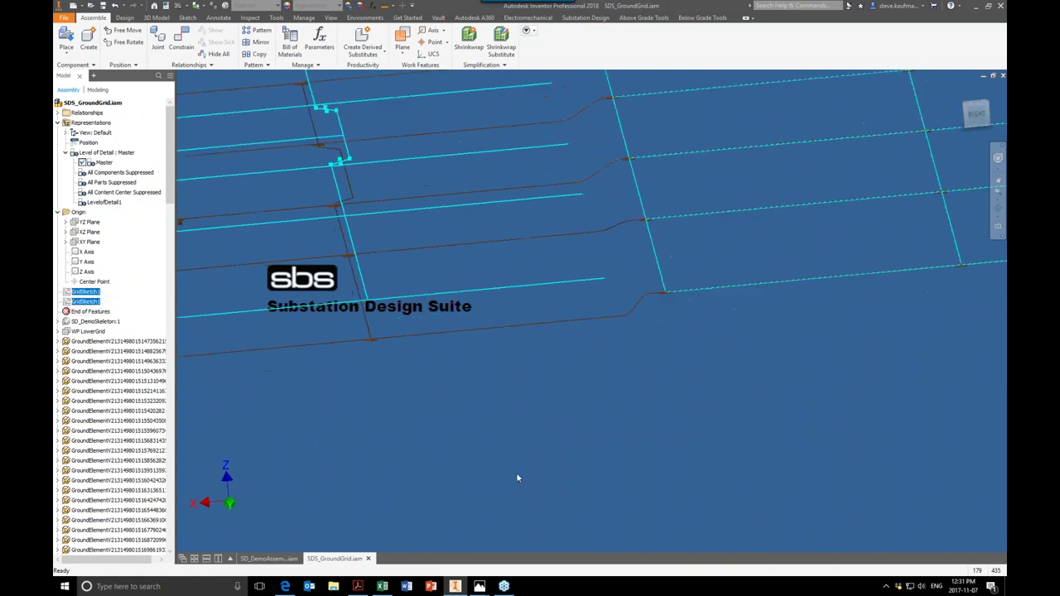
key("F5")
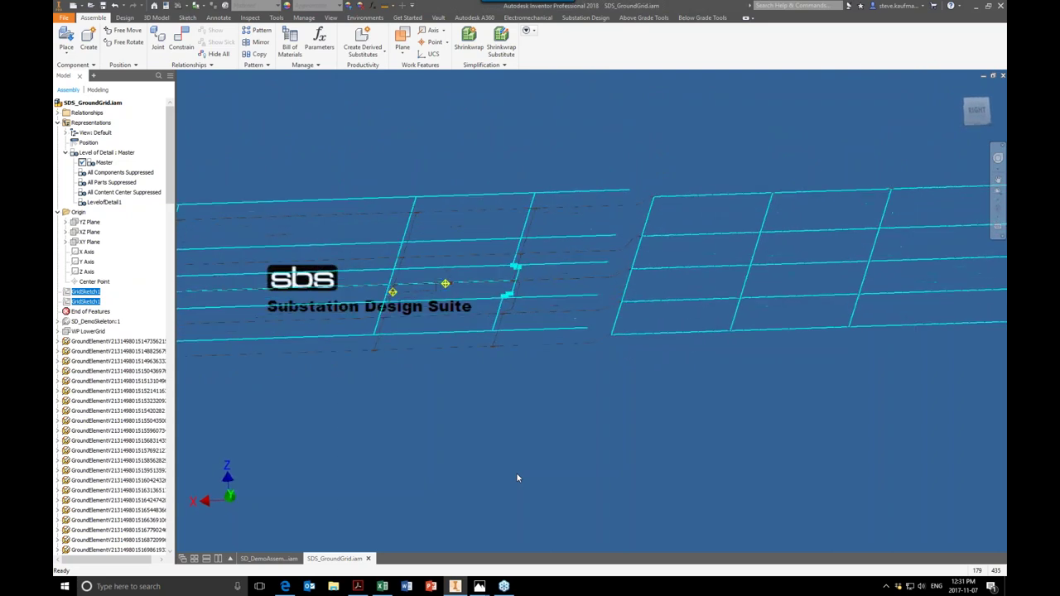
left_click(959, 90)
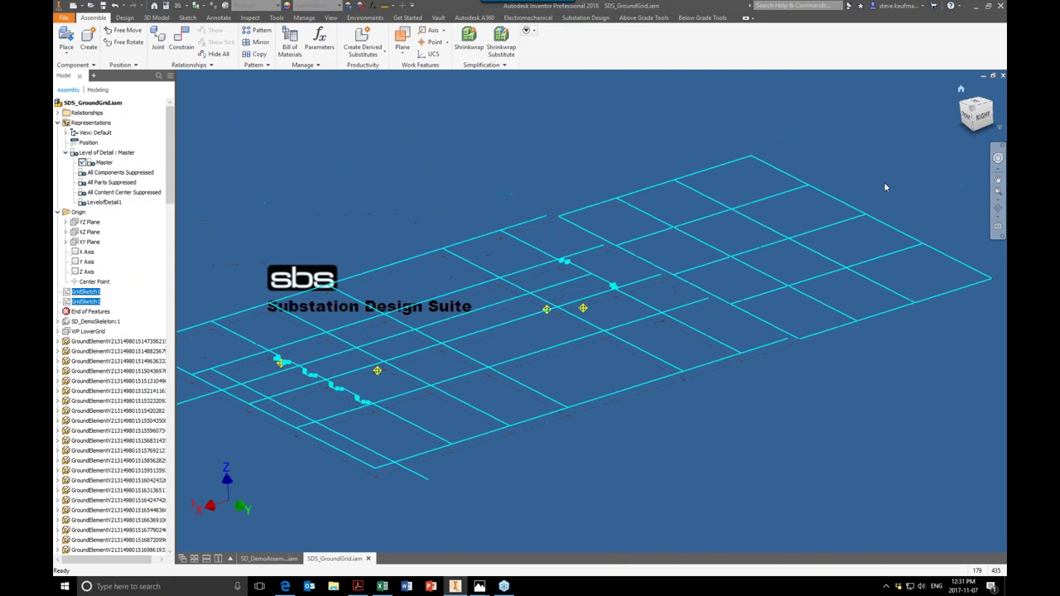
key("F5")
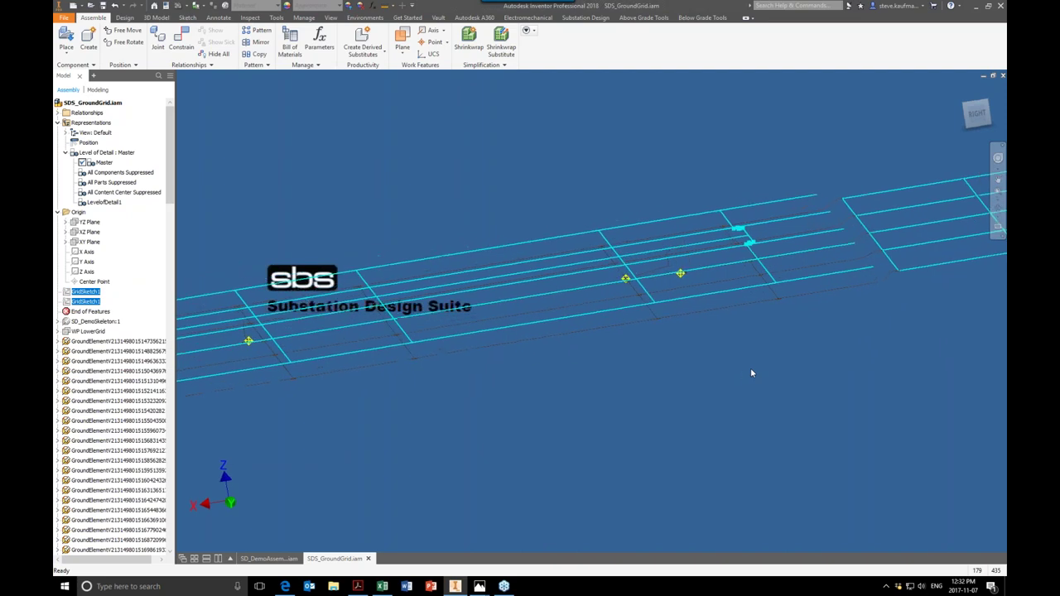
left_click(646, 424)
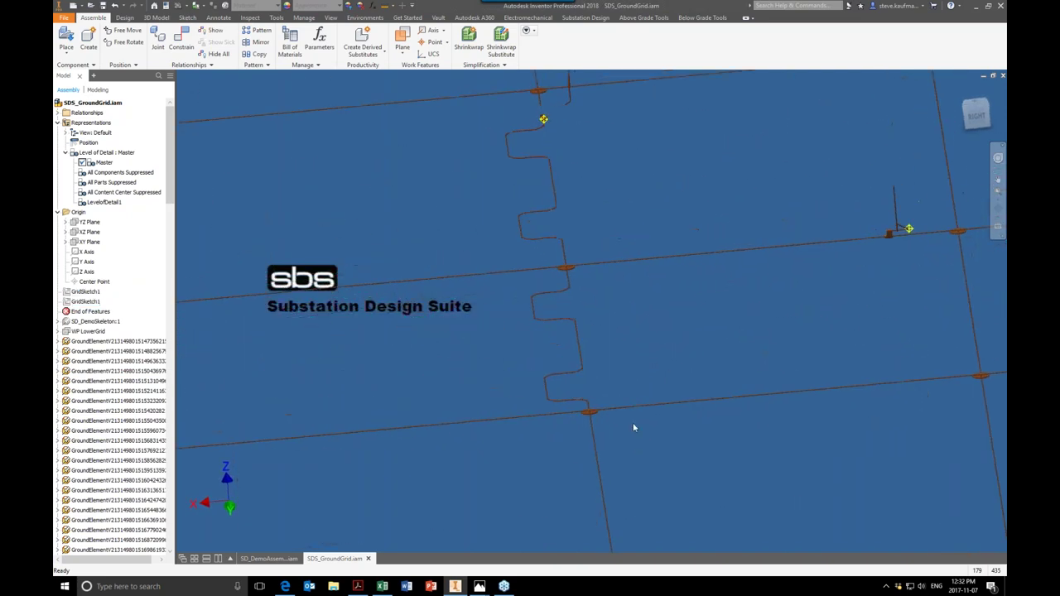
Step: Open the first GridSketch1 for editing, inspect its looped conductor path, and finish the sketch
left_click(93, 295)
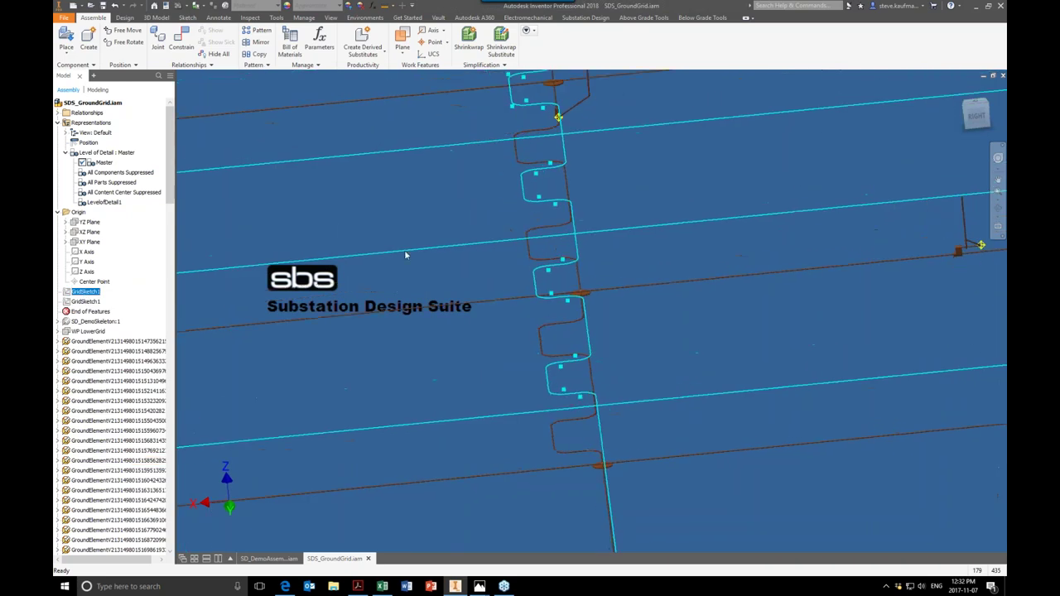
right_click(92, 292)
left_click(118, 353)
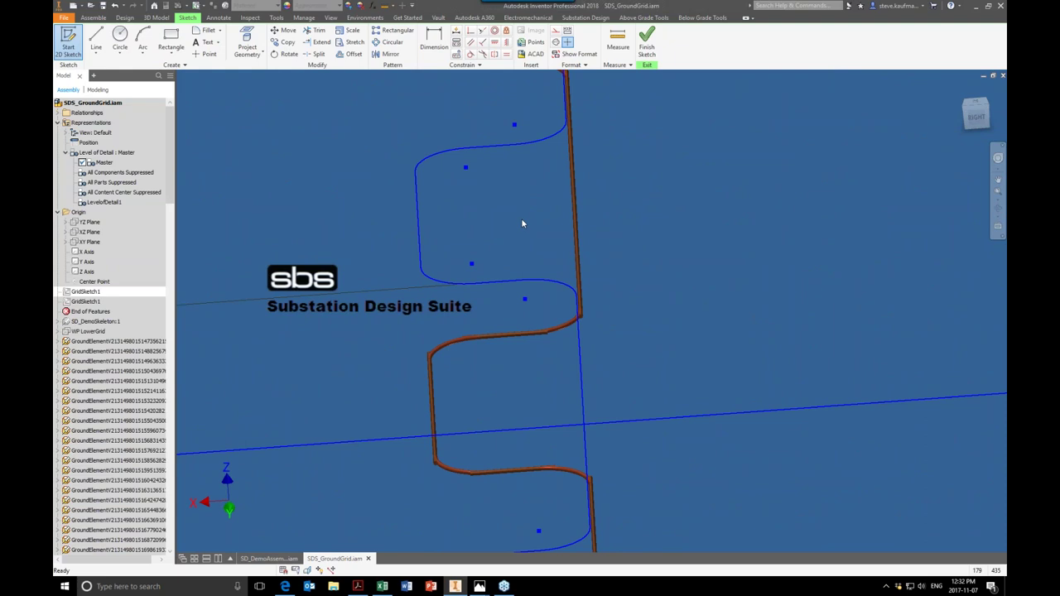
left_click(646, 42)
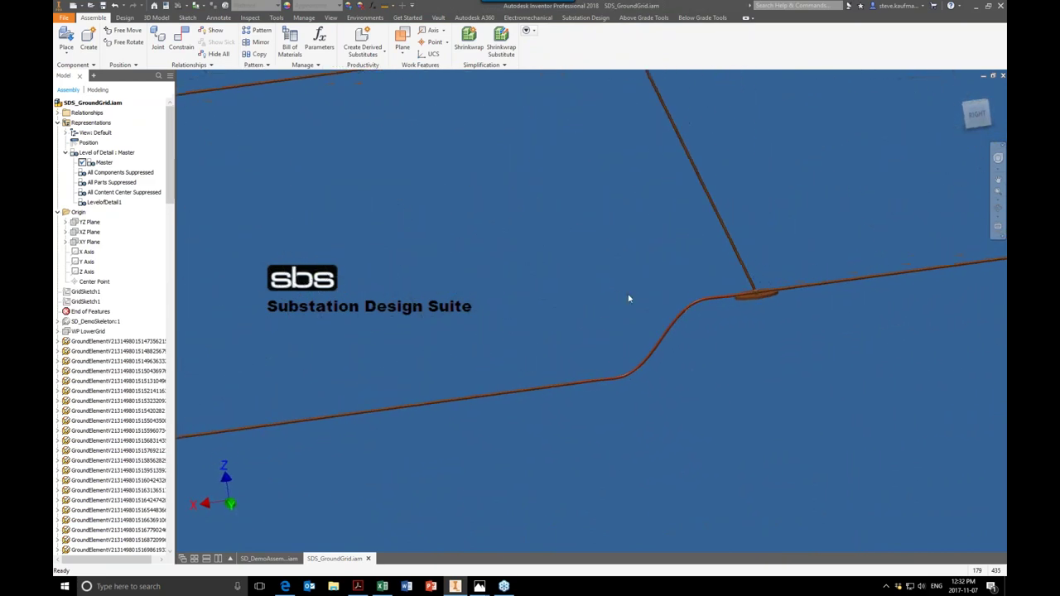
Step: Delete the curved conductor linking the straight lower ground run to the mold at the grid intersection
left_click(669, 333)
left_click(632, 317)
left_click(674, 323)
key("Delete")
Step: Reconnect the two open conductor ends by picking their circular end faces with Connect Grid Elements End-to-End
left_click(651, 18)
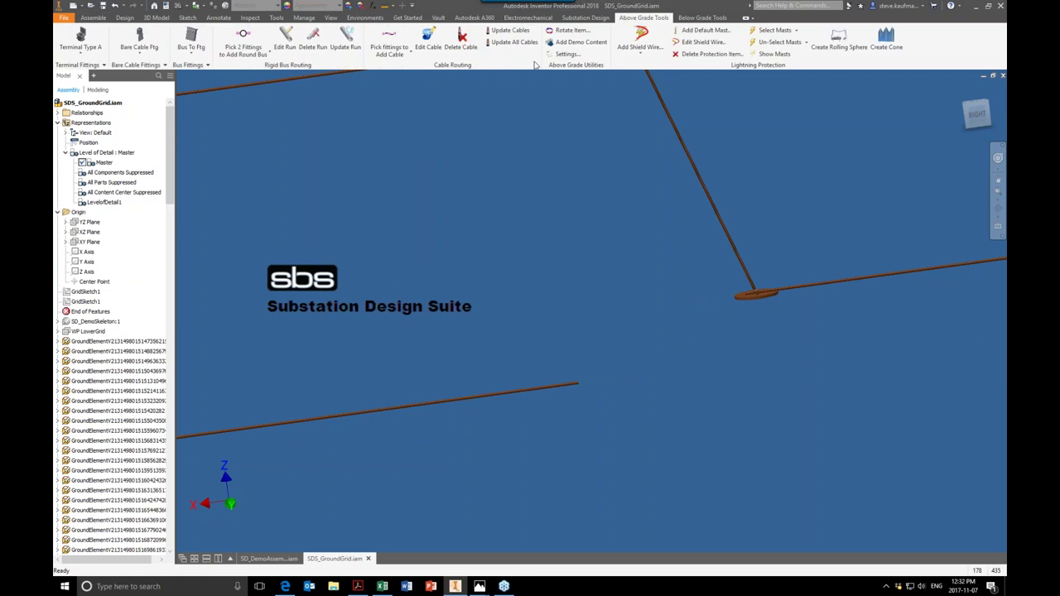
left_click(695, 19)
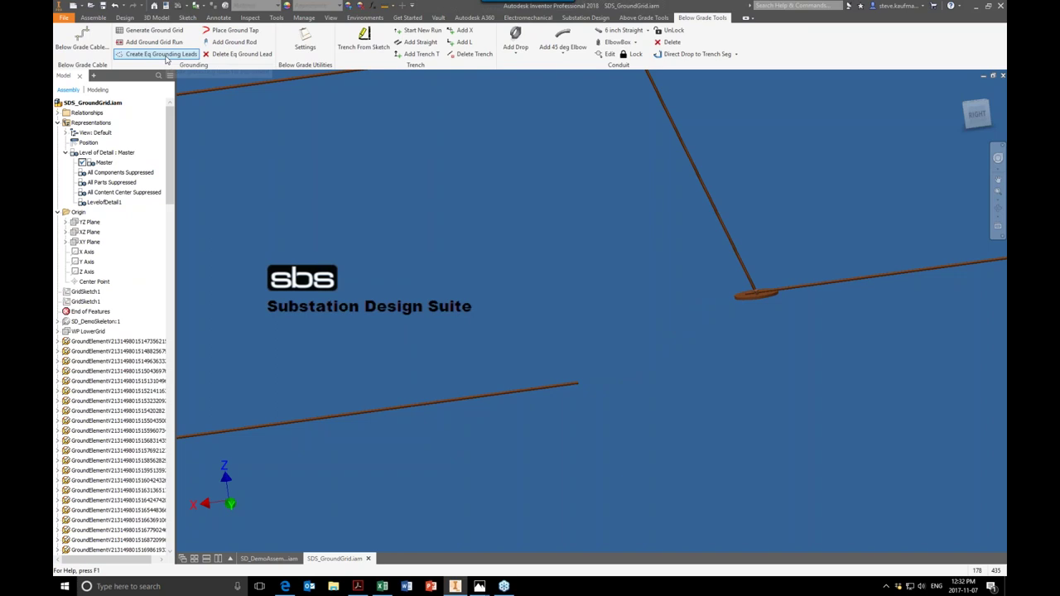
left_click(153, 34)
left_click(188, 113)
left_click(194, 301)
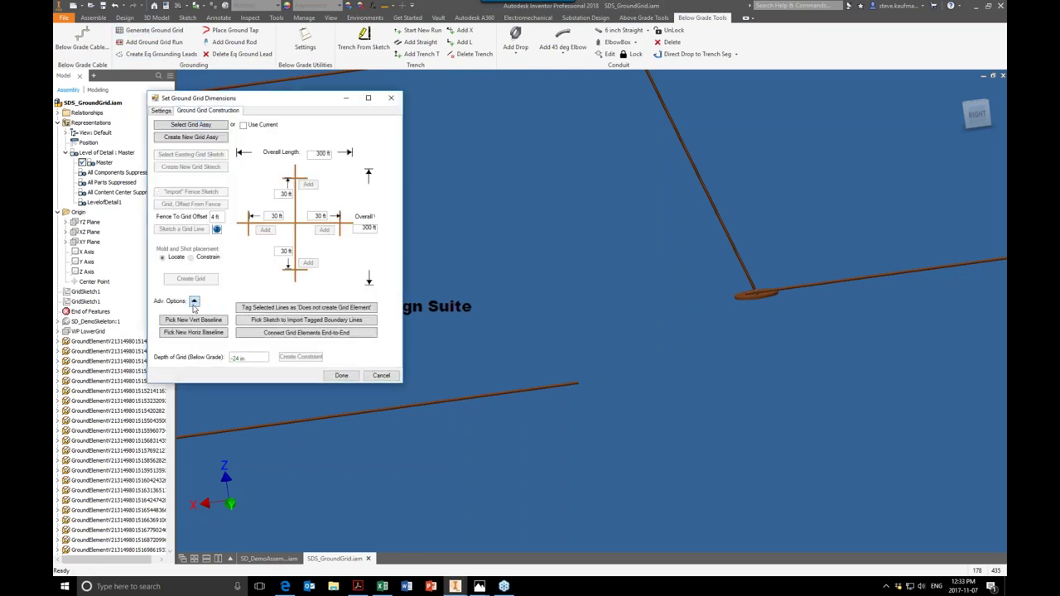
left_click(289, 334)
scroll(742, 297, "up", 2)
left_click(770, 308)
scroll(627, 294, "down", 3)
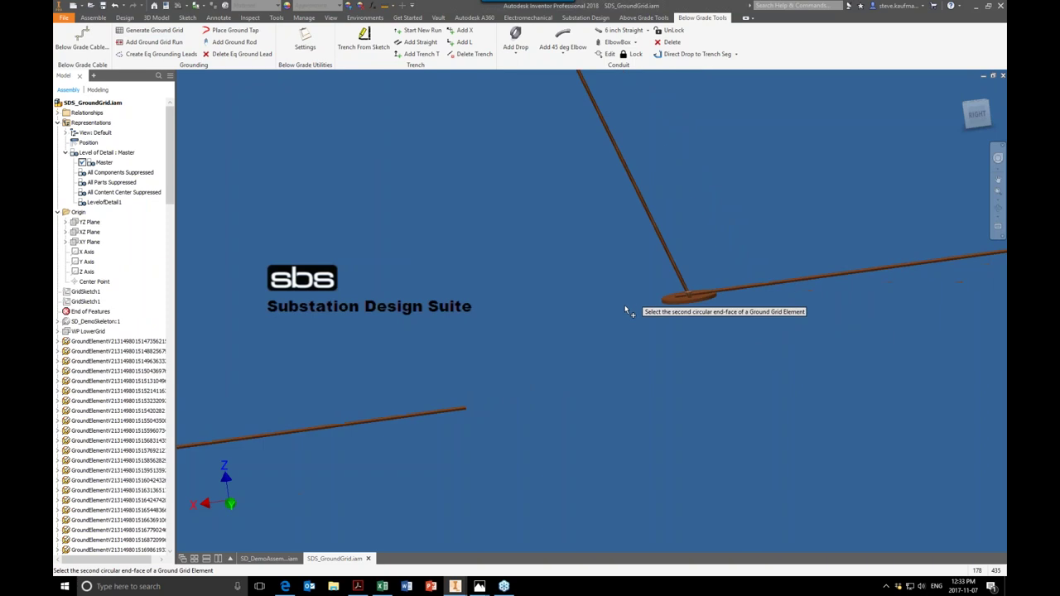
left_click(467, 410)
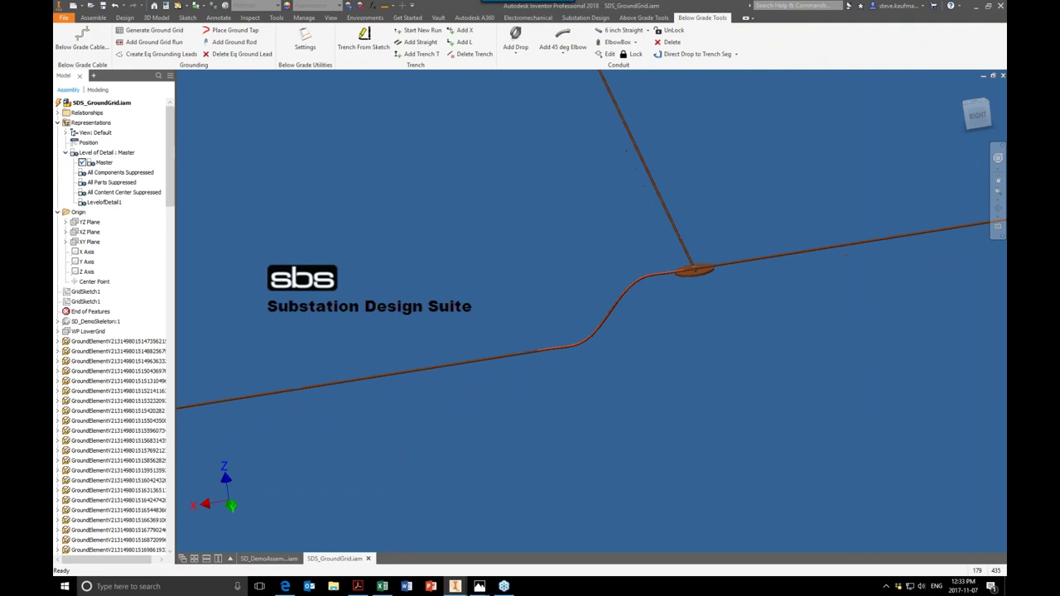
left_click(614, 305)
scroll(660, 388, "down", 5)
scroll(662, 393, "down", 5)
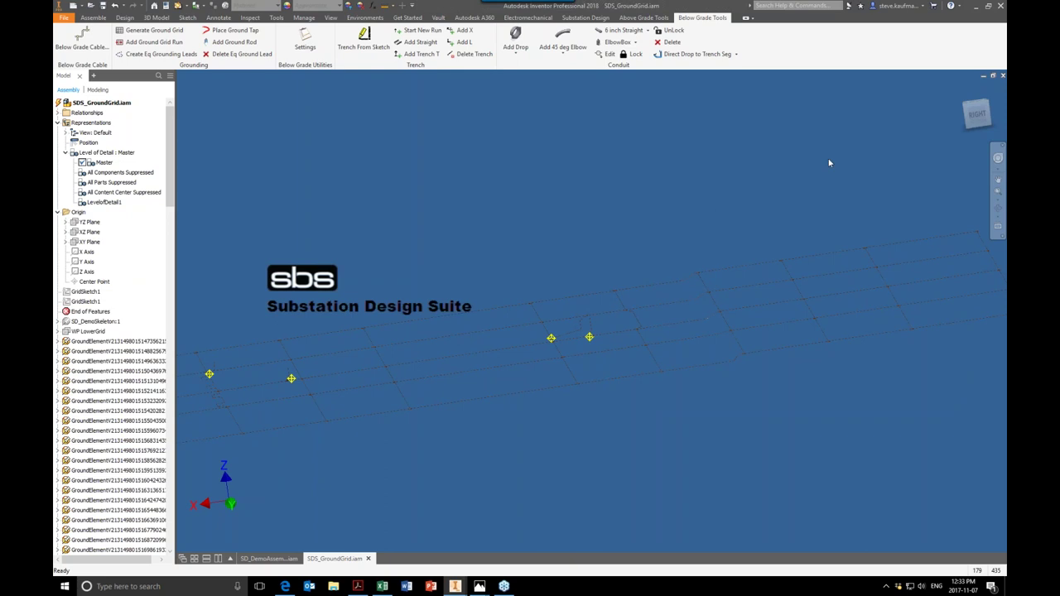
Step: Close SDS_GroundGrid.iam, saving its changes and accepting the file format migration, to return to SD_DemoAssembly.iam
left_click(1002, 76)
left_click(445, 313)
left_click(580, 249)
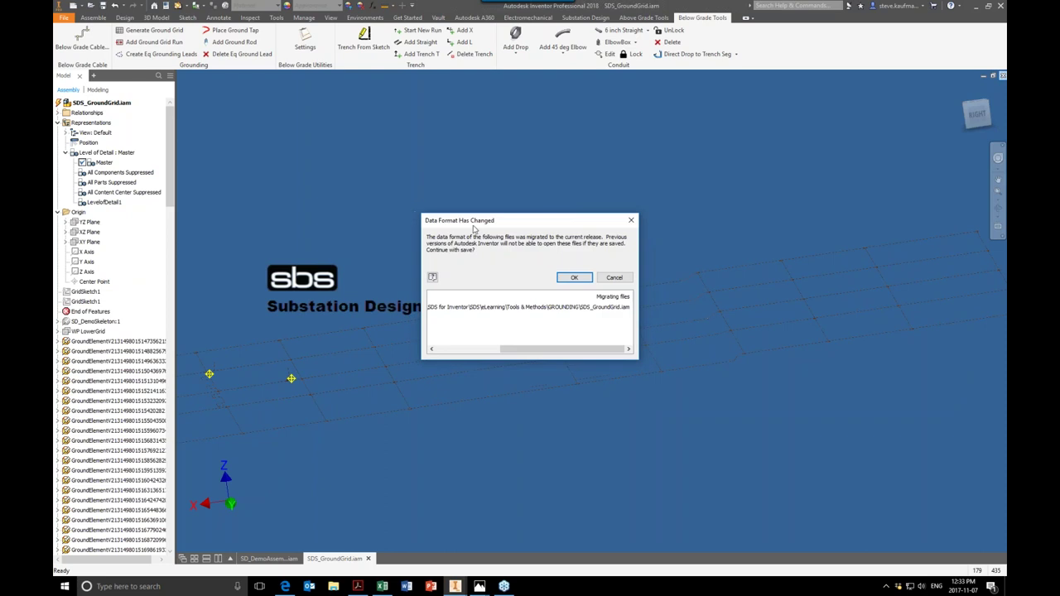
left_click(572, 278)
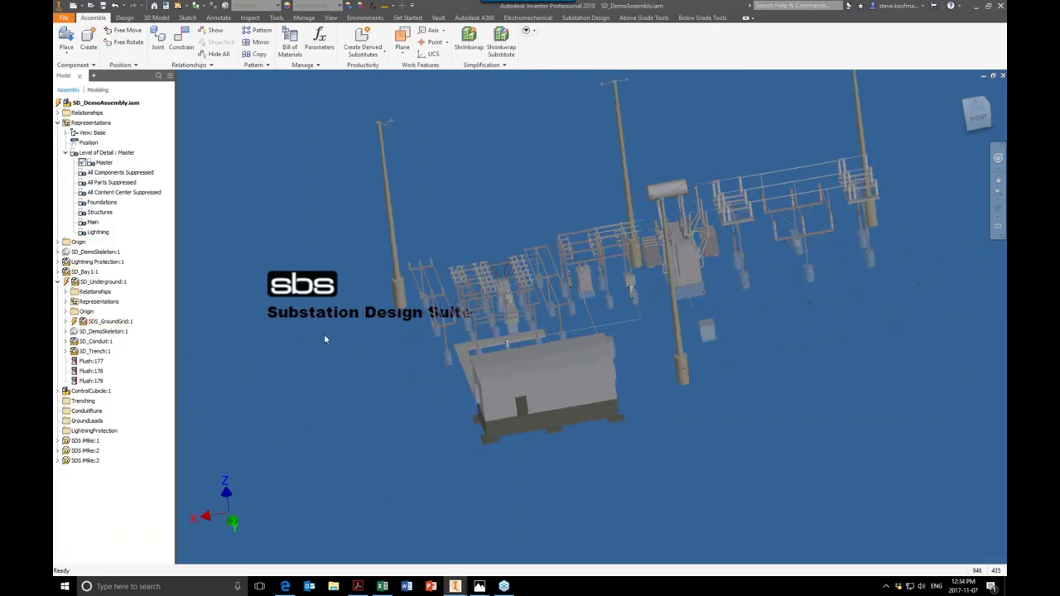
left_click(678, 18)
left_click(157, 54)
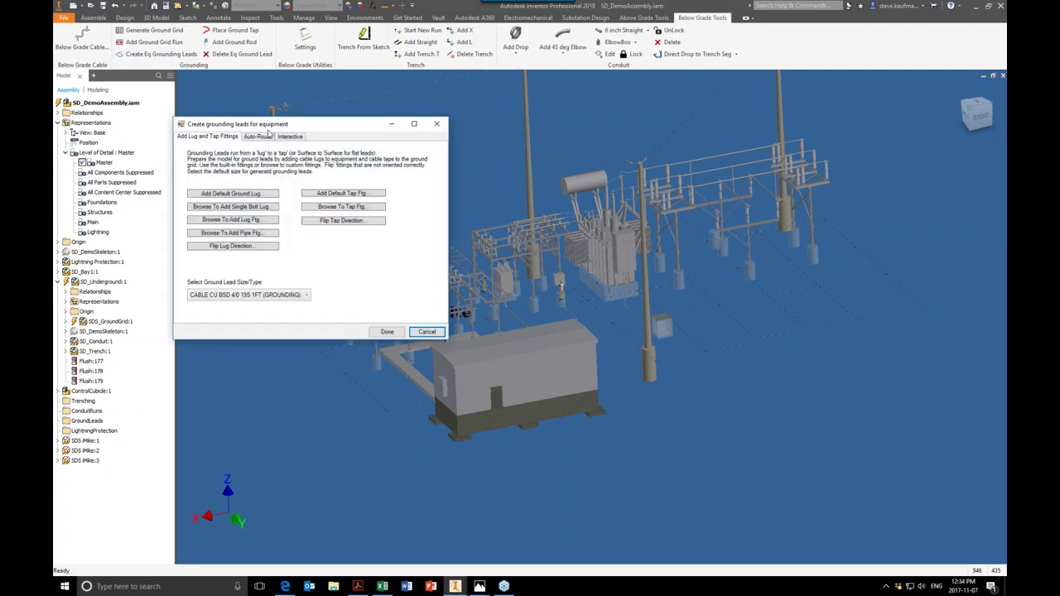
left_click(437, 123)
Step: Review the ground grid generator's construction options, grid depth below grade, and mold, thermo-shot and element location settings
left_click(149, 30)
left_click(230, 152)
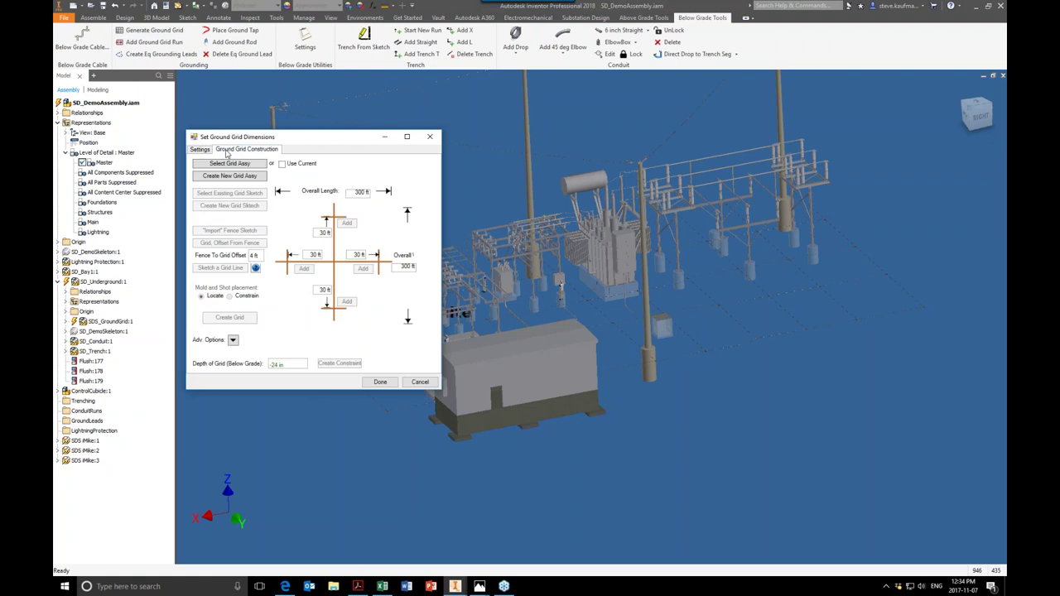
left_click(199, 149)
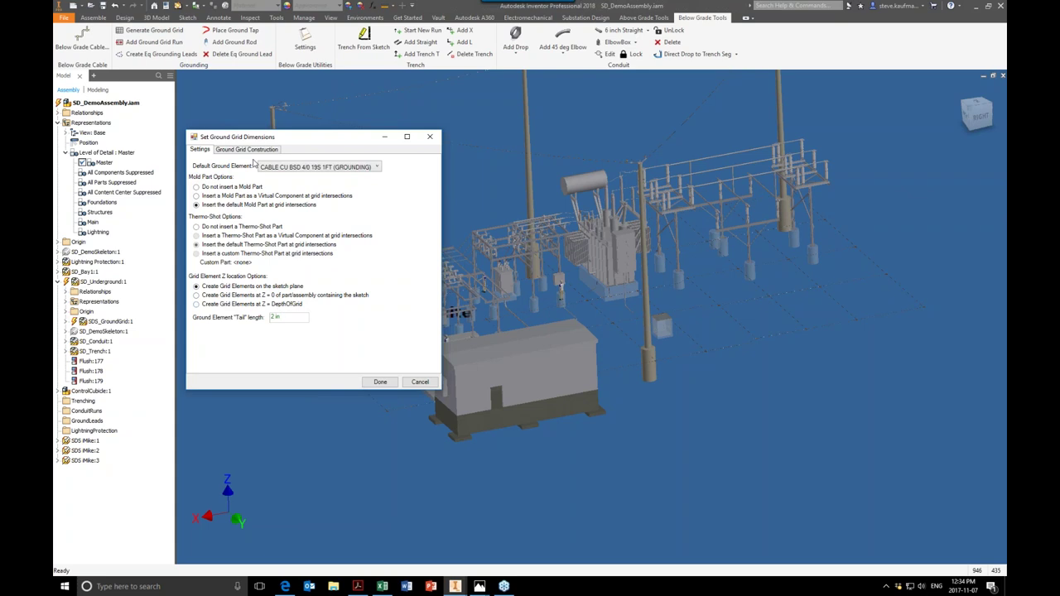
left_click(250, 150)
left_click_drag(287, 365, 269, 365)
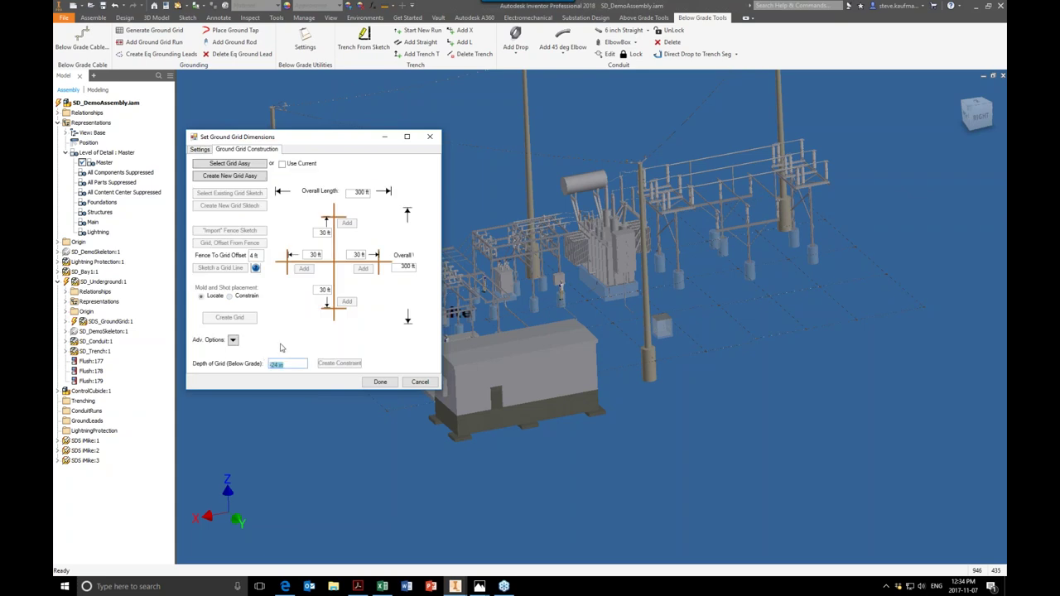
left_click(203, 150)
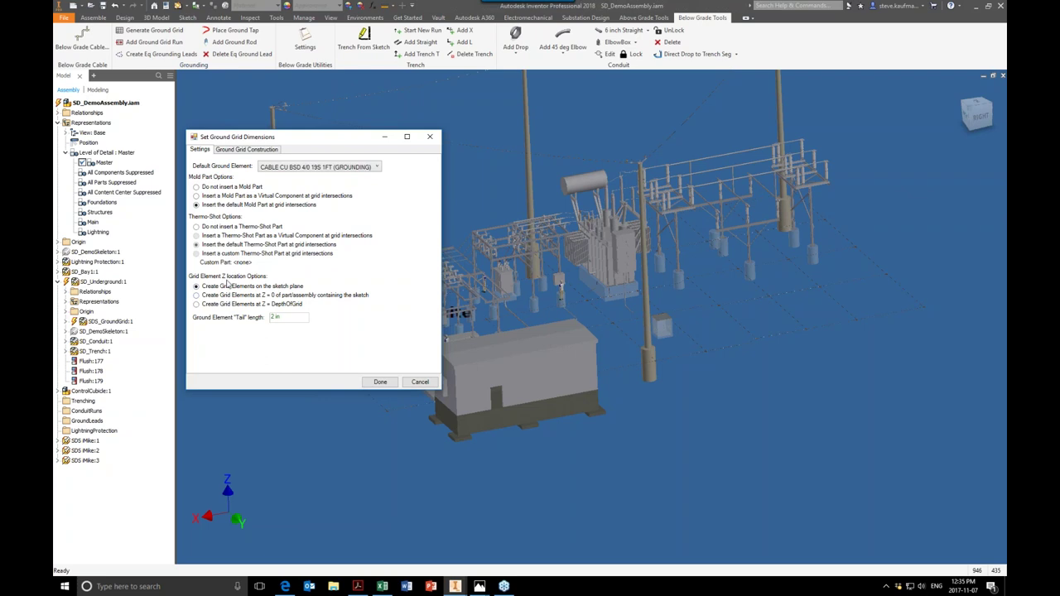
left_click(380, 383)
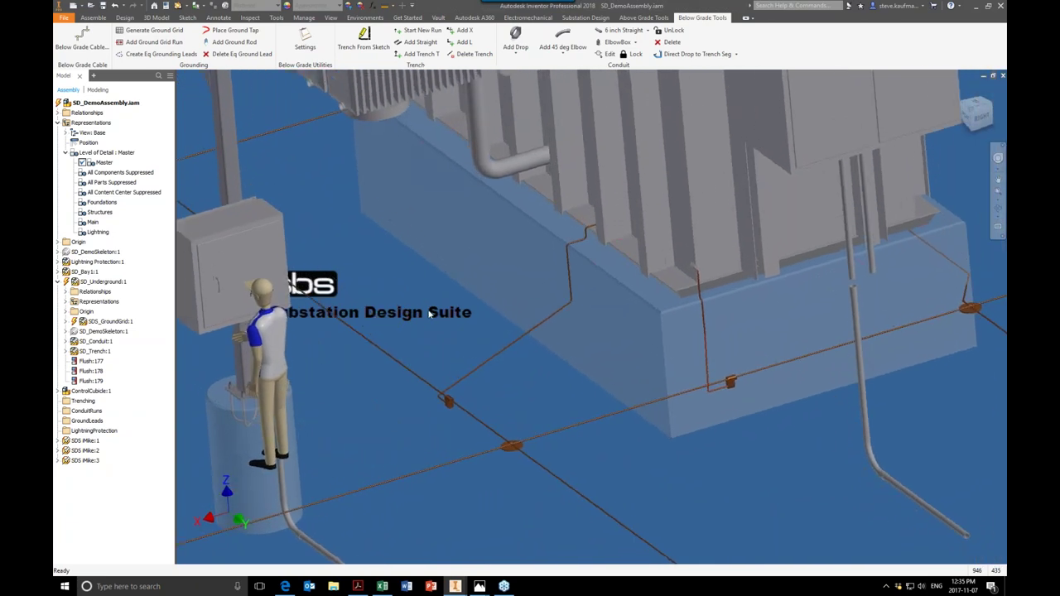
Step: Auto-route a straight-segment ground lead from the lug at the transformer's corner to the grid tap, assigning the transformer as grounded equipment
left_click(154, 55)
left_click(156, 34)
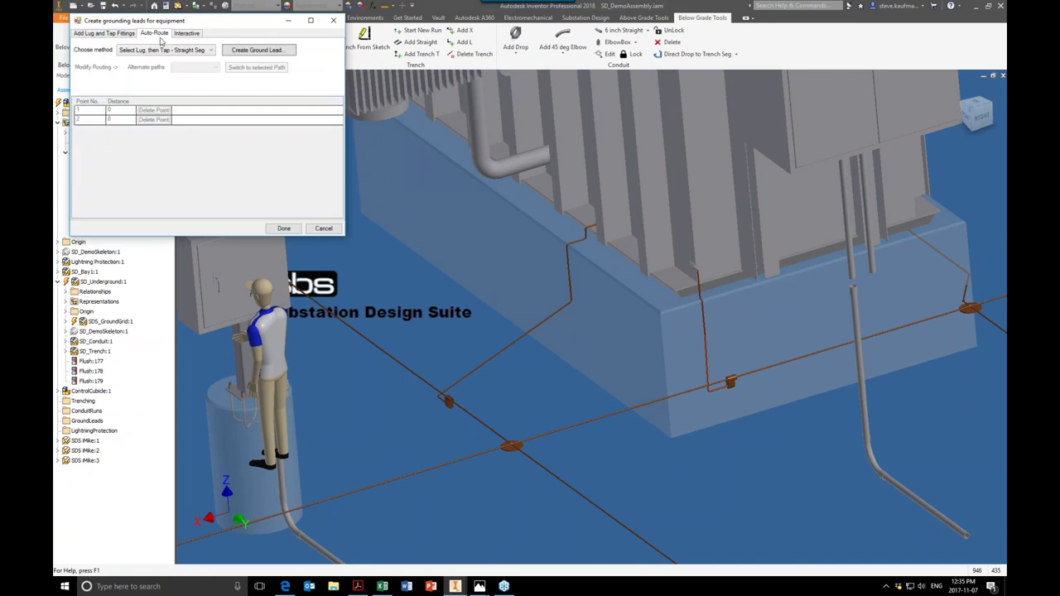
left_click(243, 51)
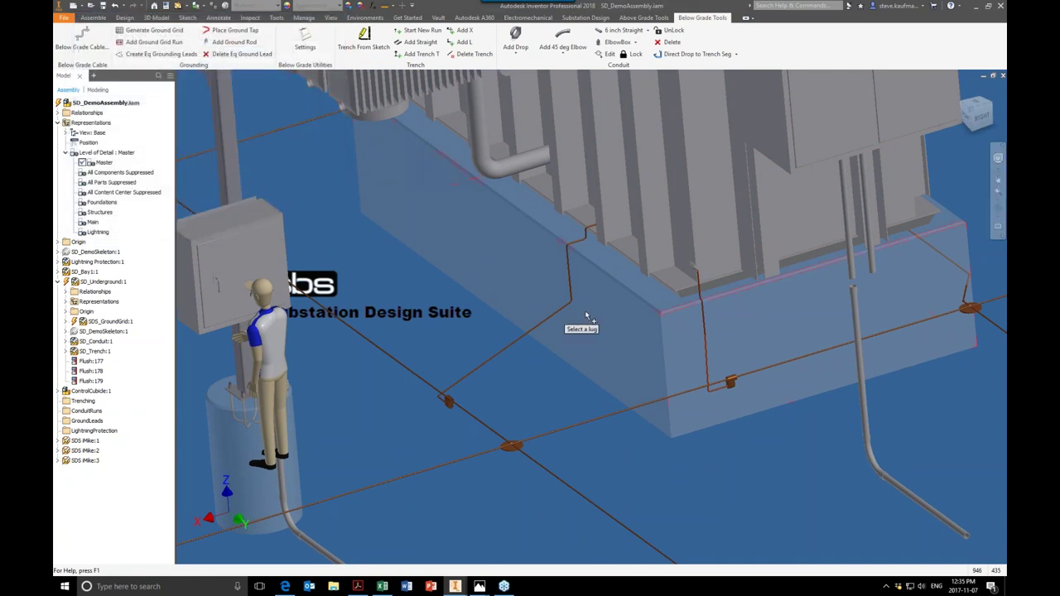
left_click(693, 271)
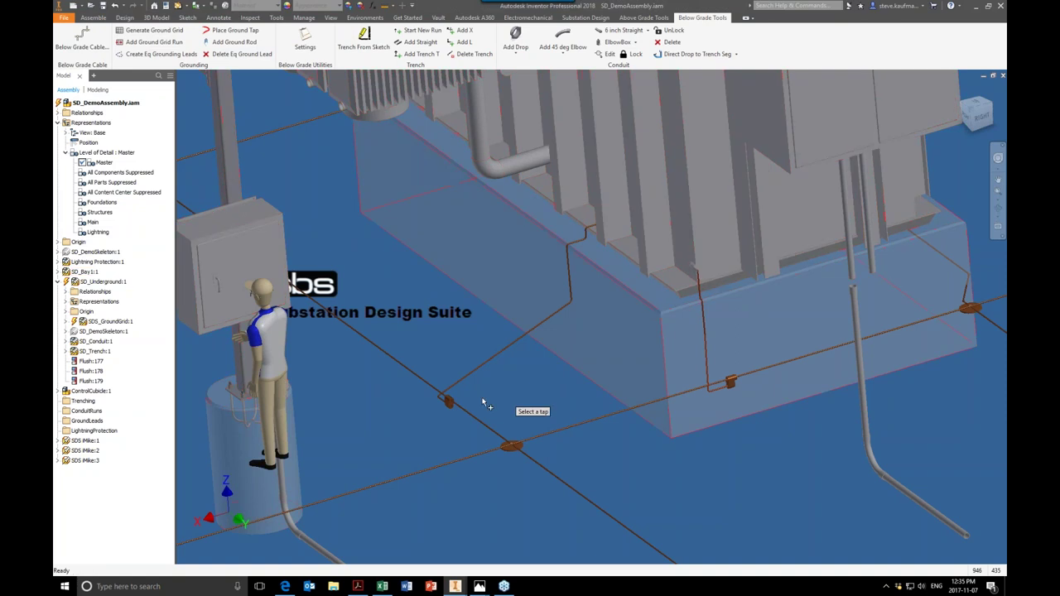
left_click(451, 409)
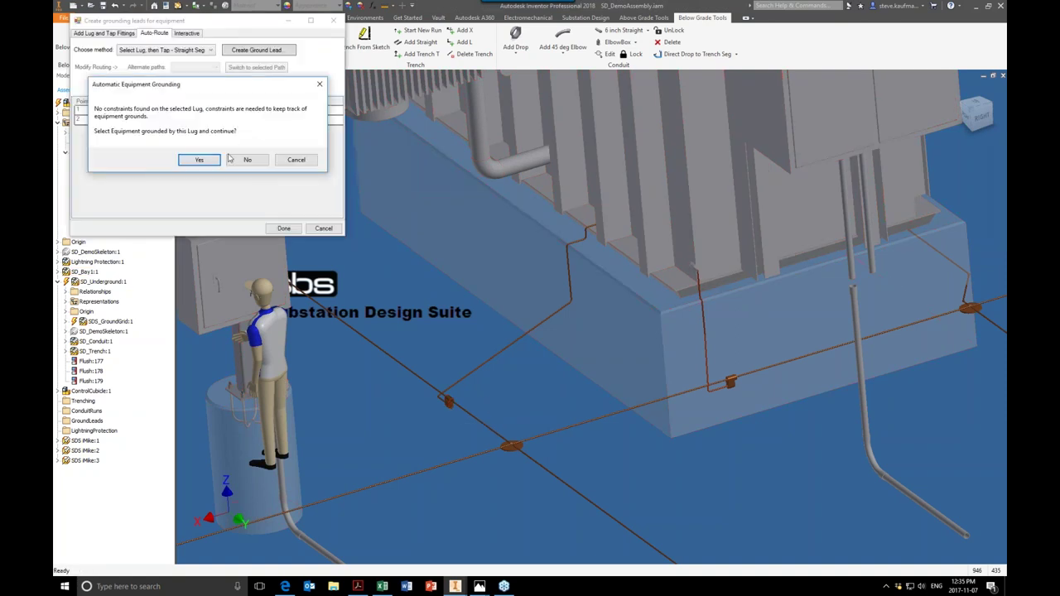
left_click(201, 158)
left_click(692, 274)
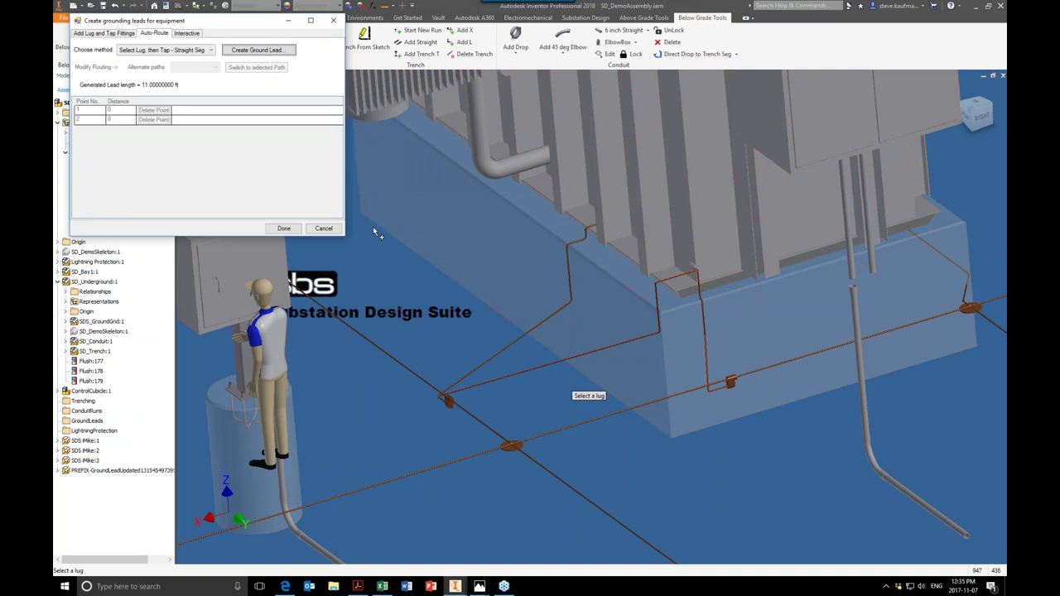
scroll(437, 359, "up", 1)
left_click(554, 361)
scroll(553, 362, "down", 1)
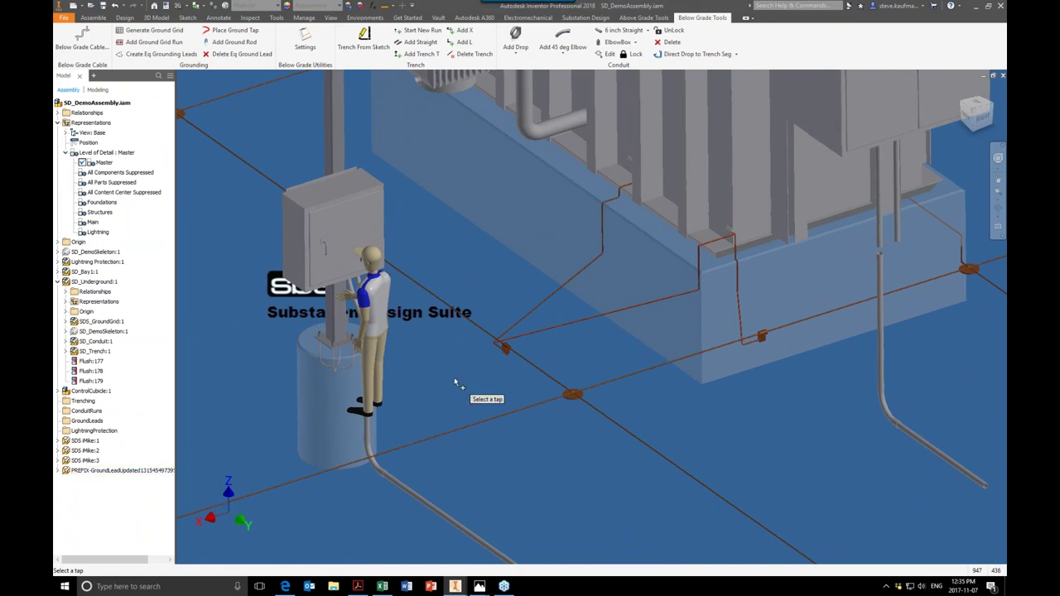
scroll(454, 376, "up", 2)
scroll(454, 379, "up", 3)
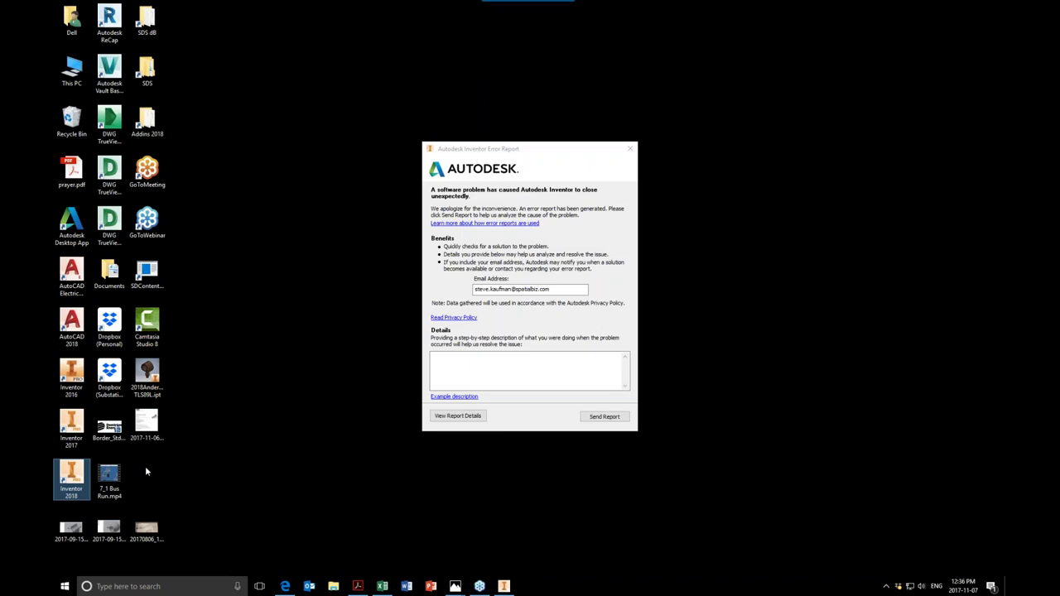
Step: Submit the Autodesk error report and restart Inventor 2018
left_click(602, 417)
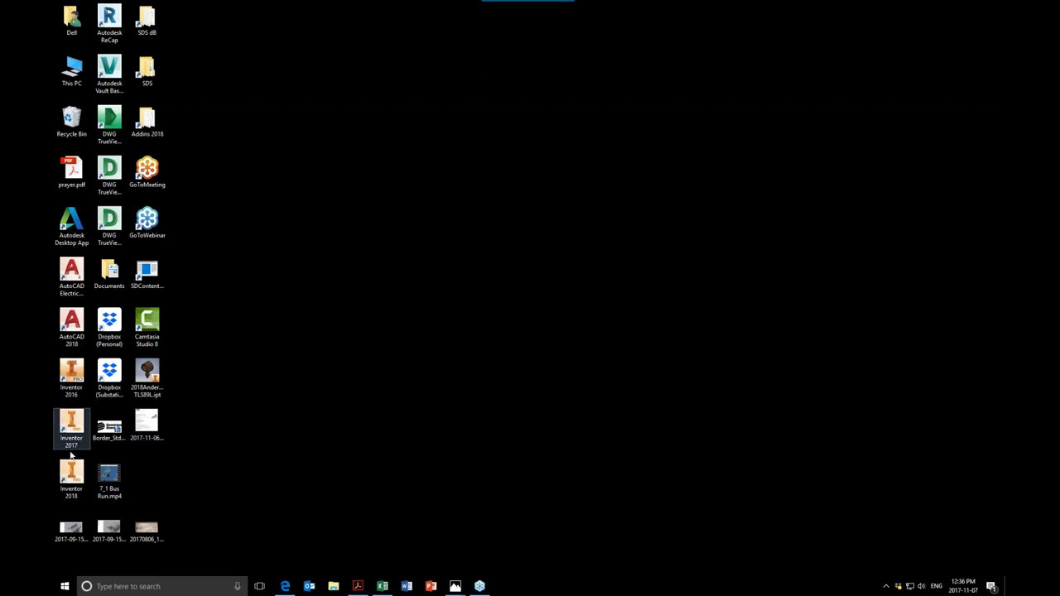
double_click(71, 476)
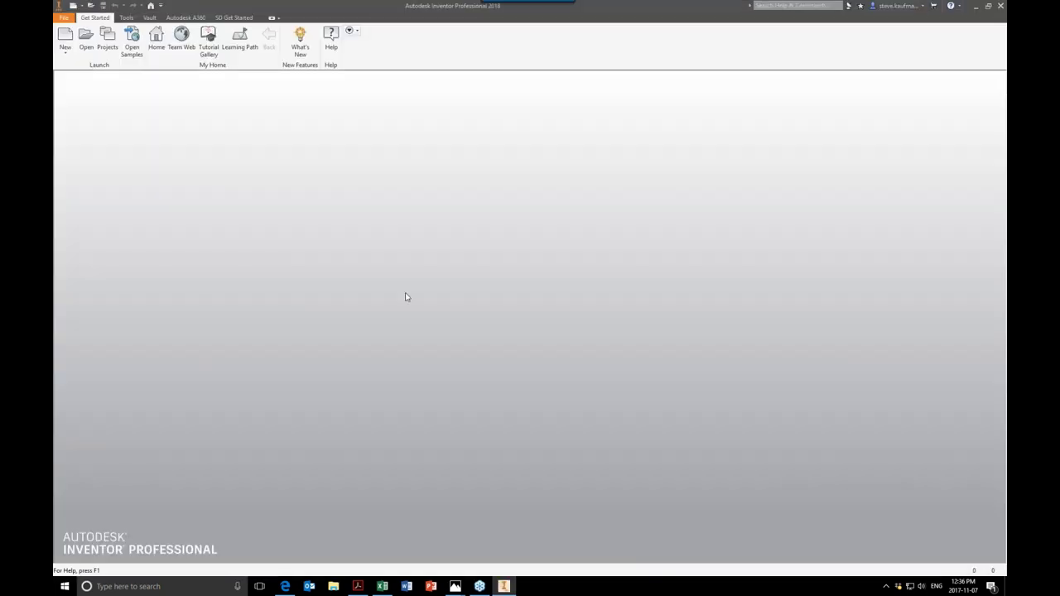
Step: Open SD_DemoAssembly.iam from the GENERAL ARRANGEMENT folder and accept the assembly update
left_click(90, 45)
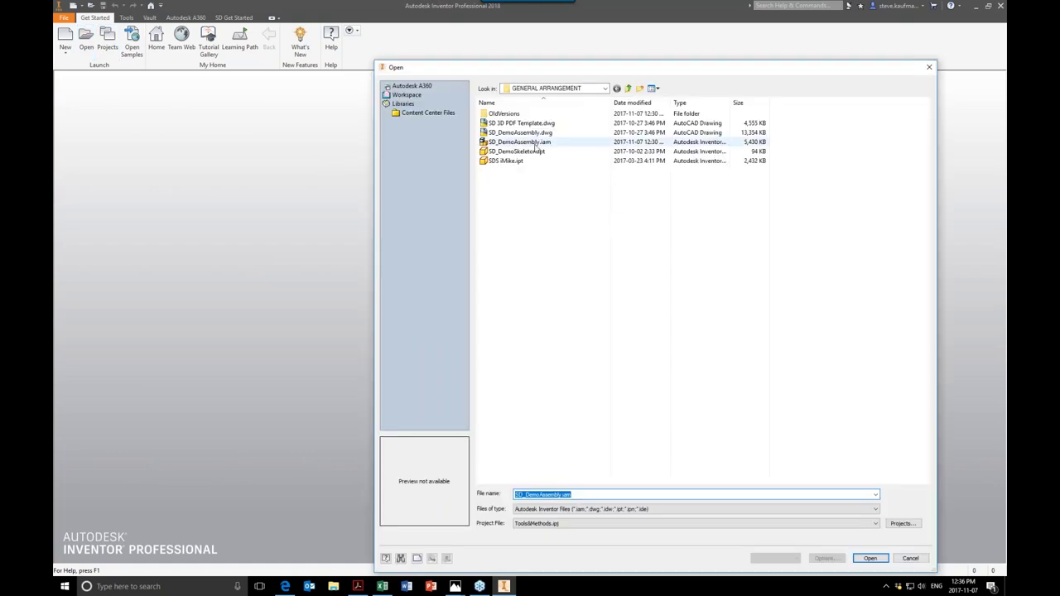
left_click(536, 144)
left_click(870, 558)
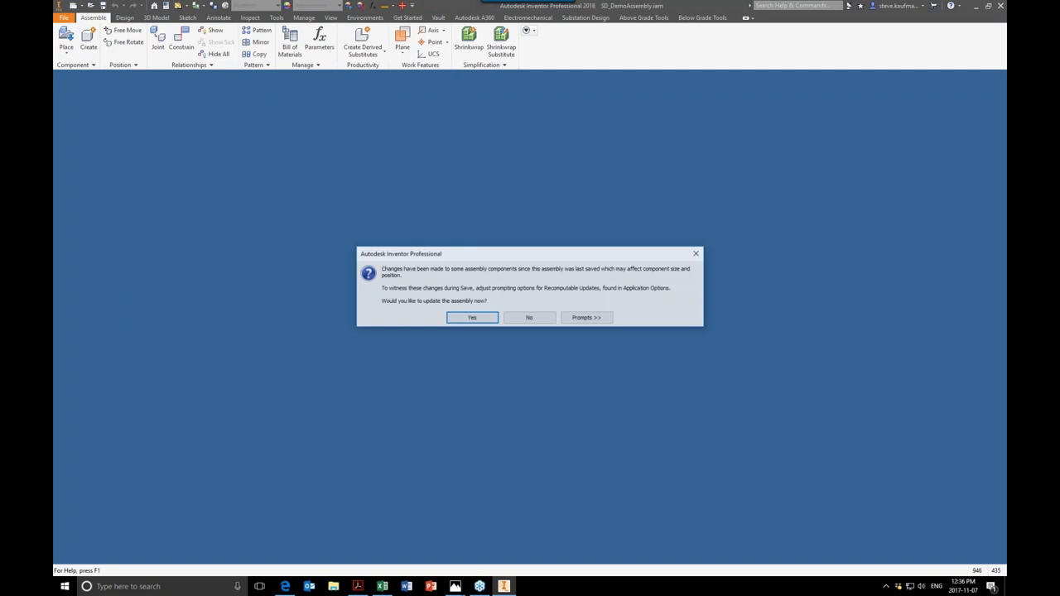
left_click(469, 318)
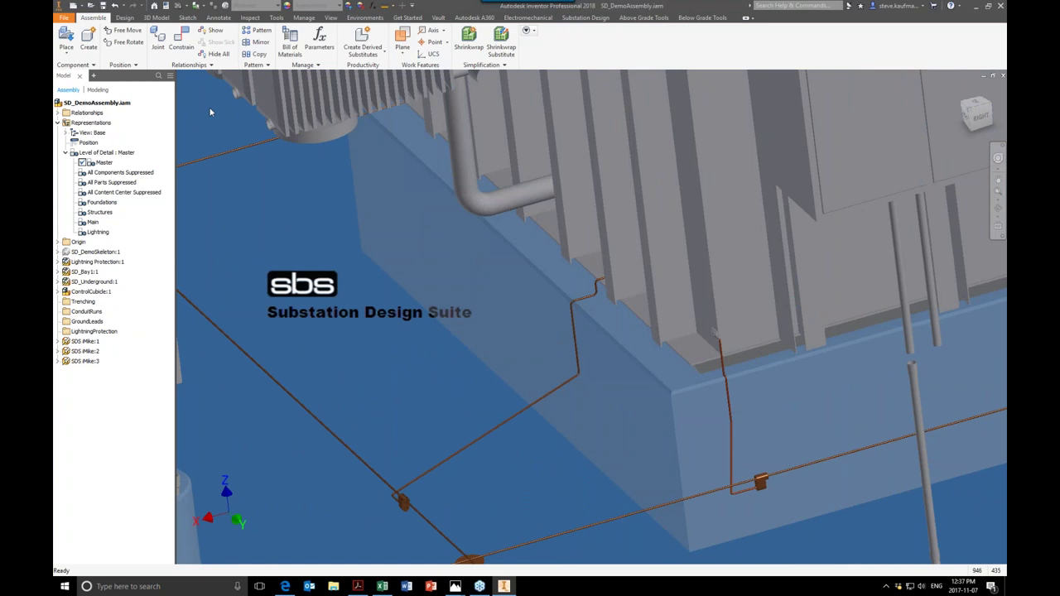
Step: Recreate the equipment ground lead from the transformer corner lug to the grid tap using the Select Lug, then Tap straight-segment method
left_click(701, 18)
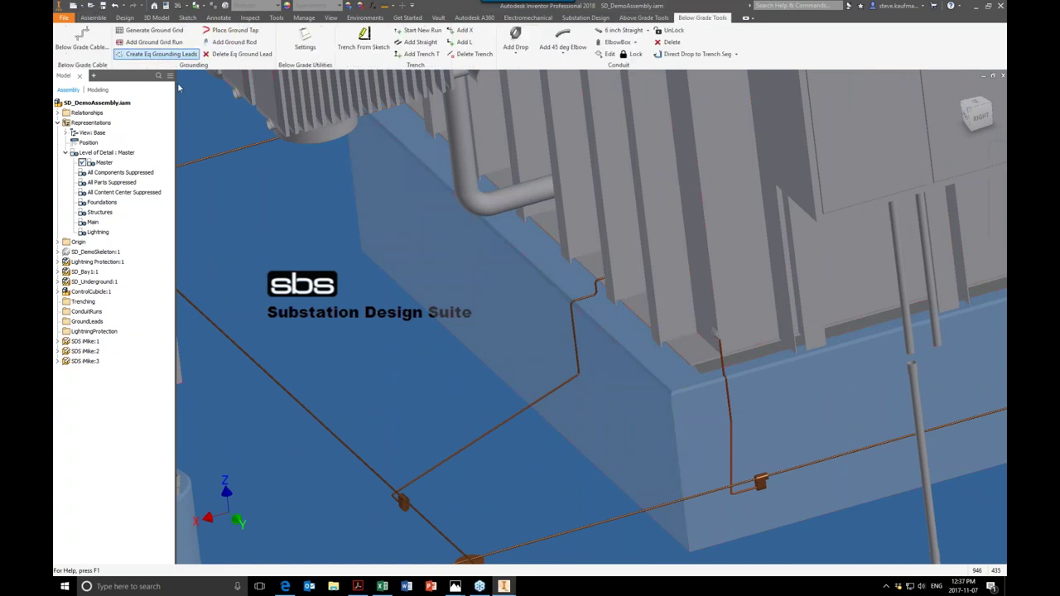
left_click(256, 125)
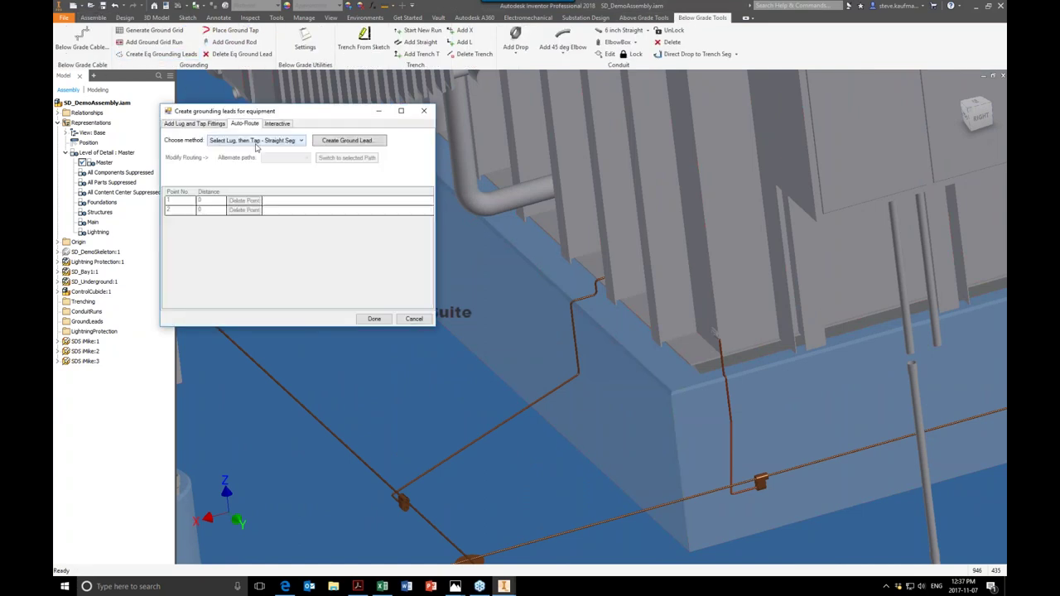
left_click(345, 141)
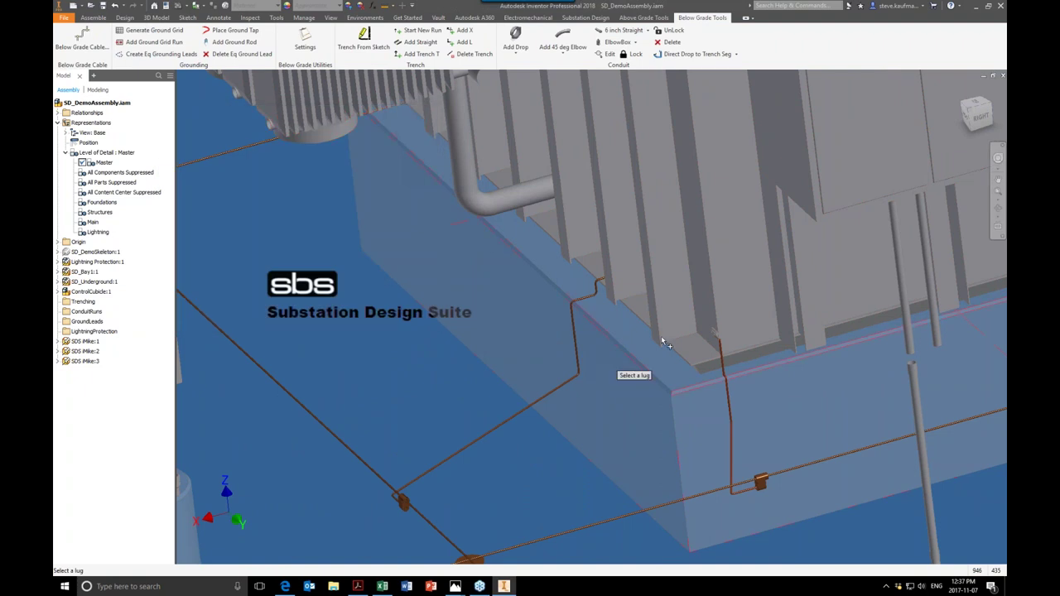
left_click(713, 340)
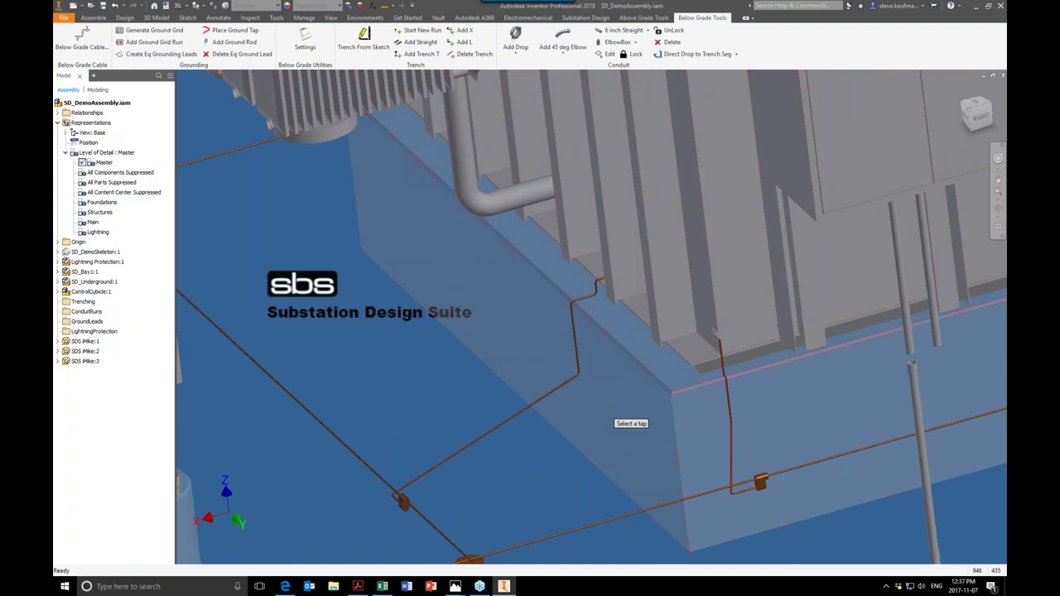
left_click(403, 502)
left_click(290, 252)
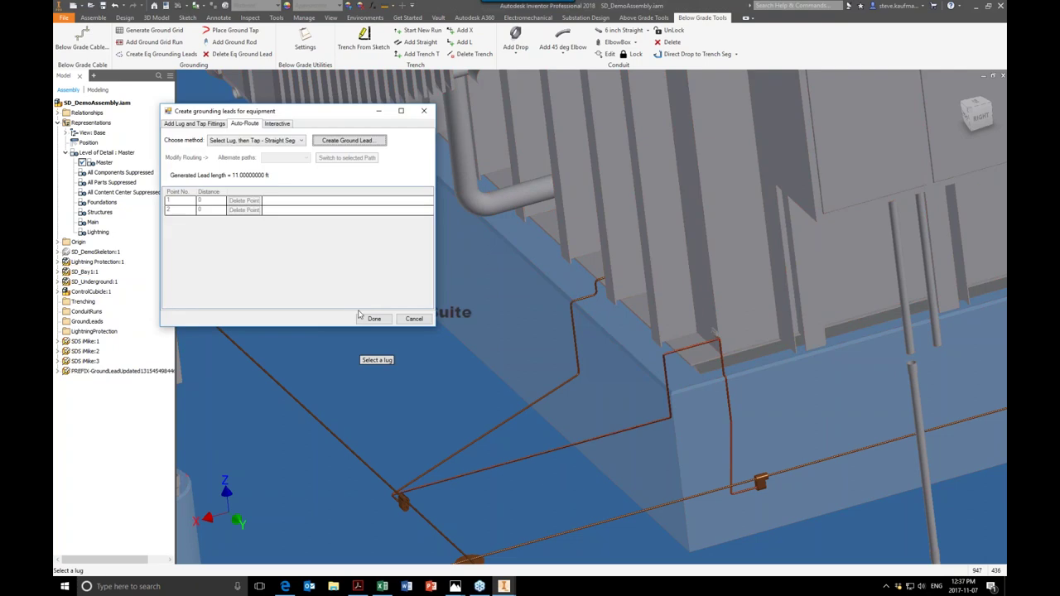
left_click(373, 319)
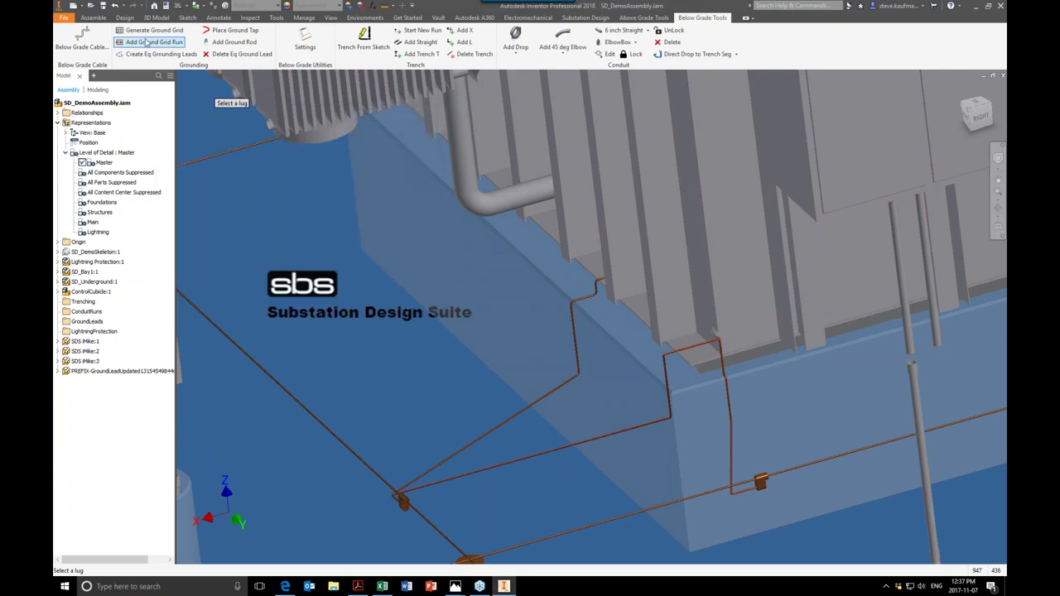
Step: Try to save SD_DemoAssembly.iam with its dependent files, and close the error report without sending it
left_click(114, 6)
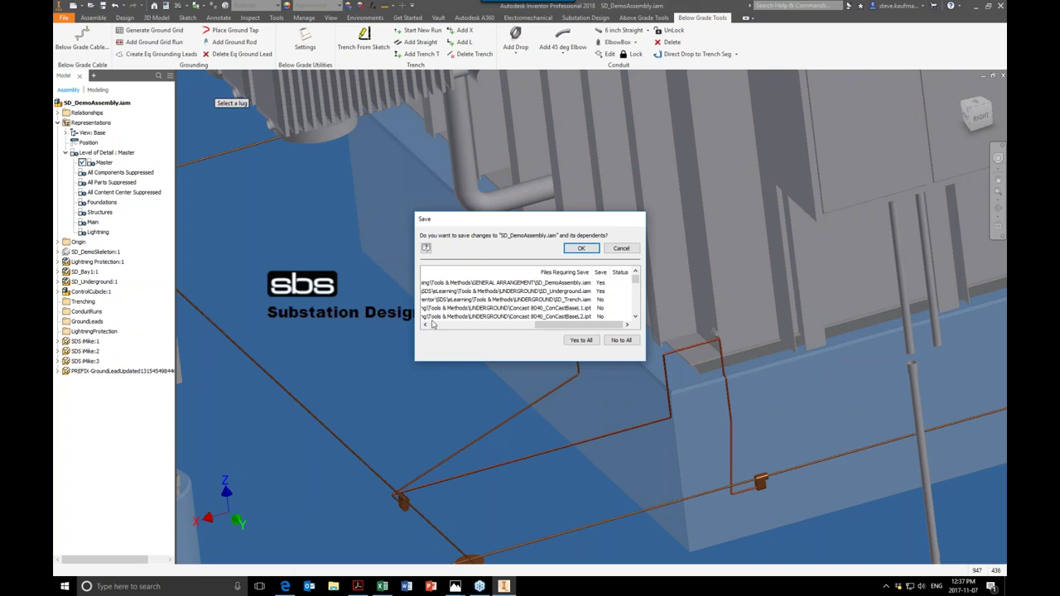
left_click(582, 249)
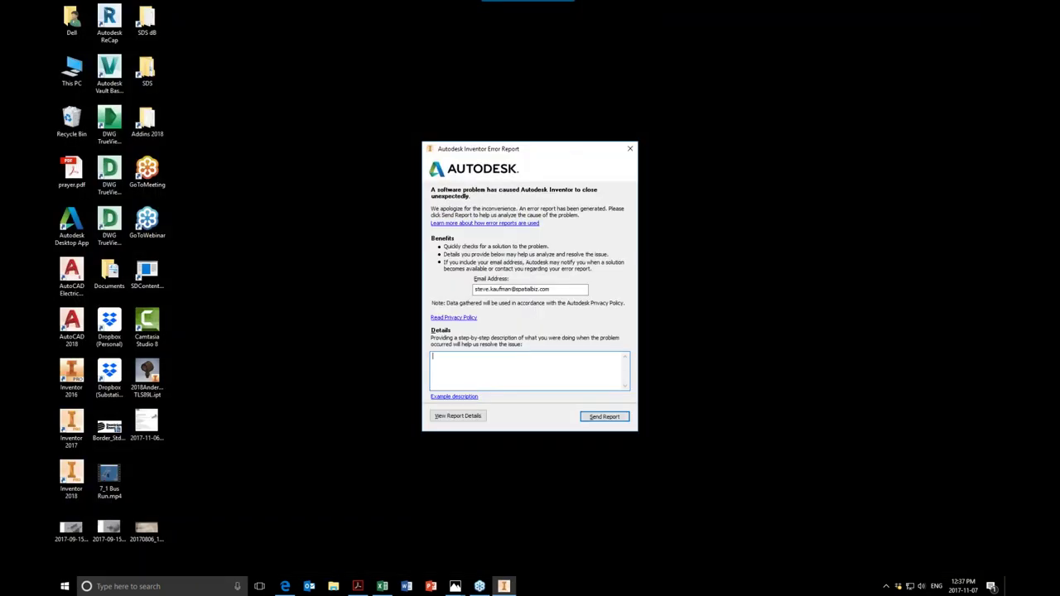
left_click(629, 148)
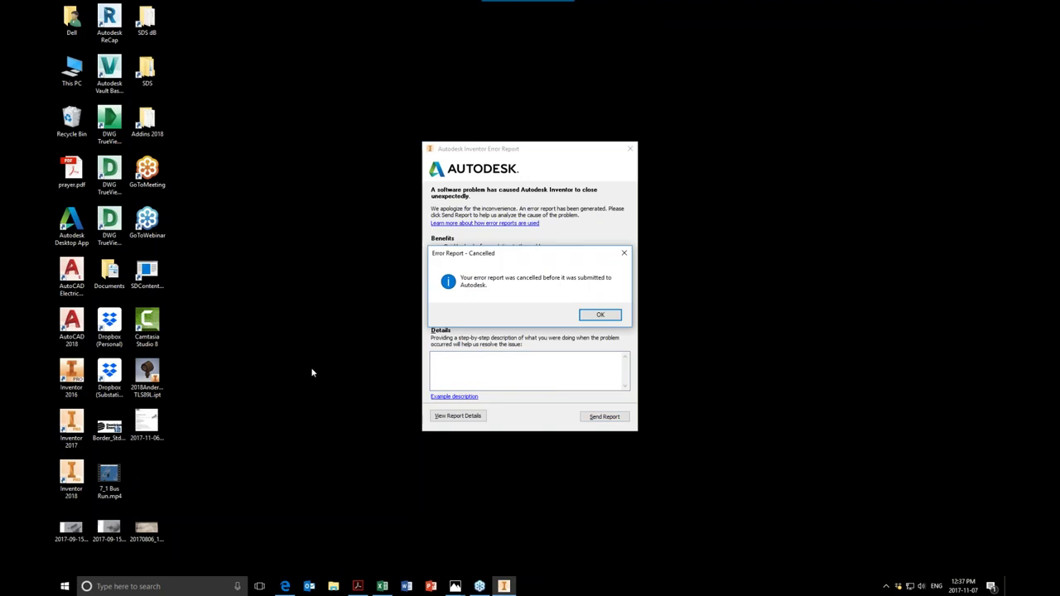
Step: Restart Inventor 2018 and reopen SD_DemoAssembly.iam from the GENERAL ARRANGEMENT folder
left_click(601, 315)
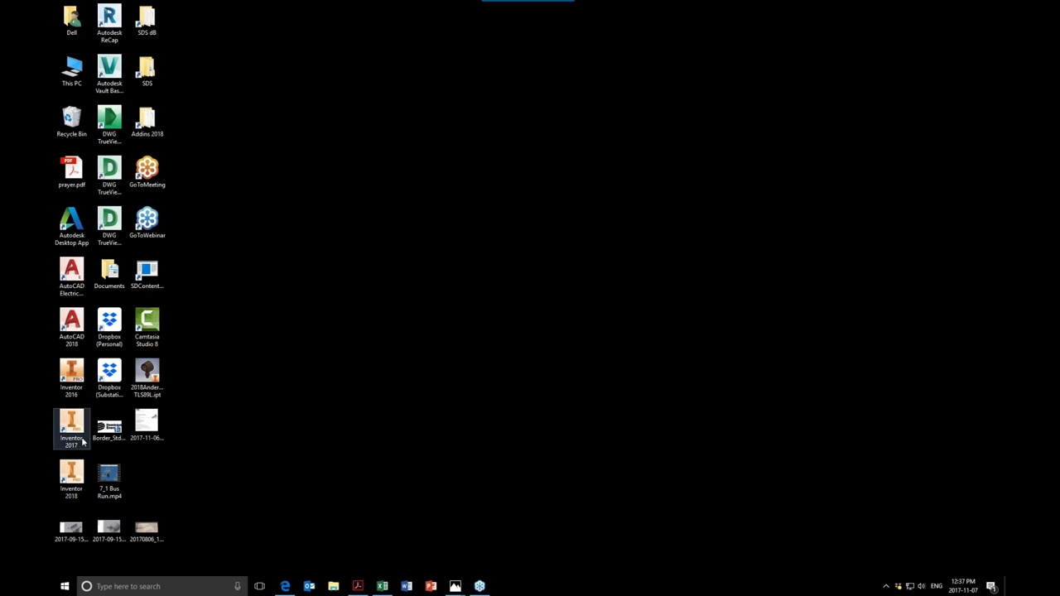
left_click(79, 472)
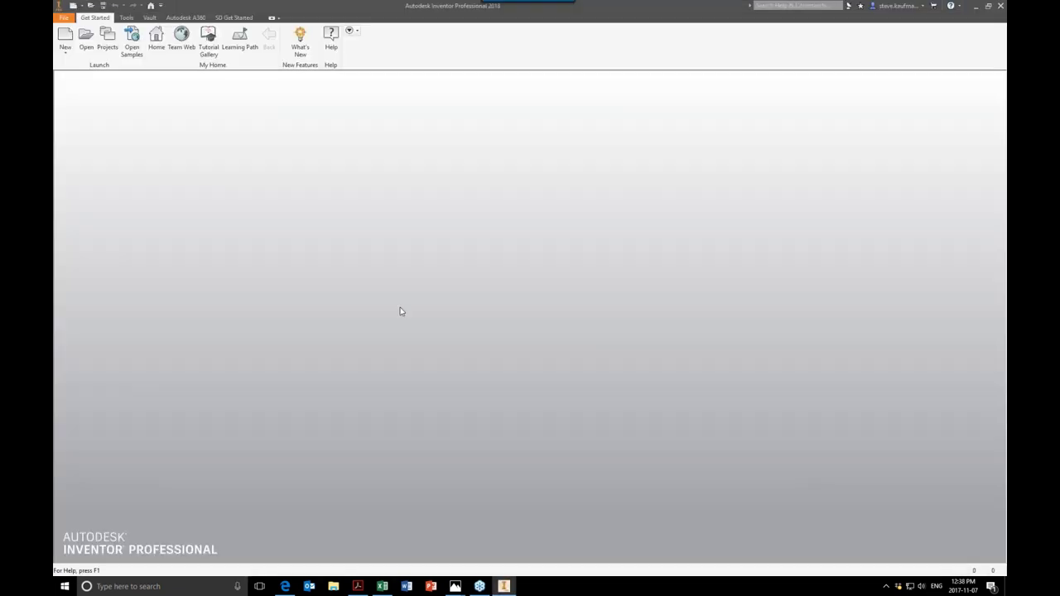
left_click(63, 17)
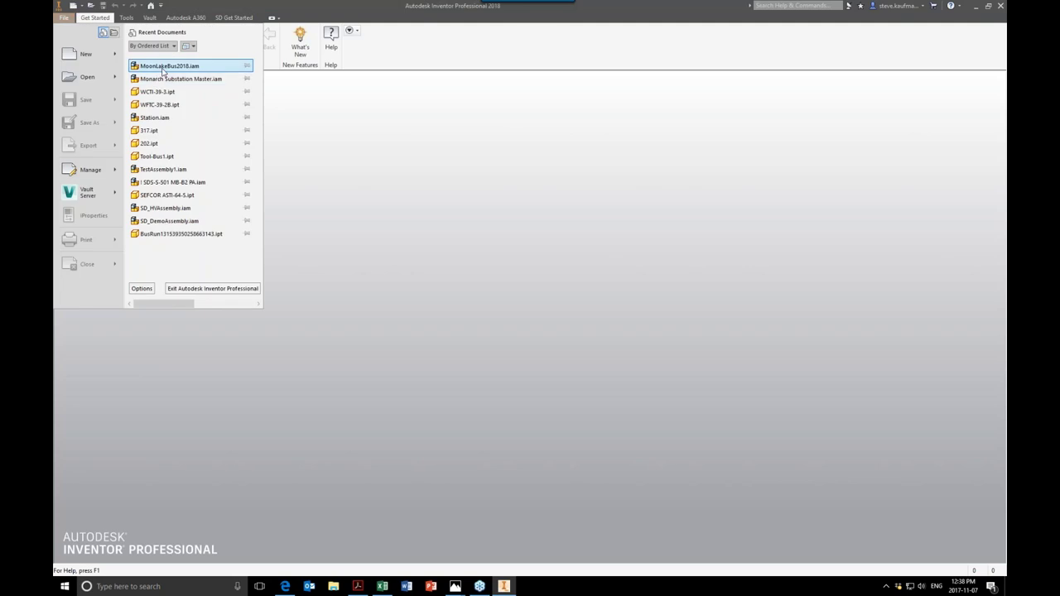
left_click(414, 158)
left_click(87, 40)
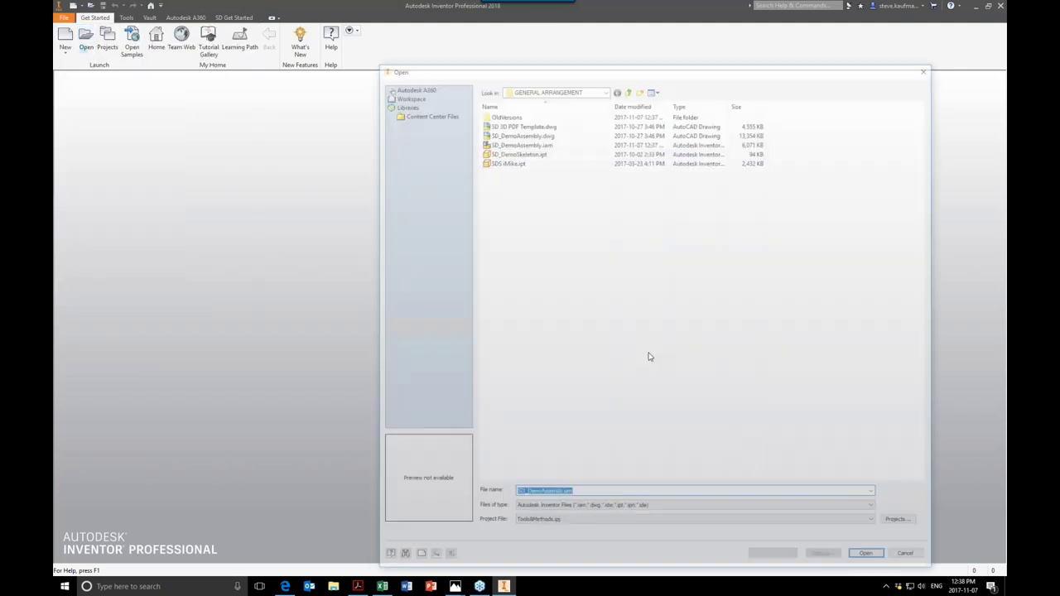
left_click(530, 141)
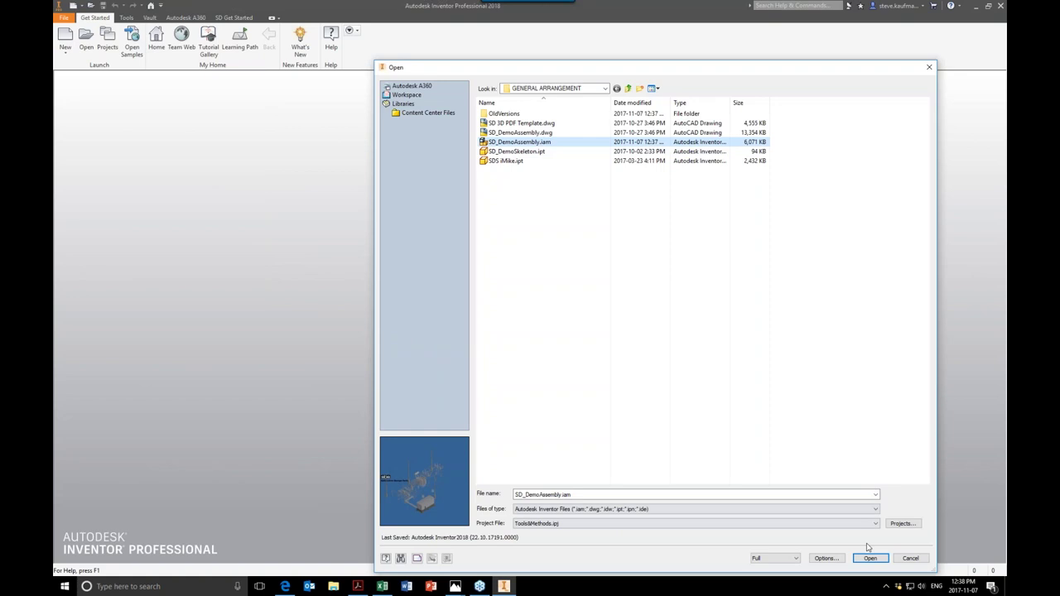
left_click(870, 556)
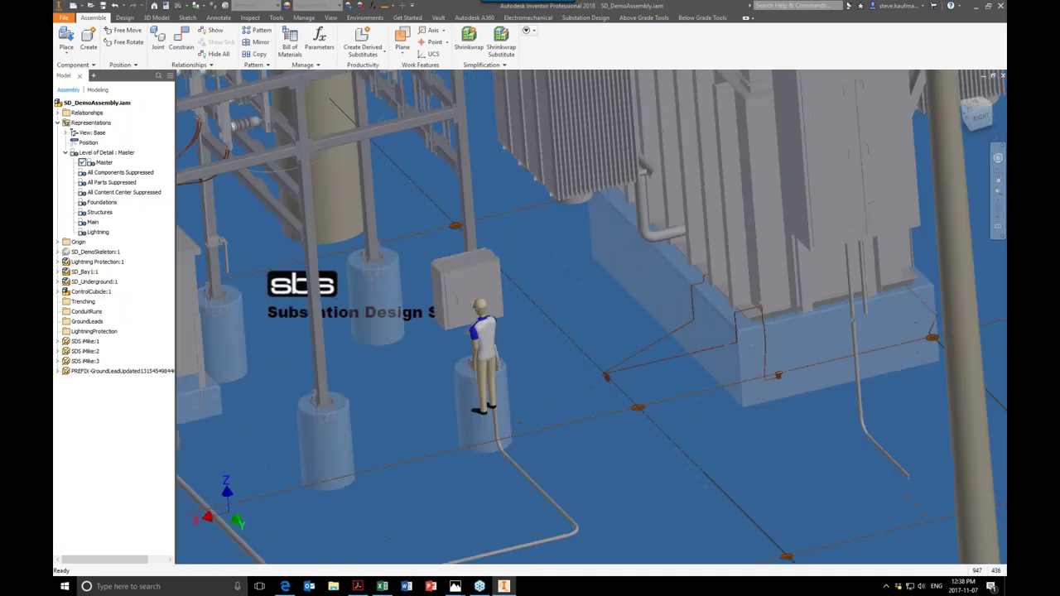
Step: Move the PREFIX-GroundLeadUpdated component from the top-level assembly into SDS_GroundGrid within the SD_Underground subassembly
left_click(116, 372)
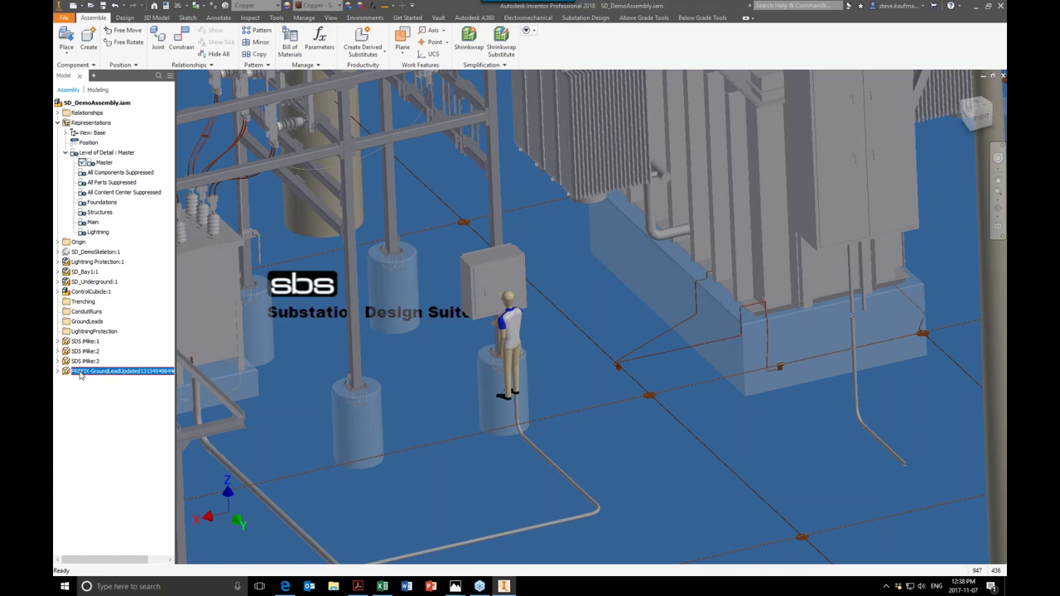
key("Return")
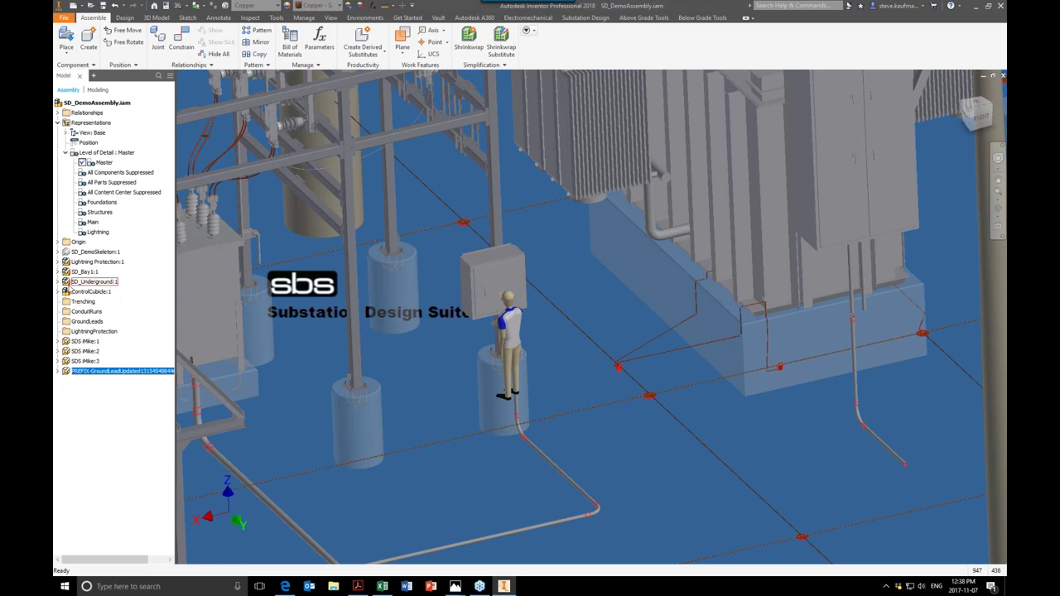
left_click(59, 283)
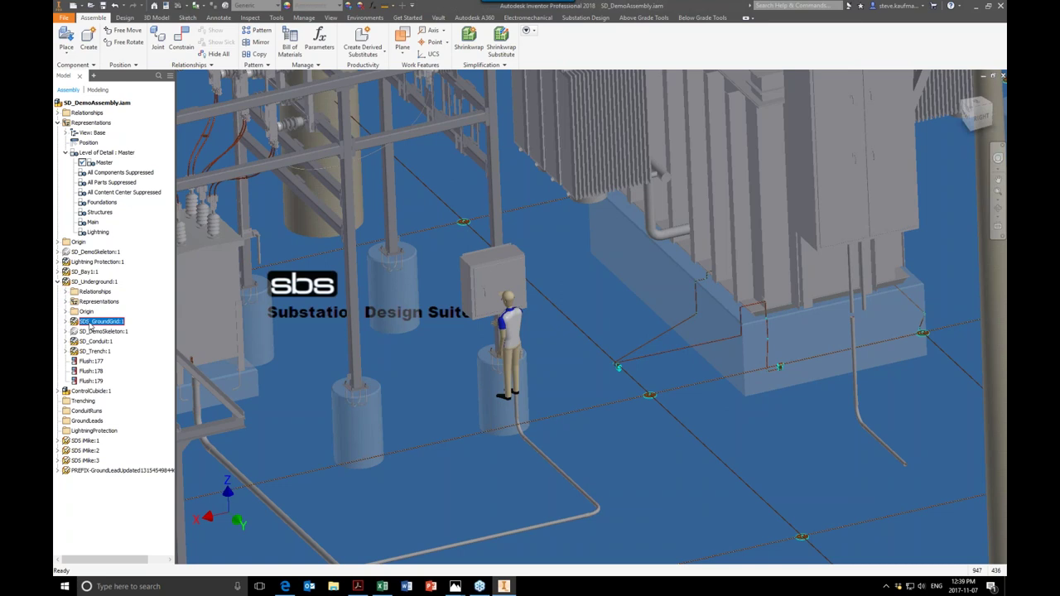
left_click(66, 322)
left_click_drag(169, 186, 163, 528)
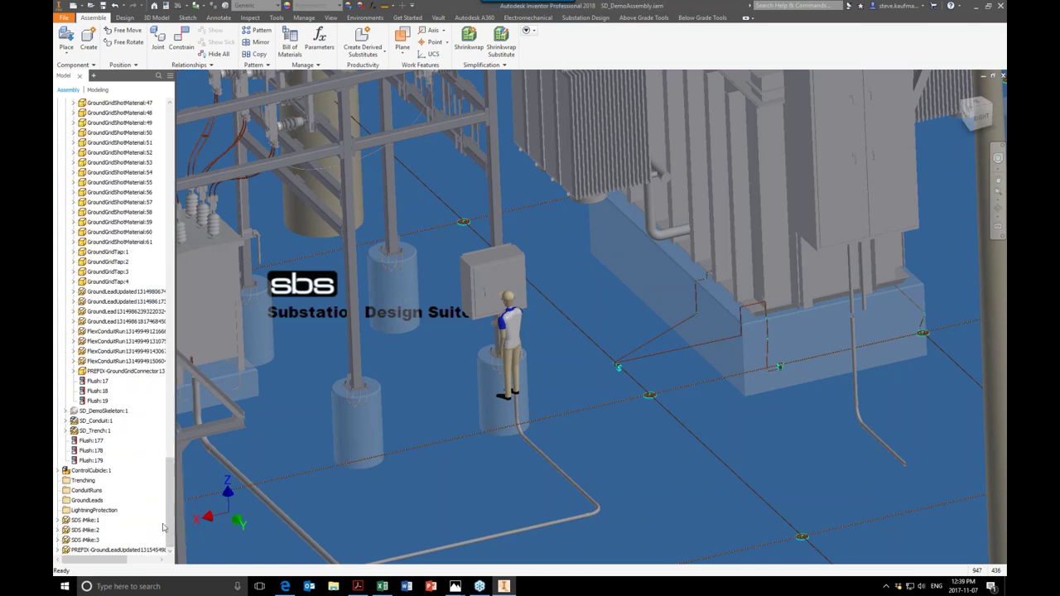
left_click(106, 550)
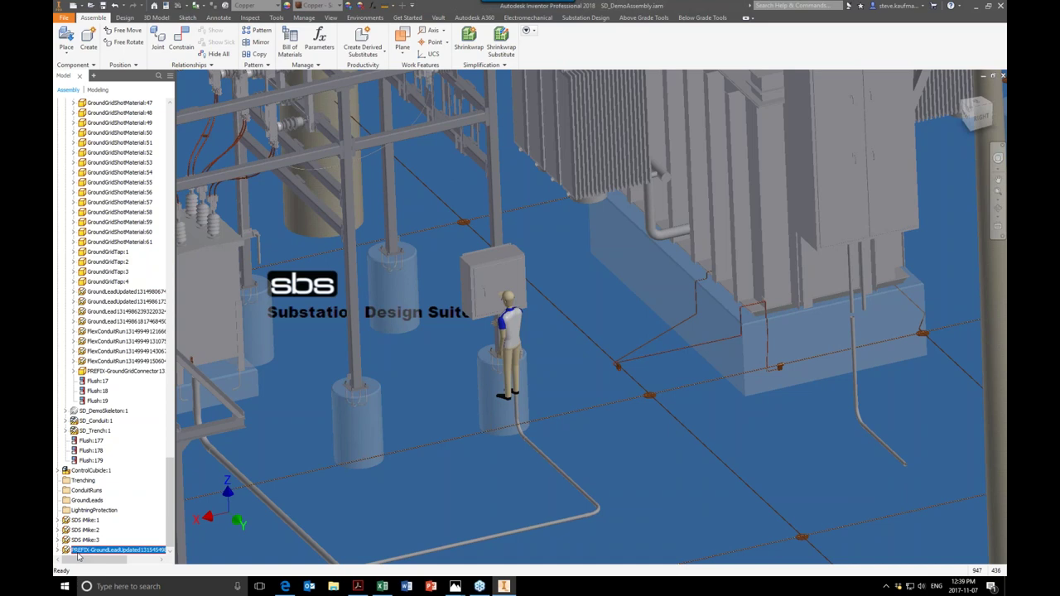
left_click_drag(76, 552, 118, 383)
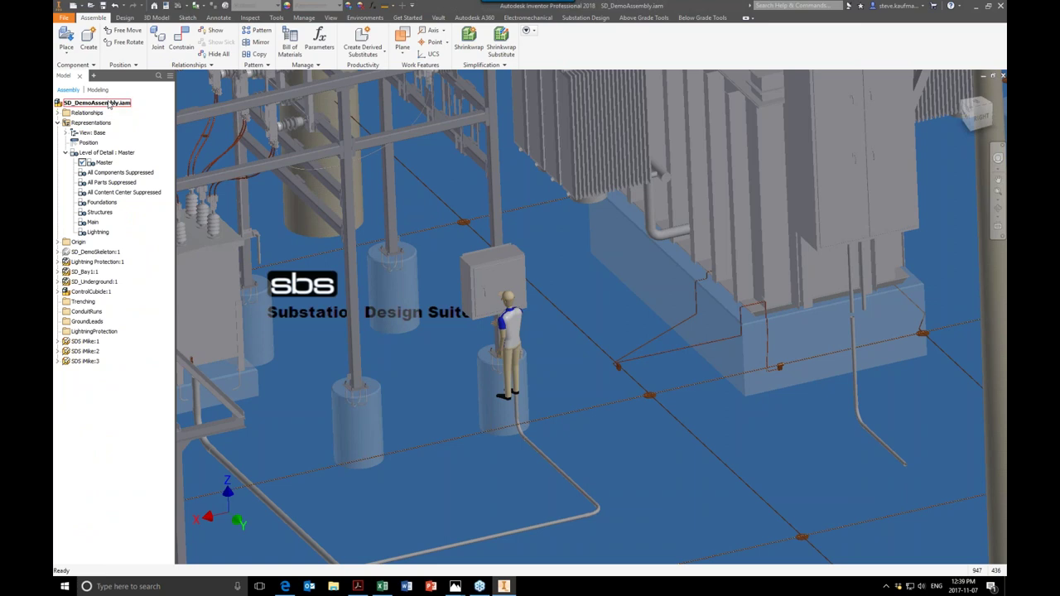
Step: Check the component list of SDS_GroundGrid under SD_Underground for the relocated ground lead
left_click(99, 282)
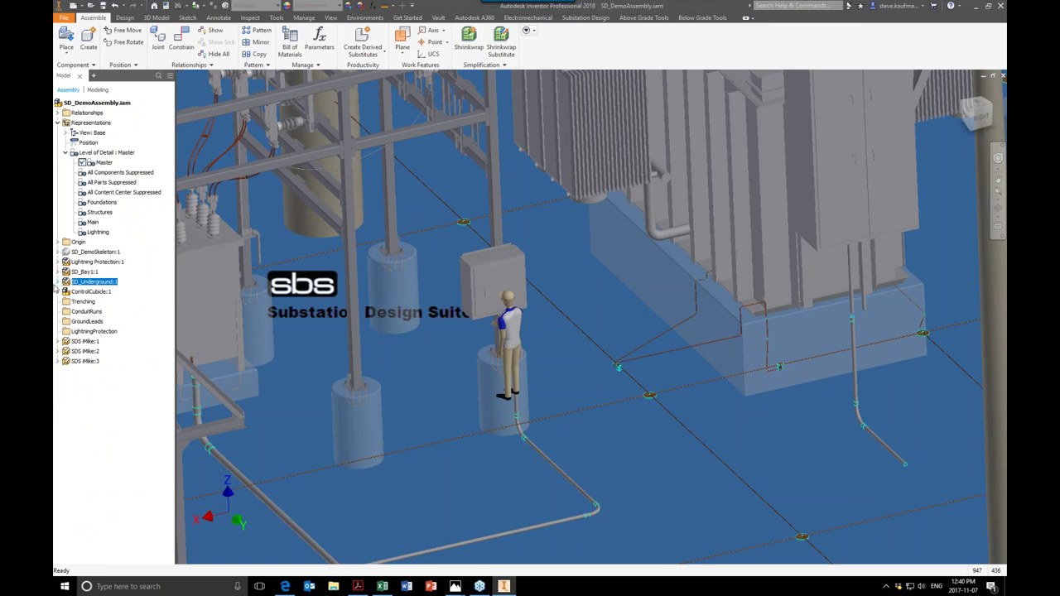
left_click(58, 281)
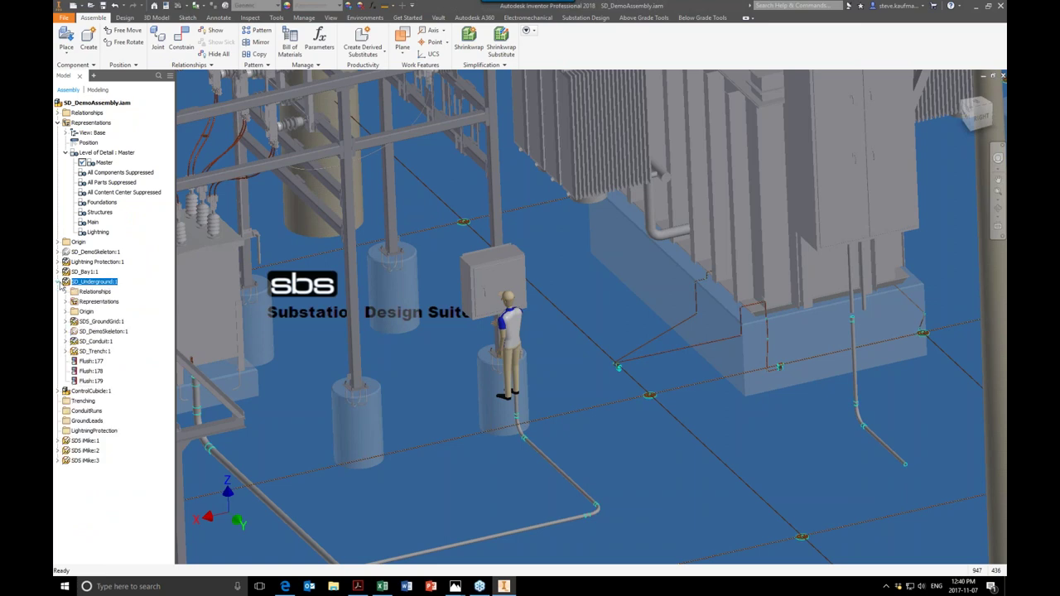
left_click(99, 322)
left_click(72, 321)
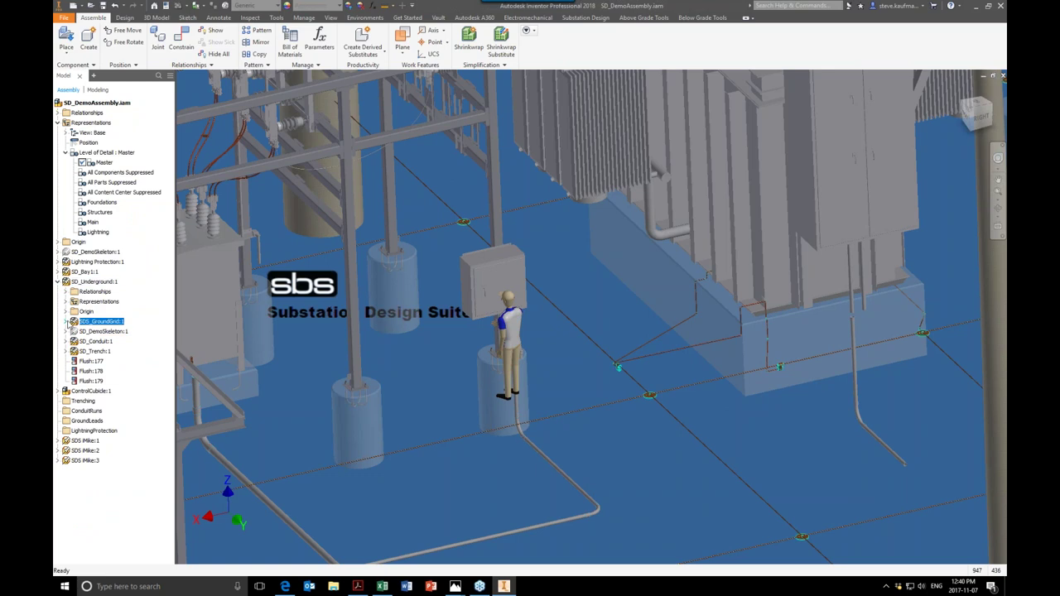
scroll(121, 439, "down", 5)
scroll(121, 439, "down", 15)
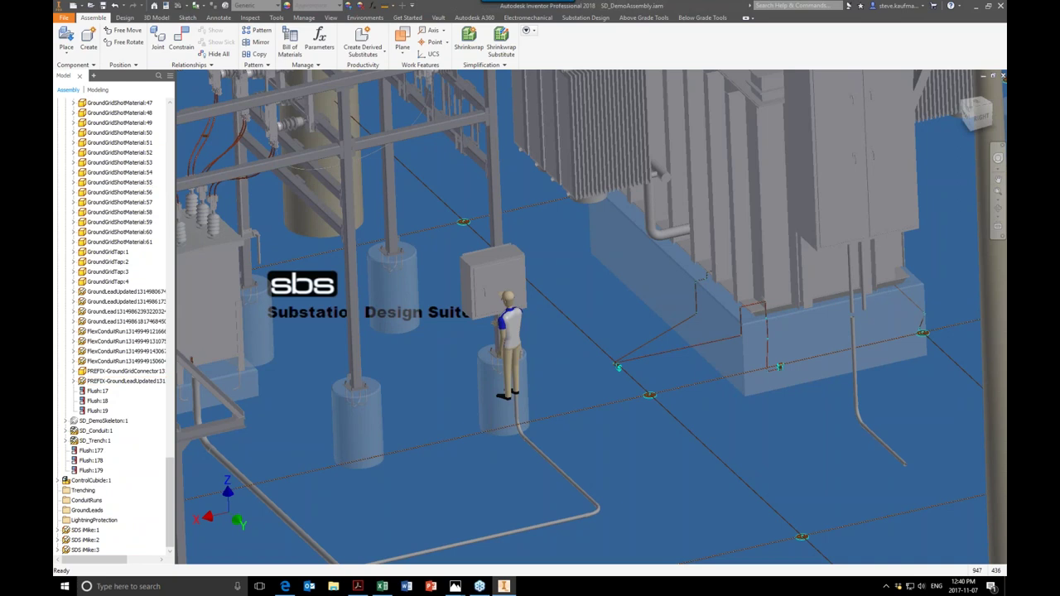
left_click_drag(172, 464, 172, 124)
Step: Open the SDS_GroundGrid subassembly in its own window and collapse its model tree
right_click(102, 262)
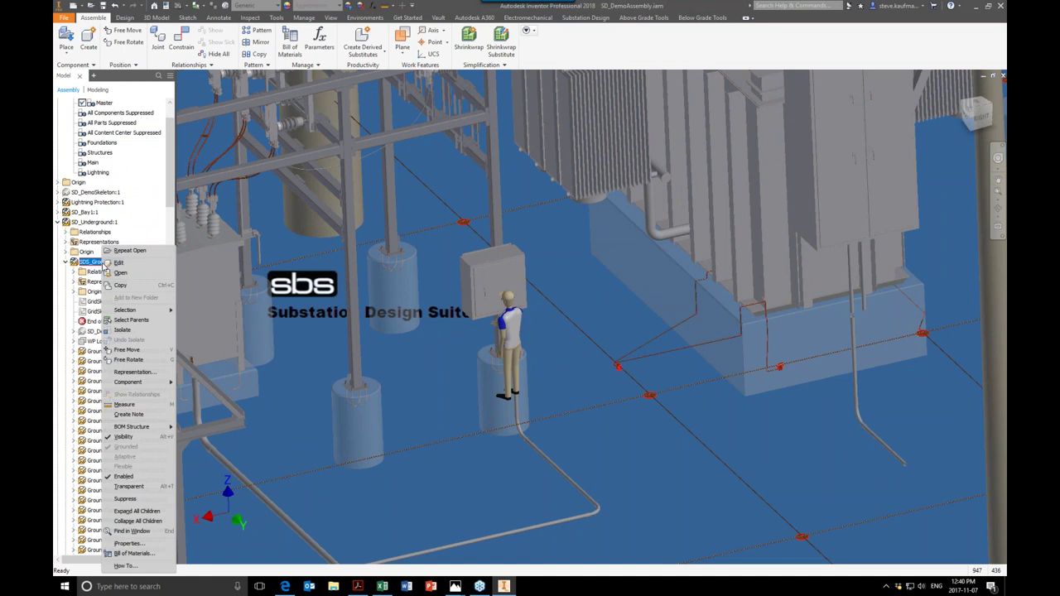
left_click(120, 272)
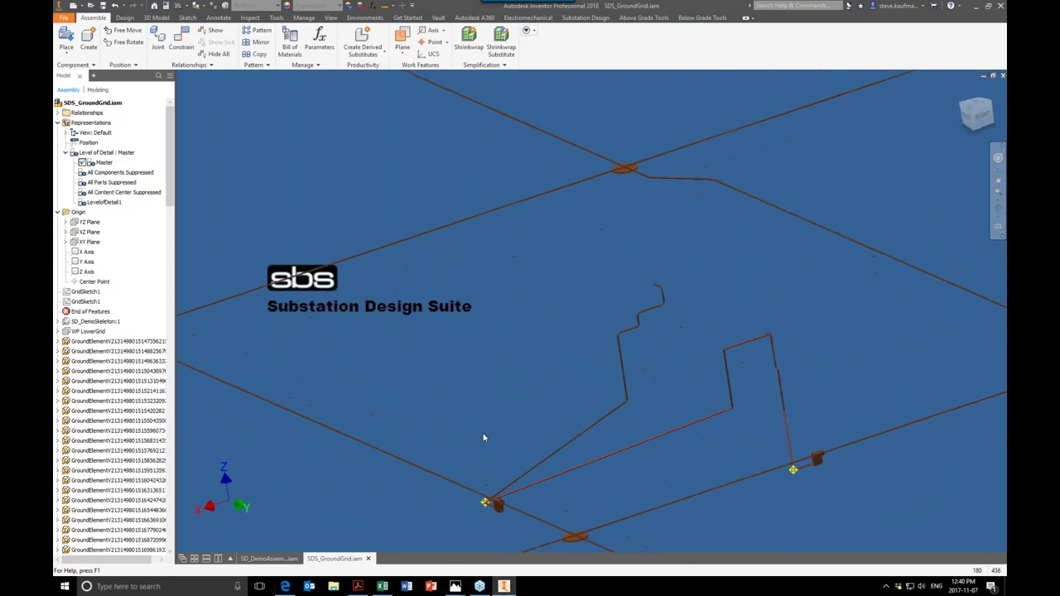
right_click(114, 250)
left_click(141, 499)
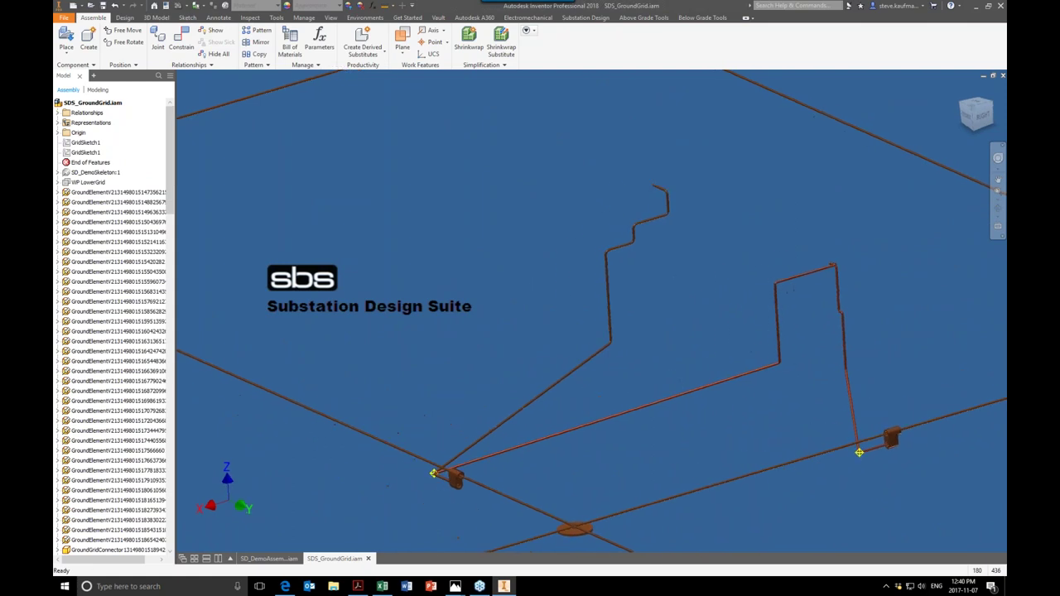
left_click_drag(172, 150, 193, 123)
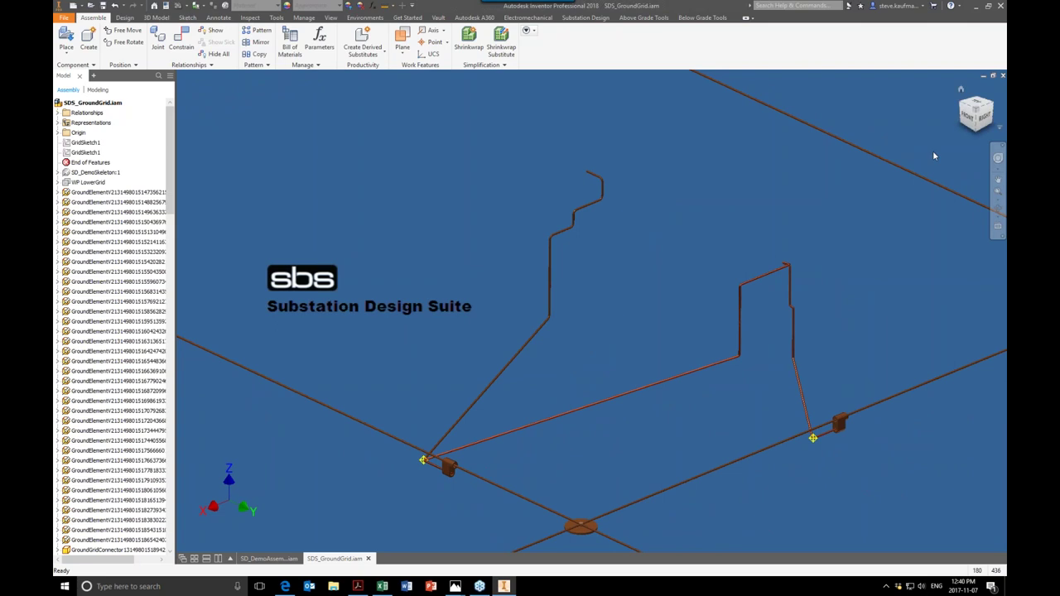
Step: Close SDS_GroundGrid.iam, saving its modifications
left_click(1003, 76)
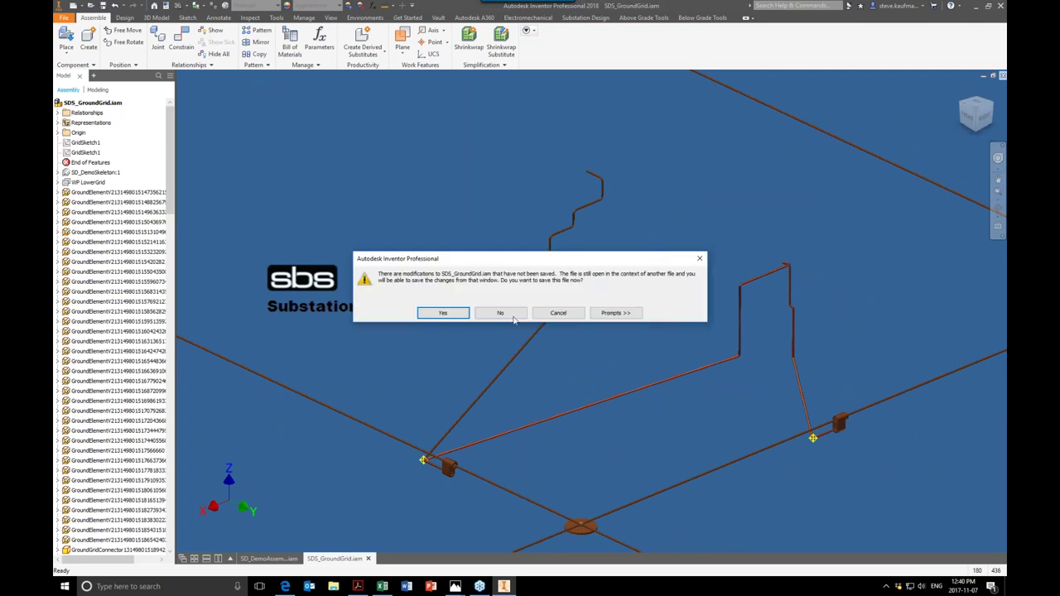
left_click(450, 311)
left_click(571, 249)
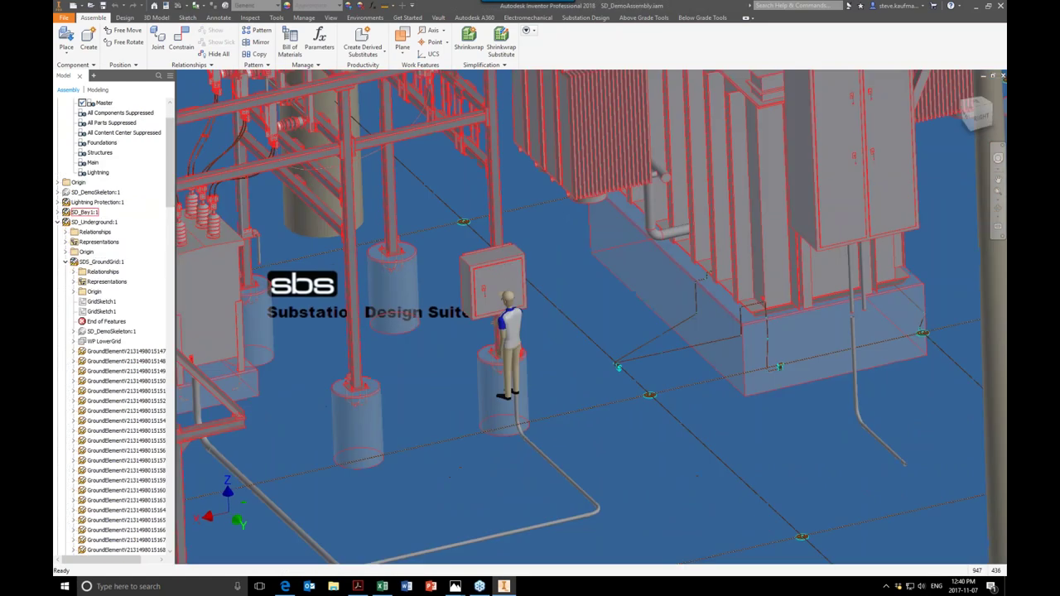
Step: View the whole substation from the home view, and close SD_DemoAssembly.iam with its changes saved
scroll(566, 357, "down", 6)
scroll(566, 357, "down", 4)
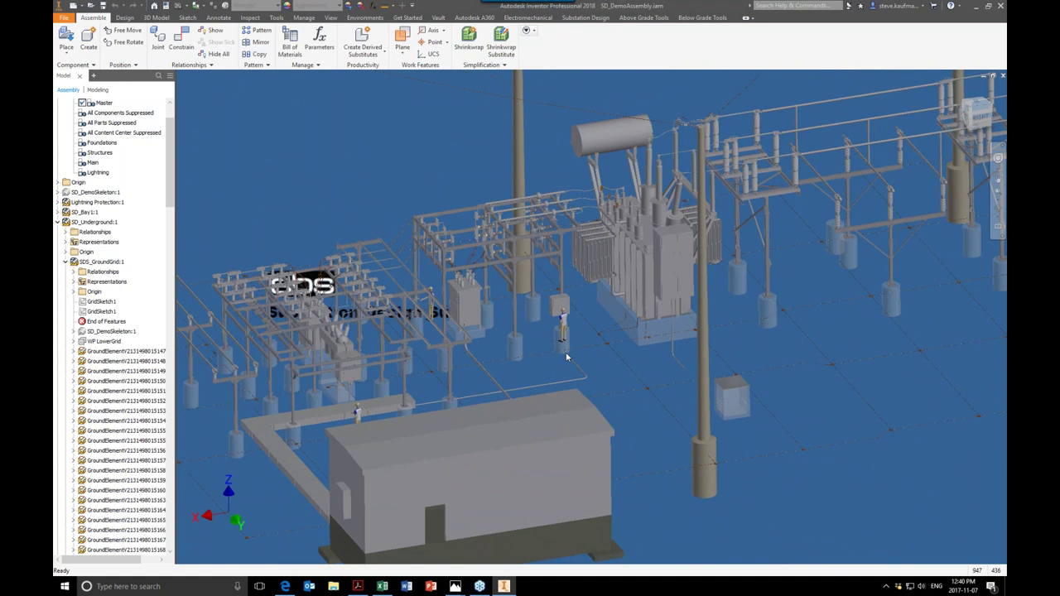
key("F6")
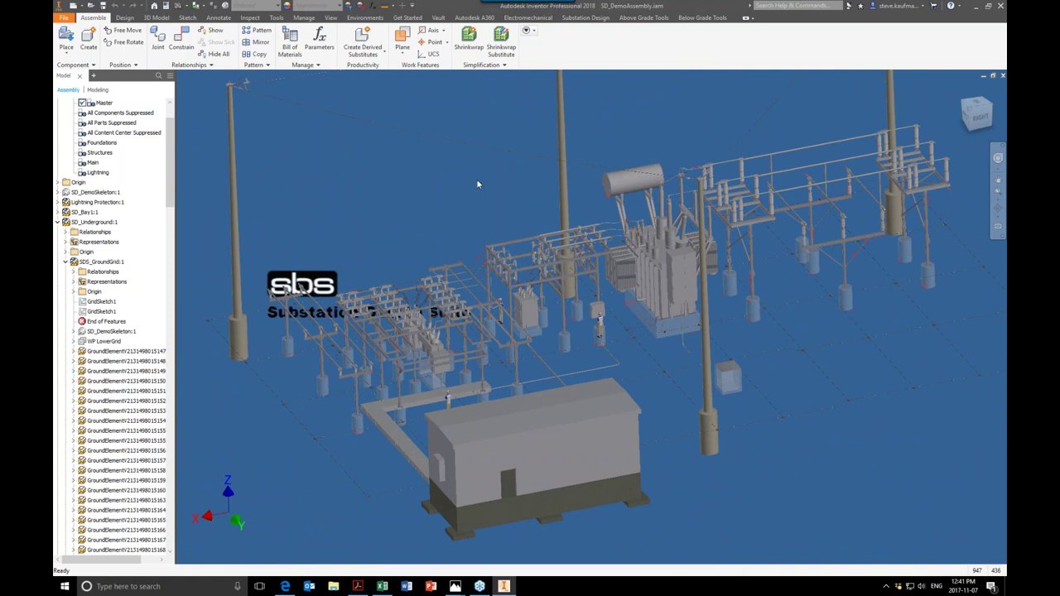
left_click(1001, 76)
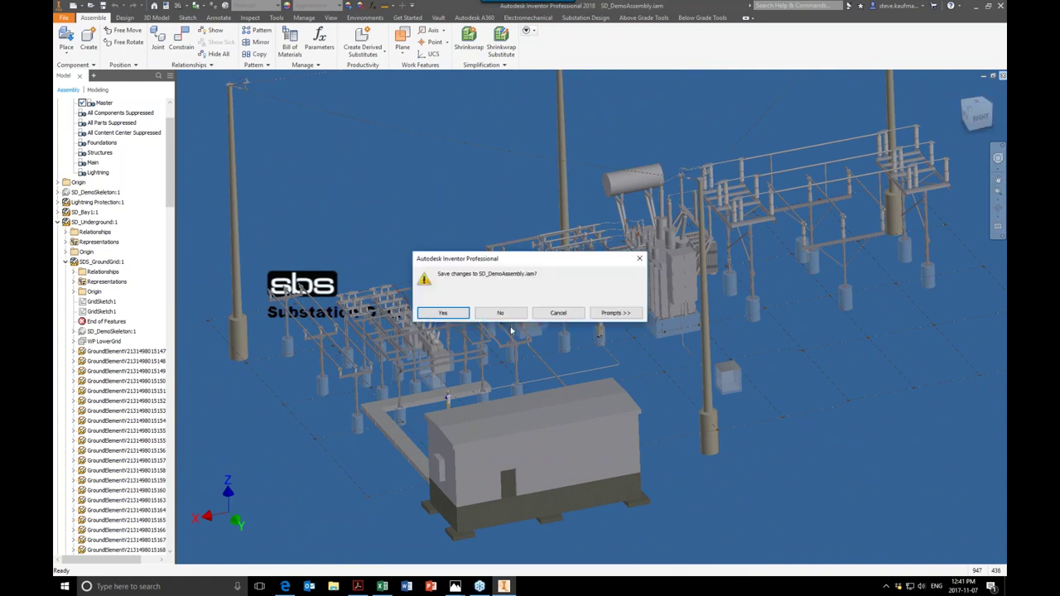
left_click(456, 314)
left_click(581, 248)
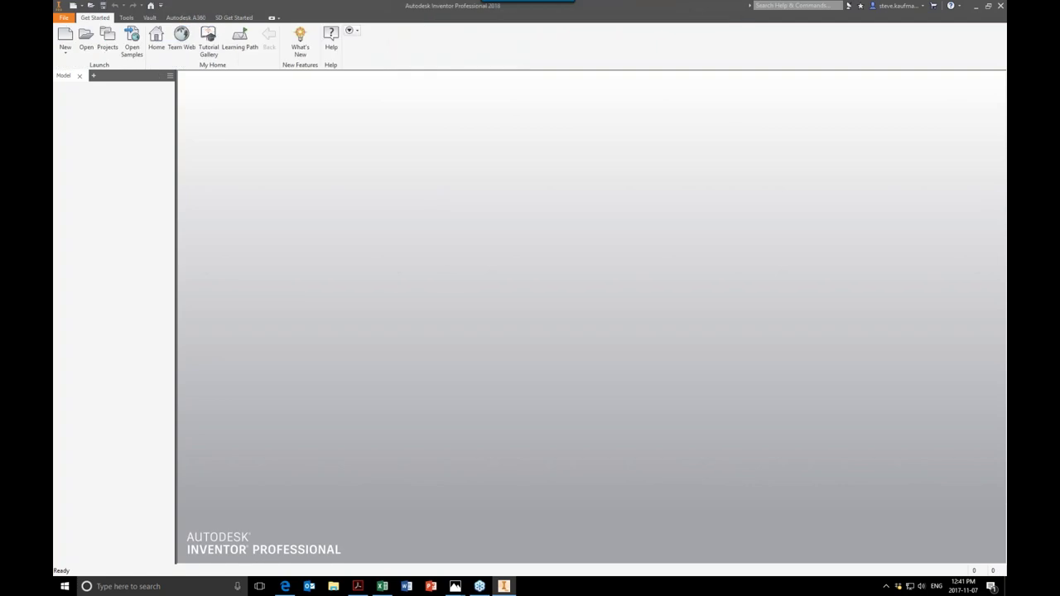
Step: Load FenceExample.ipj from the !ExampleFence folder as the active project
left_click(110, 35)
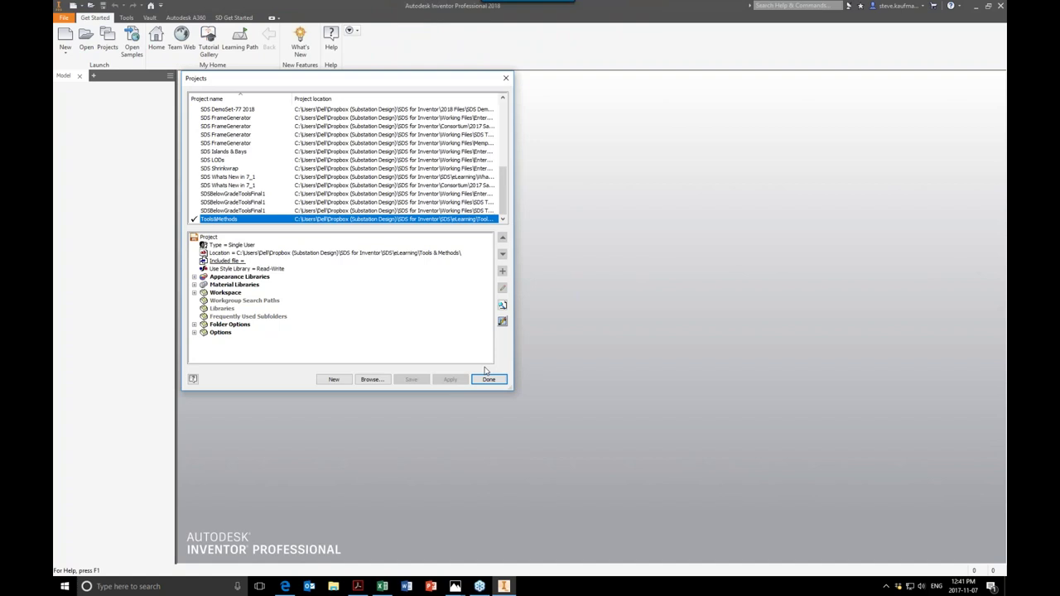
left_click(372, 380)
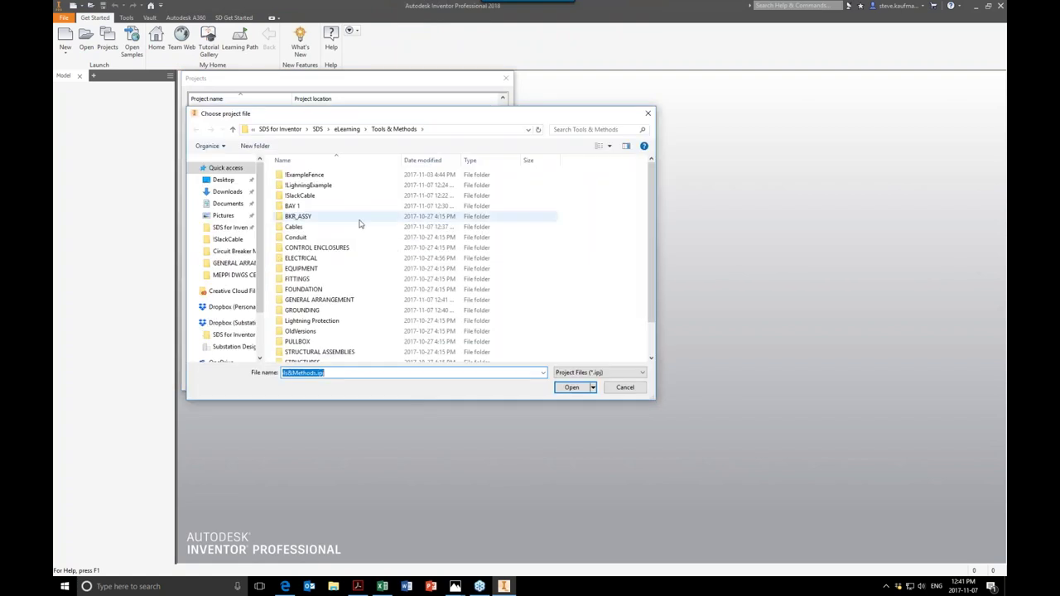
double_click(331, 175)
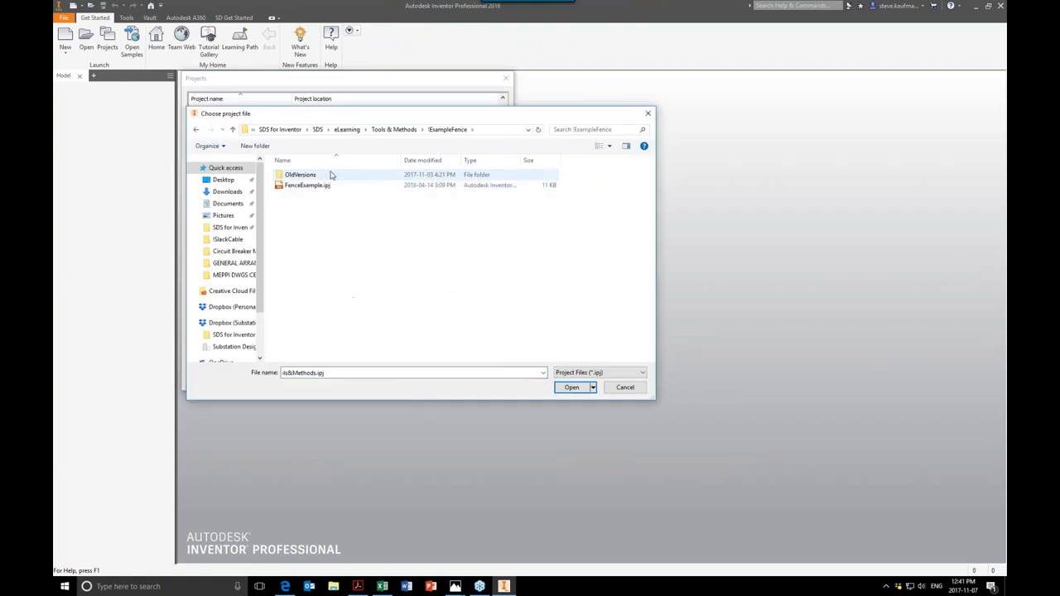
left_click(329, 186)
left_click(570, 389)
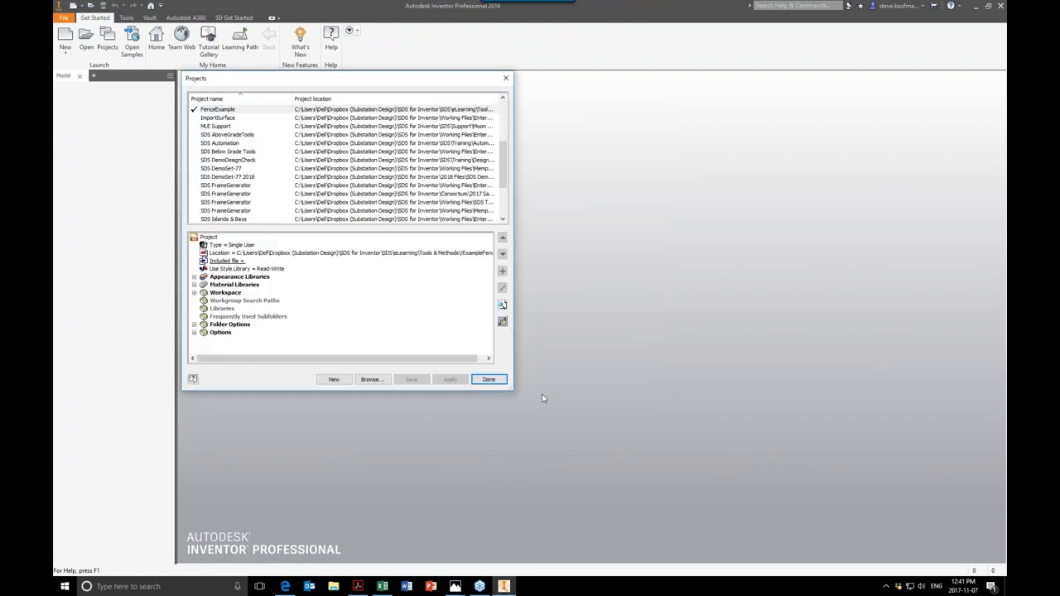
left_click(488, 379)
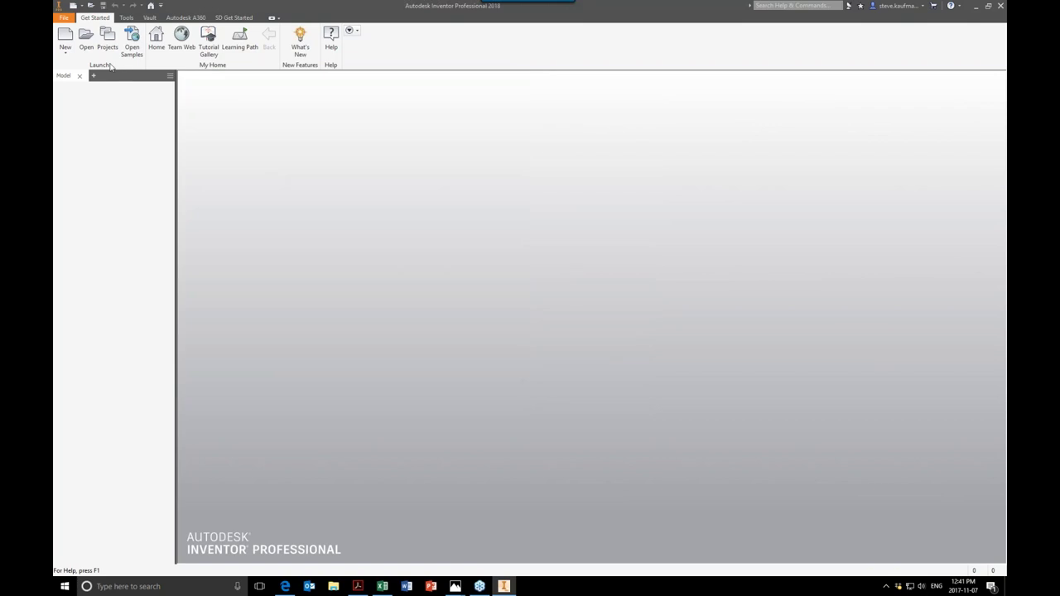
Step: Open FenceExampleAssembly.iam from the !ExampleFence workspace and inspect the expanded metal fence panel up close
left_click(88, 47)
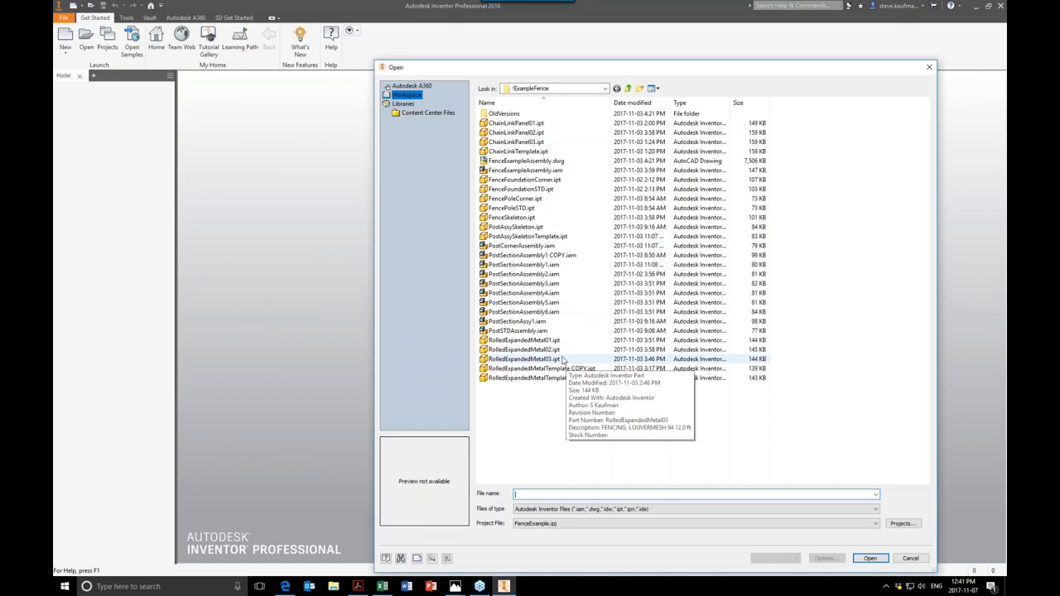
left_click(534, 171)
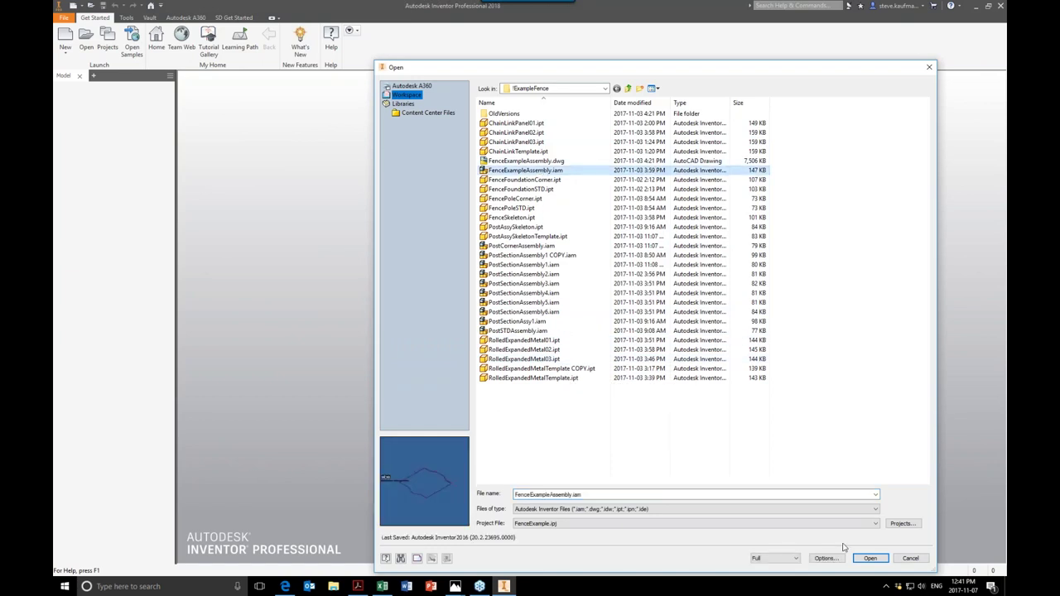
left_click(870, 558)
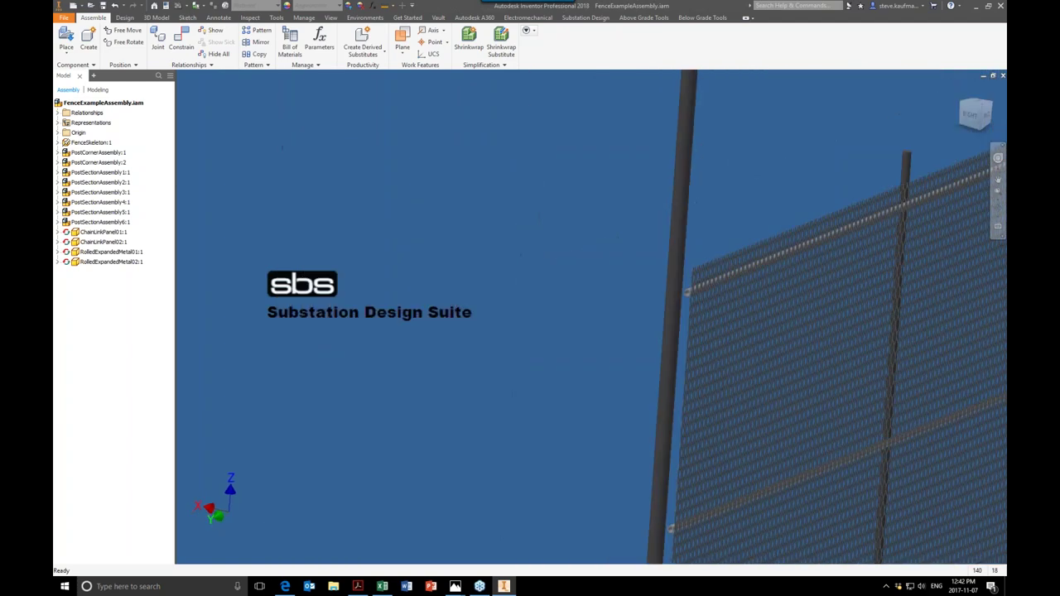
scroll(524, 309, "up", 3)
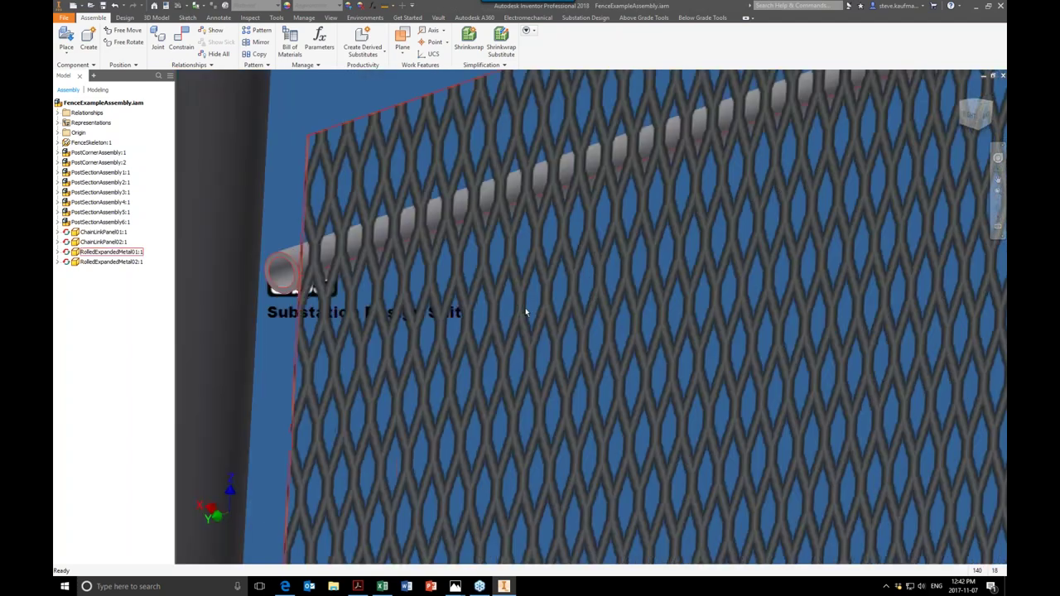
Step: Examine the fence line from a wider view, including the panelled sections and the stretch of posts without panels
scroll(529, 389, "down", 10)
scroll(885, 288, "down", 6)
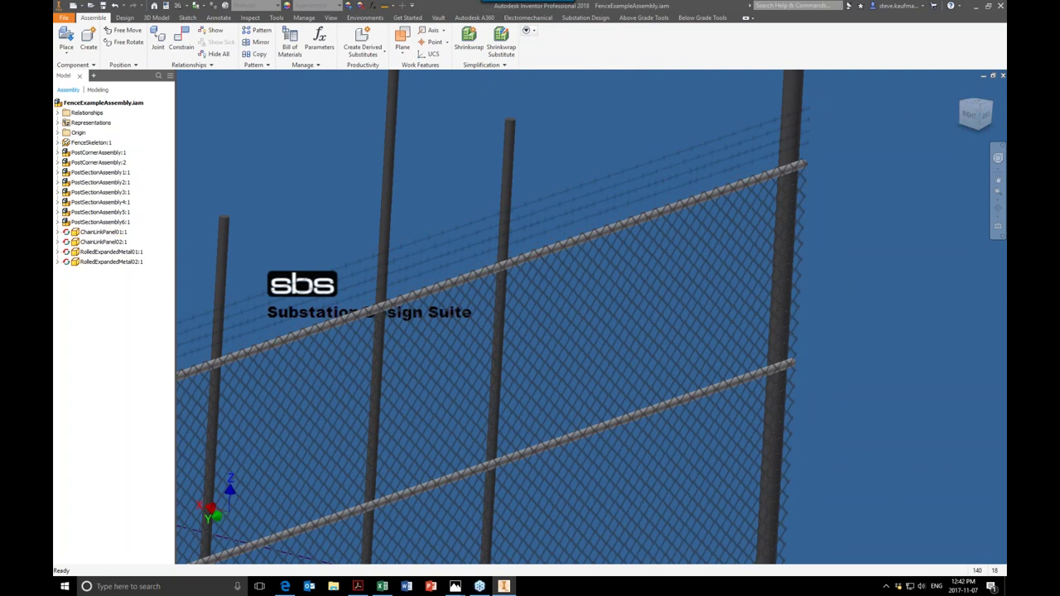
scroll(840, 219, "up", 3)
scroll(839, 218, "down", 8)
scroll(839, 218, "down", 3)
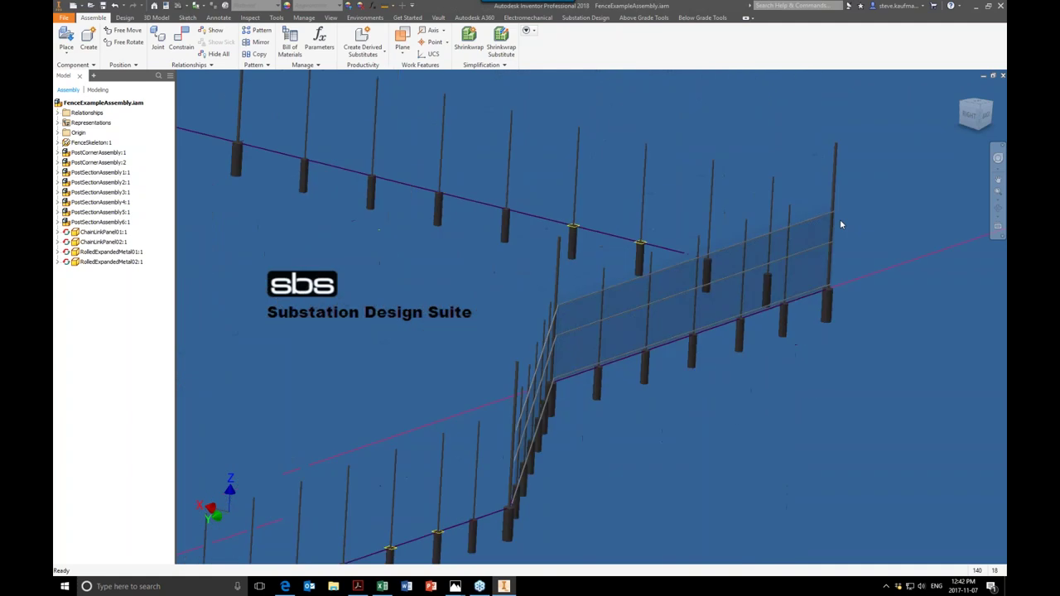
middle_click_drag(840, 219, 840, 224, "shift")
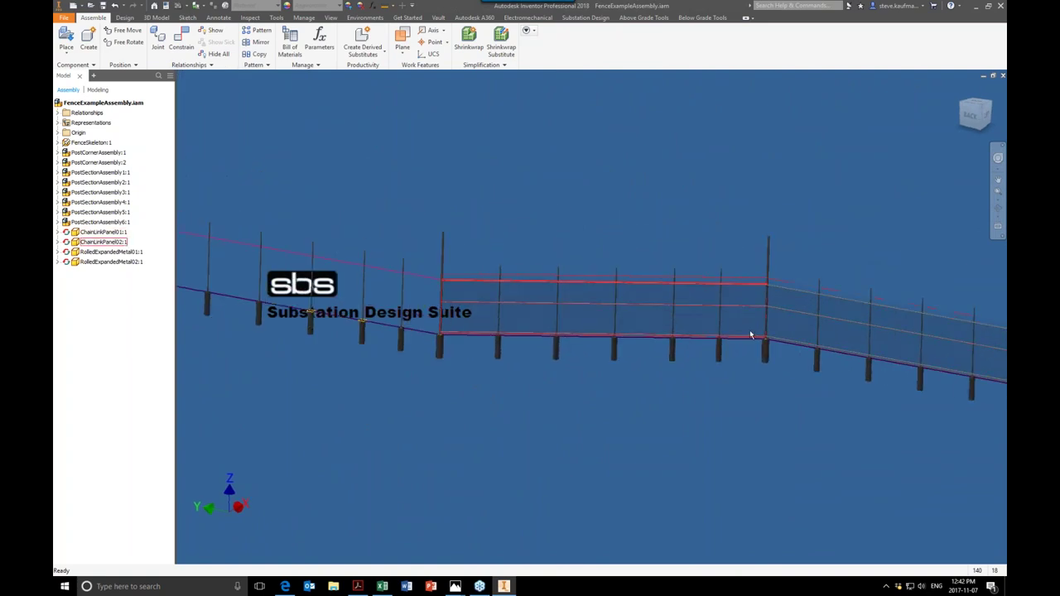
middle_click_drag(459, 415, 465, 416)
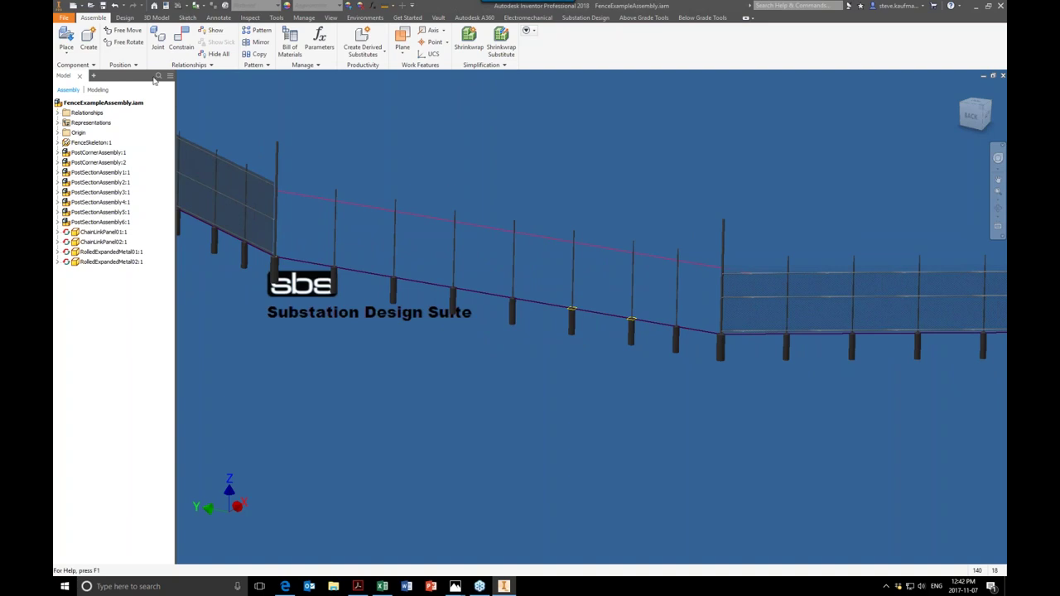
Step: Place one instance of ChainLinkPanel03.ipt below the stretch of fence posts without panels
left_click(67, 39)
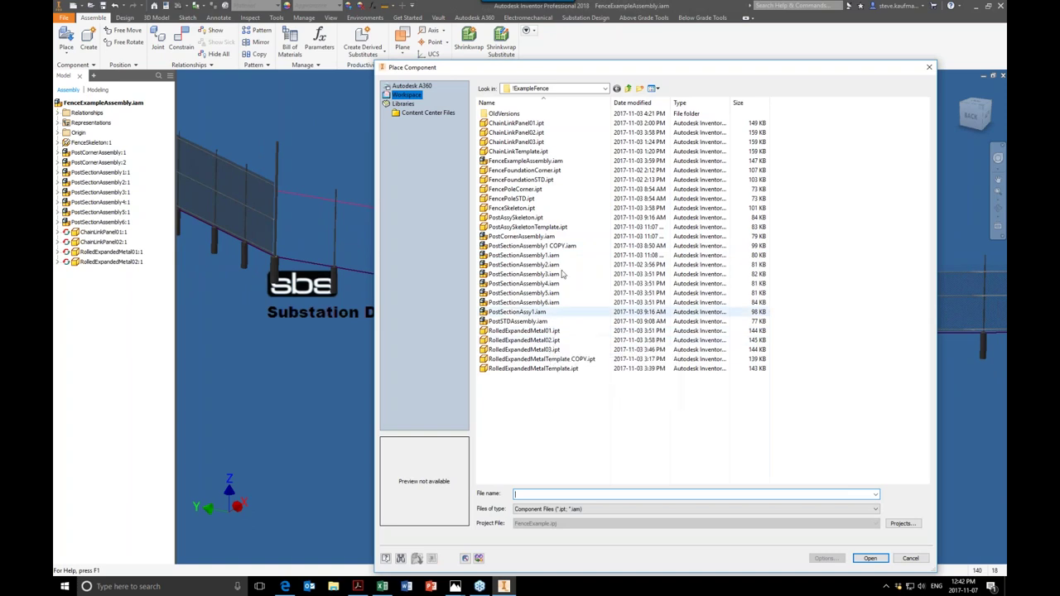
left_click(521, 142)
left_click(870, 558)
left_click(652, 365)
right_click(749, 390)
left_click(748, 364)
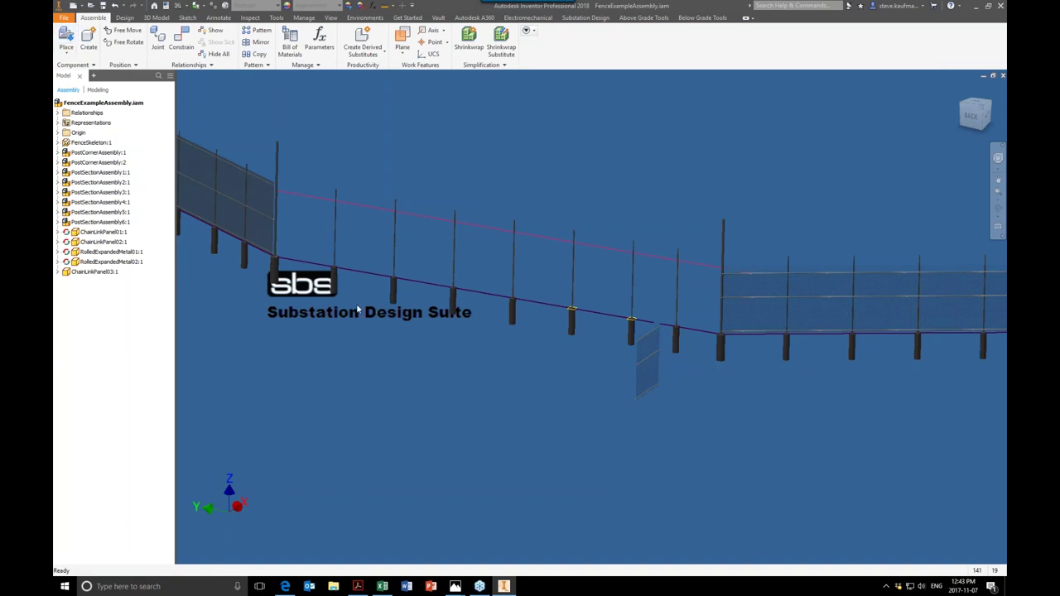
Step: Make the placed ChainLinkPanel03 component adaptive in the assembly
left_click(58, 272)
left_click(96, 273)
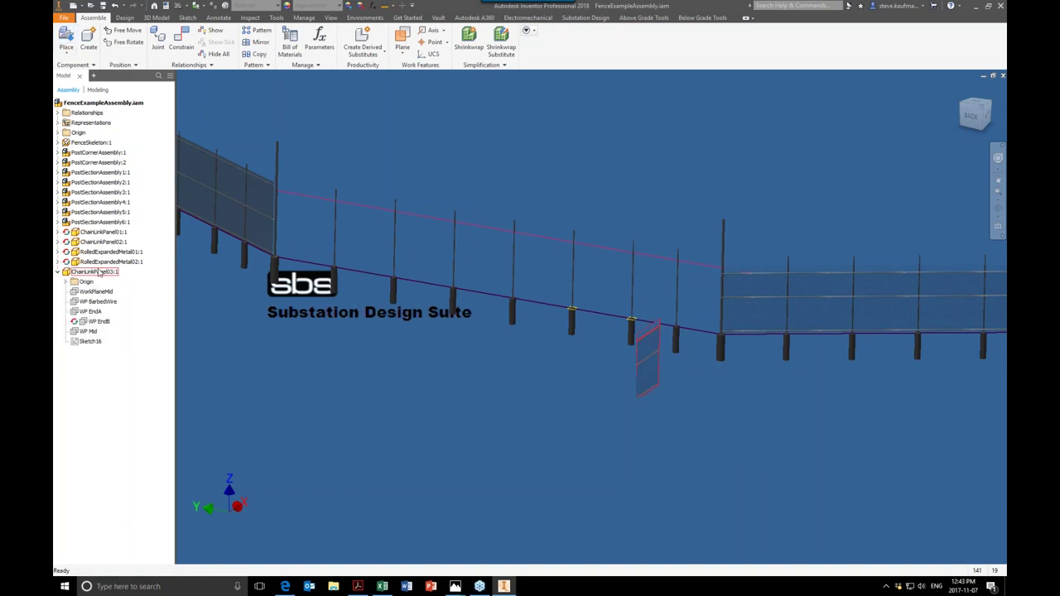
right_click(99, 273)
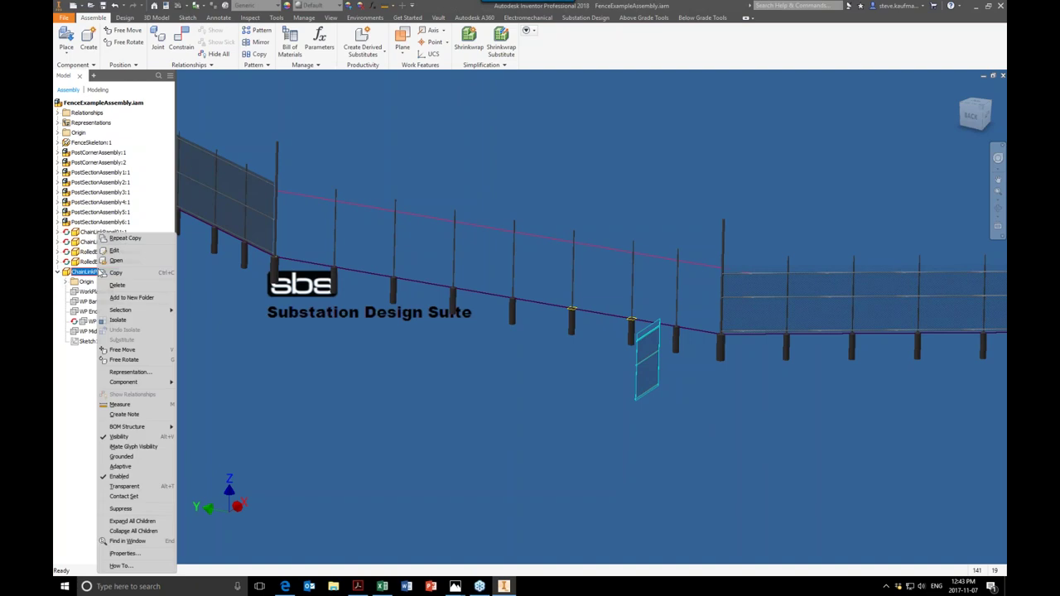
key("Escape")
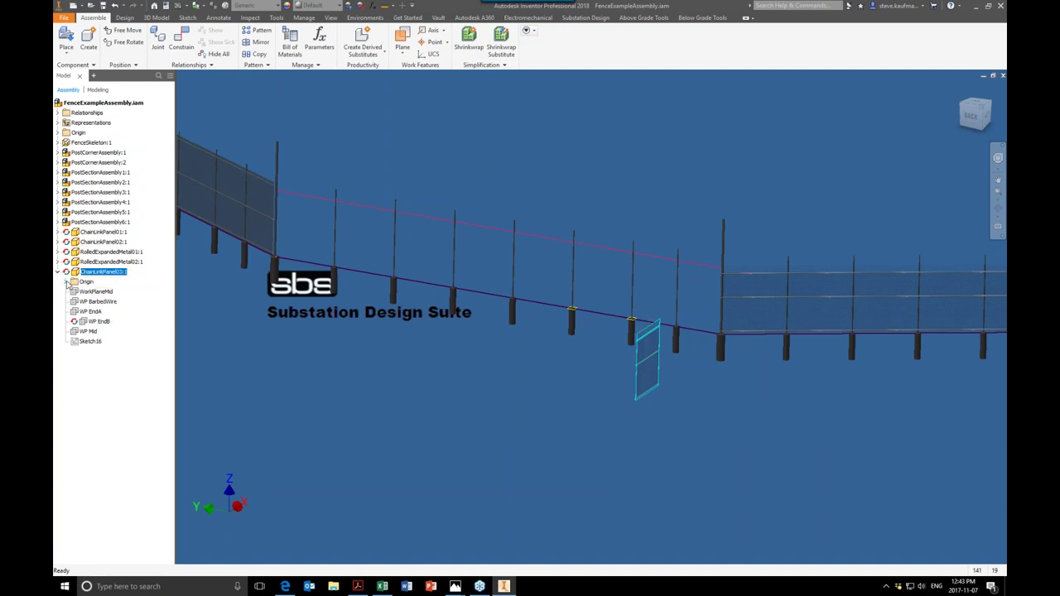
Step: Expand ChainLinkPanel03's origin geometry and move the panel beside the corner post at the far end of the bare fence stretch
left_click(67, 282)
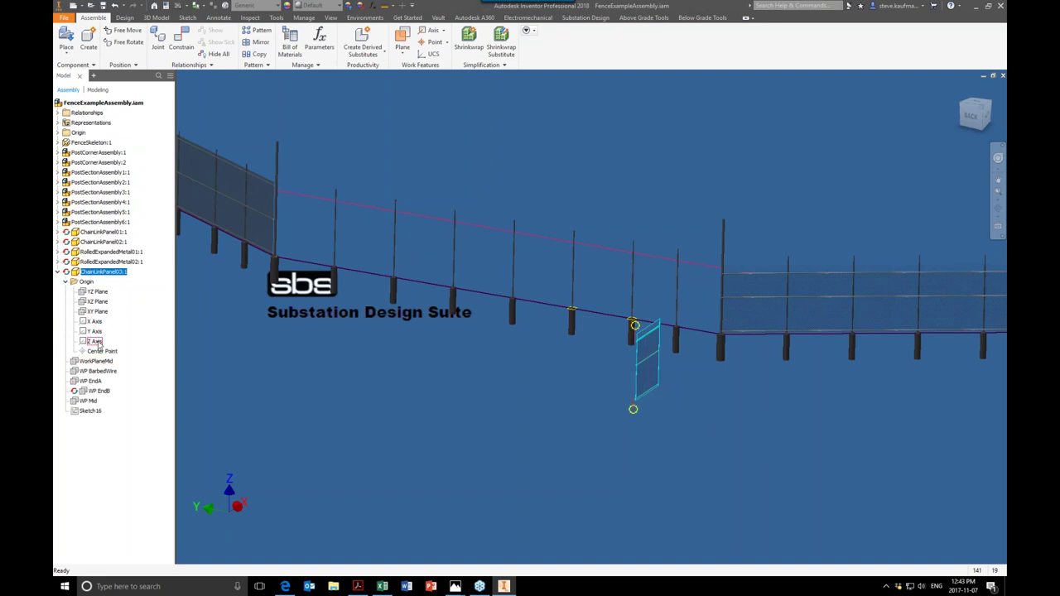
left_click(96, 341)
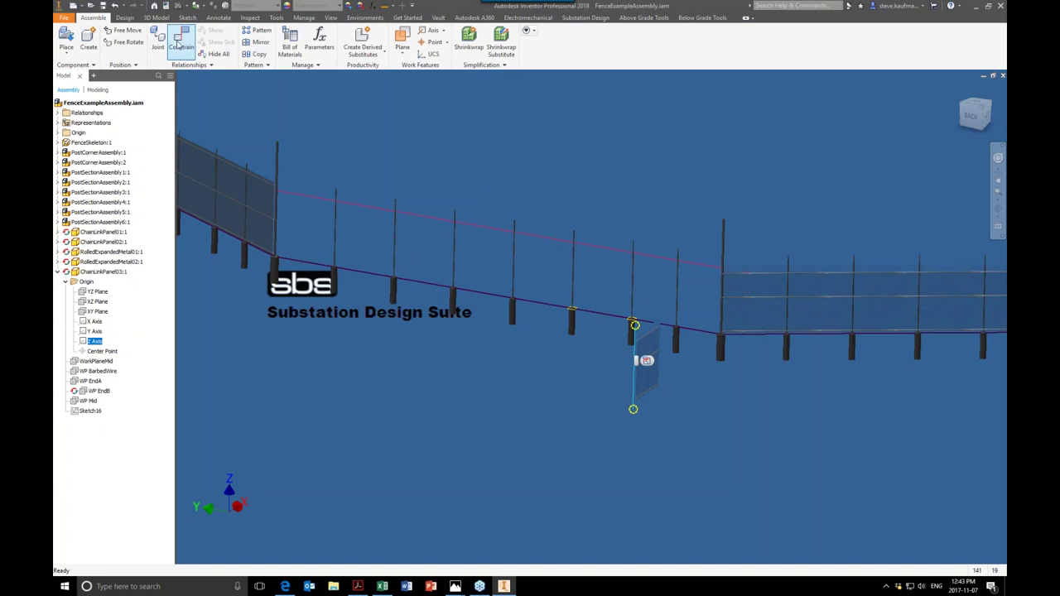
left_click(639, 333)
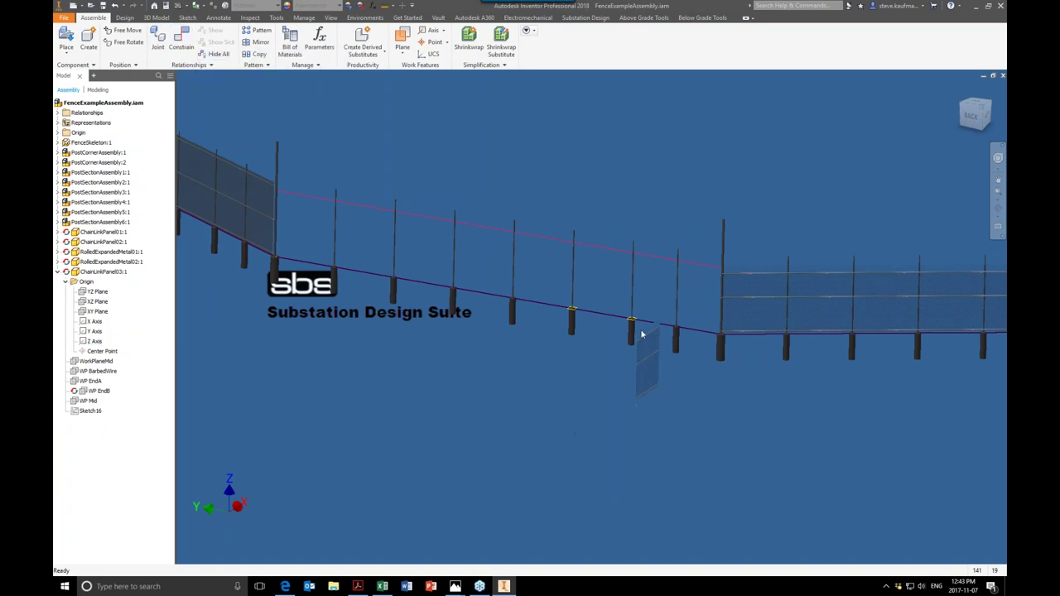
scroll(650, 337, "up", 3)
scroll(627, 418, "down", 5)
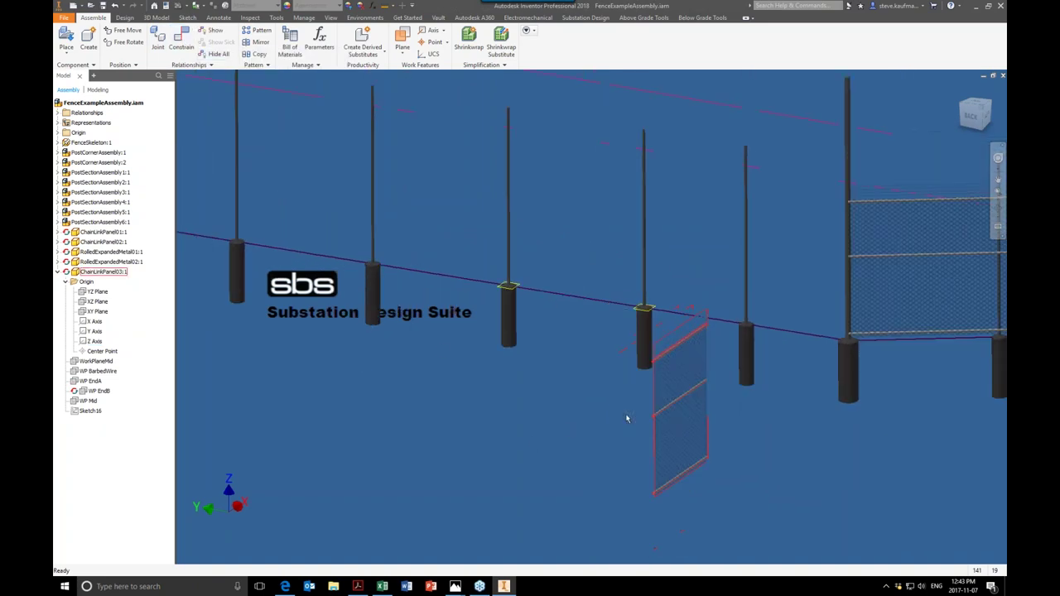
left_click_drag(875, 389, 382, 265)
left_click(336, 388)
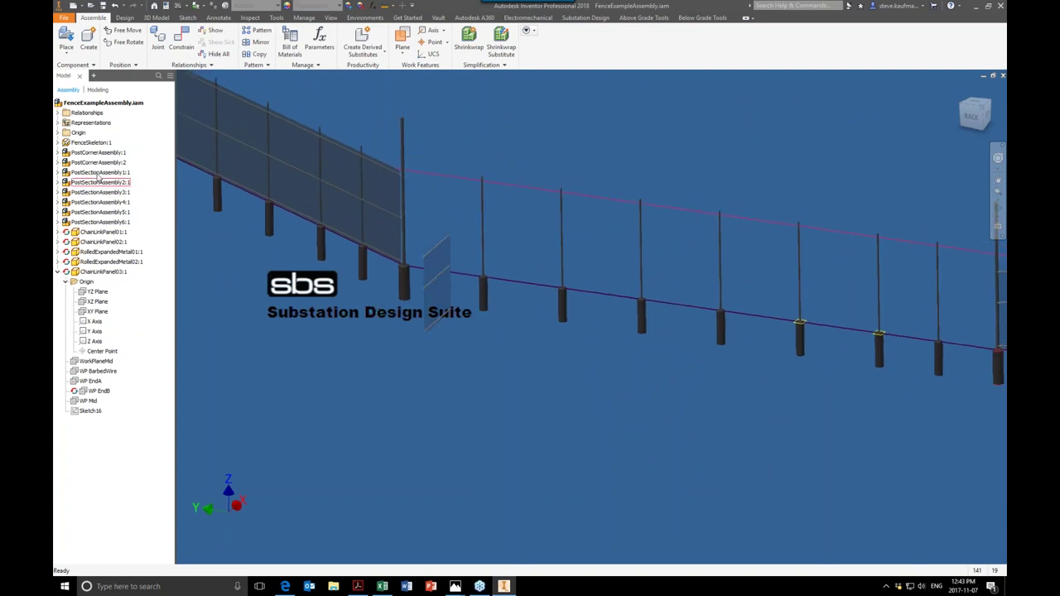
Step: Open FenceSkeleton.ipt from the assembly to examine its layout sketch and work axes, and return to FenceExampleAssembly.iam
right_click(92, 143)
left_click(116, 171)
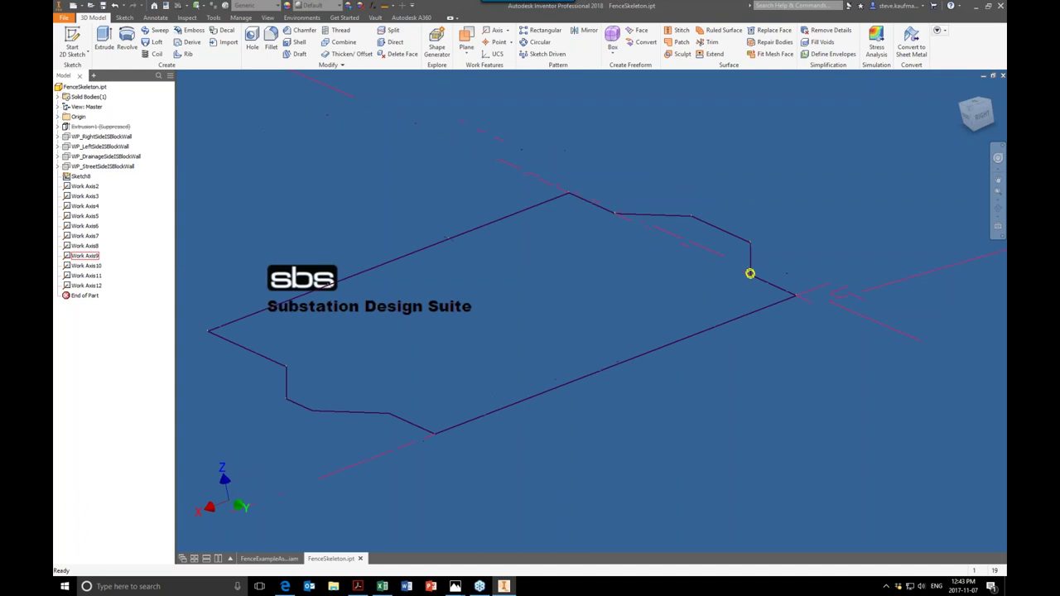
left_click(262, 560)
key("Escape")
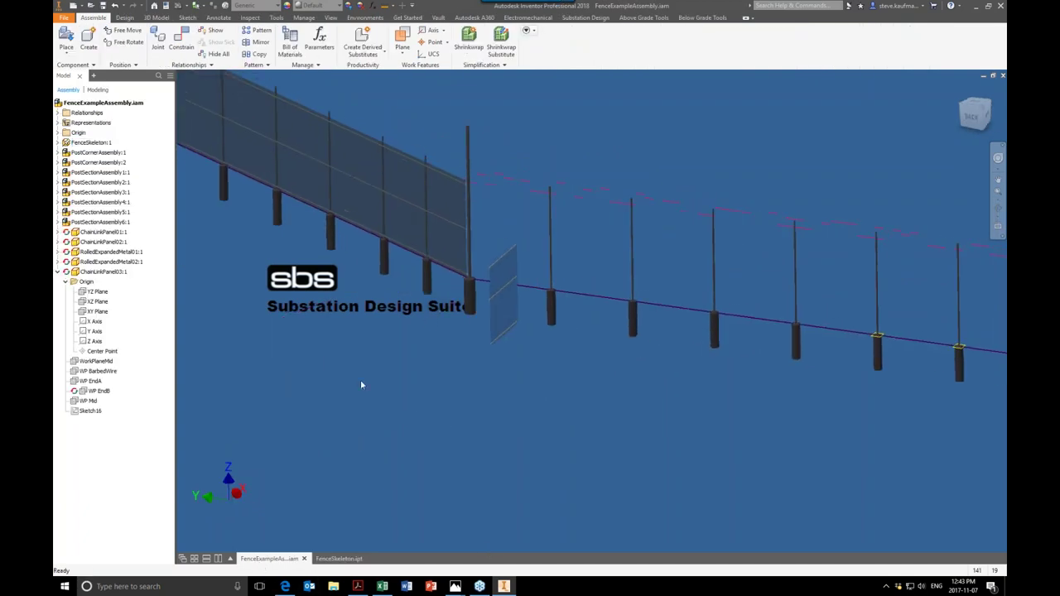
Step: Mate ChainLinkPanel03's Z axis to Work Axis8 of FenceSkeleton with a 0.00 in offset
left_click(96, 341)
left_click(181, 40)
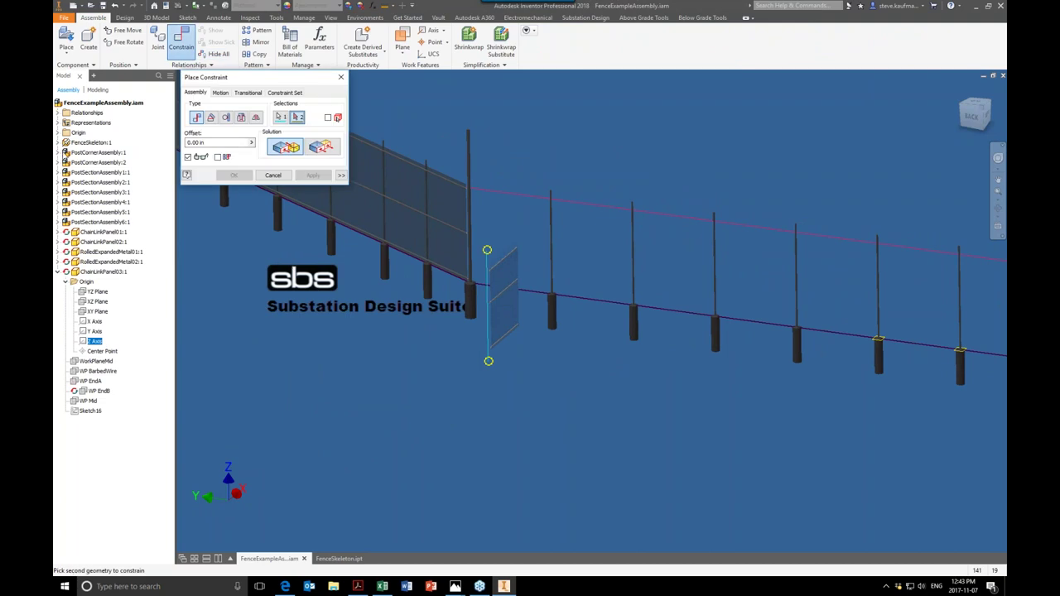
left_click(64, 144)
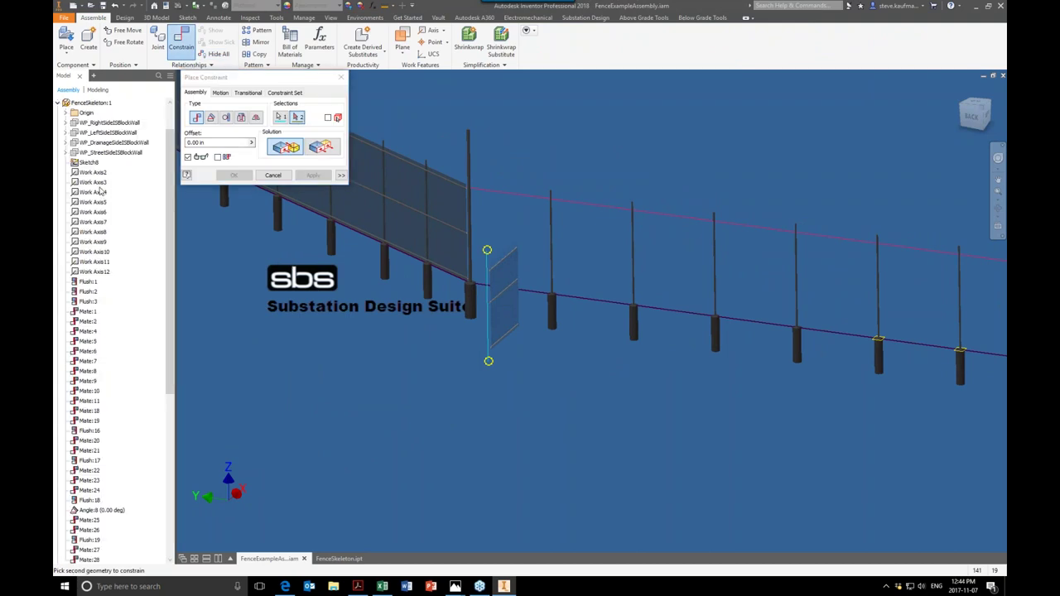
left_click(104, 234)
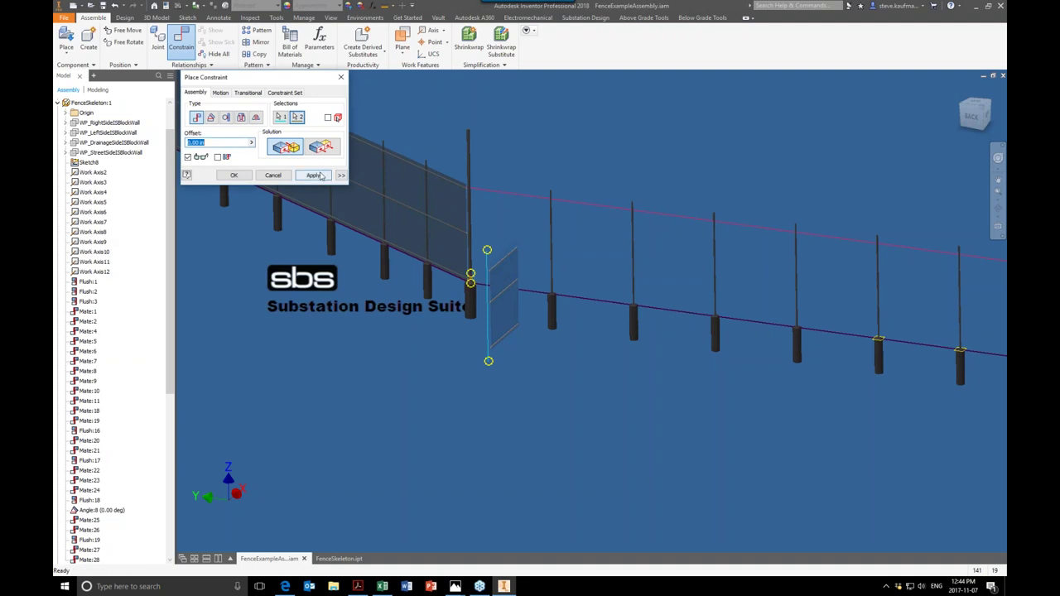
left_click(313, 175)
left_click(273, 175)
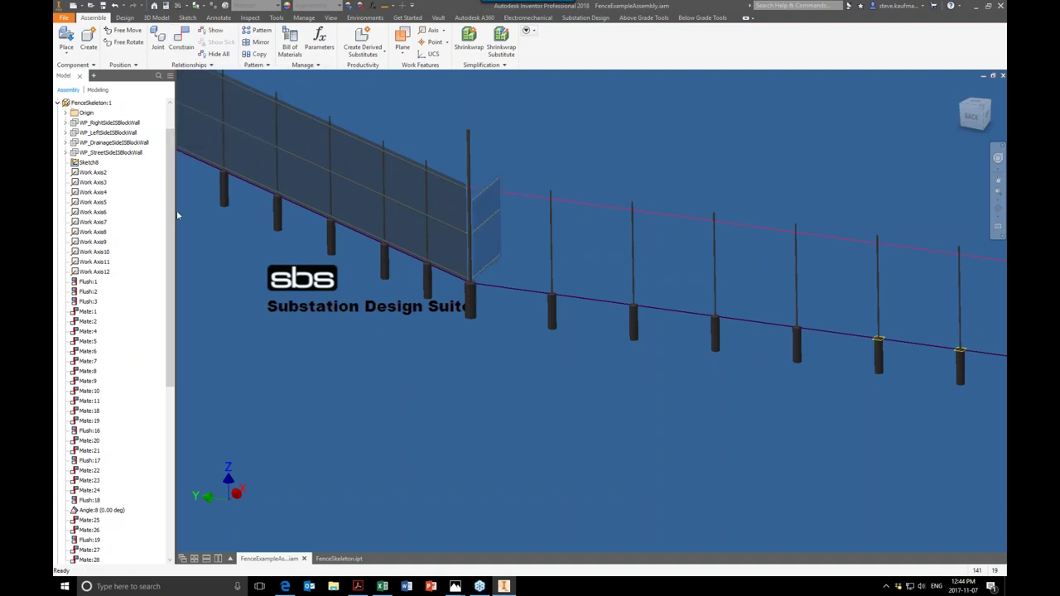
Step: Constrain ChainLinkPanel03's XY plane flush with the XY plane of FenceSkeleton at 0.00 in offset
scroll(149, 373, "down", 10)
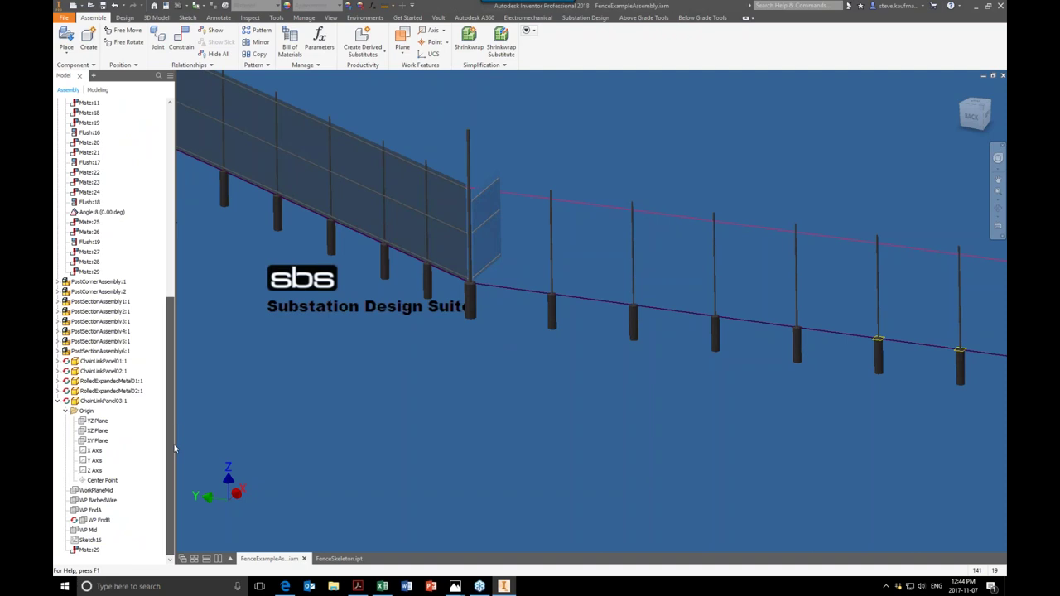
left_click(98, 440)
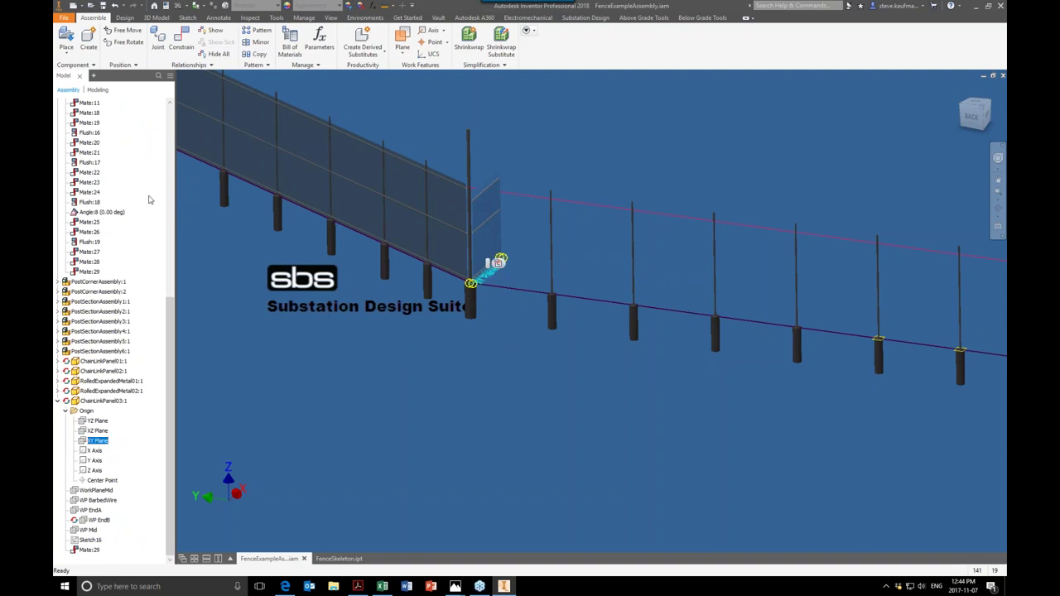
left_click(182, 42)
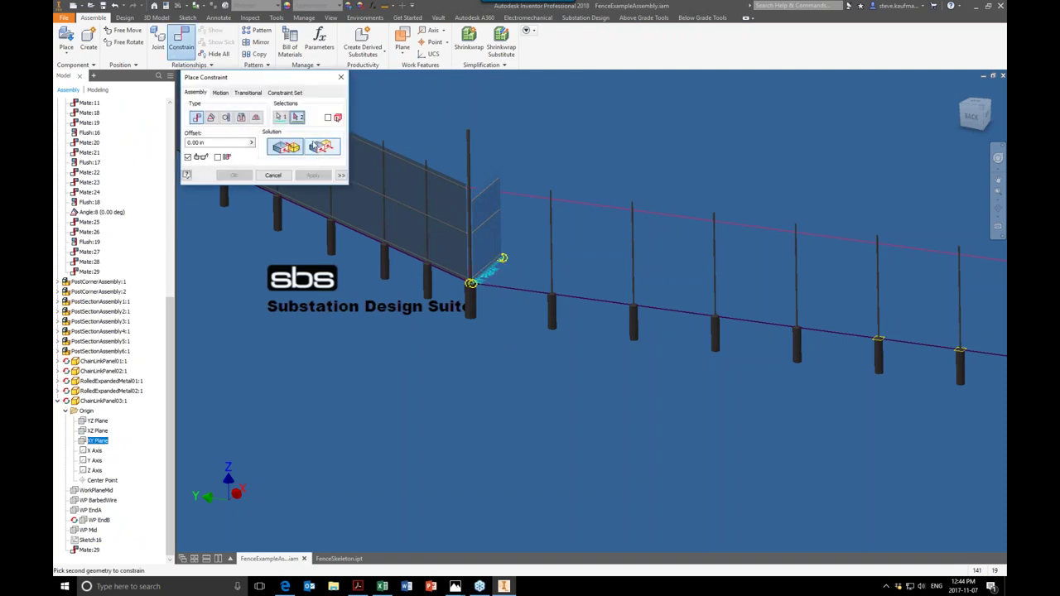
left_click_drag(167, 300, 165, 108)
left_click(70, 152)
left_click(94, 182)
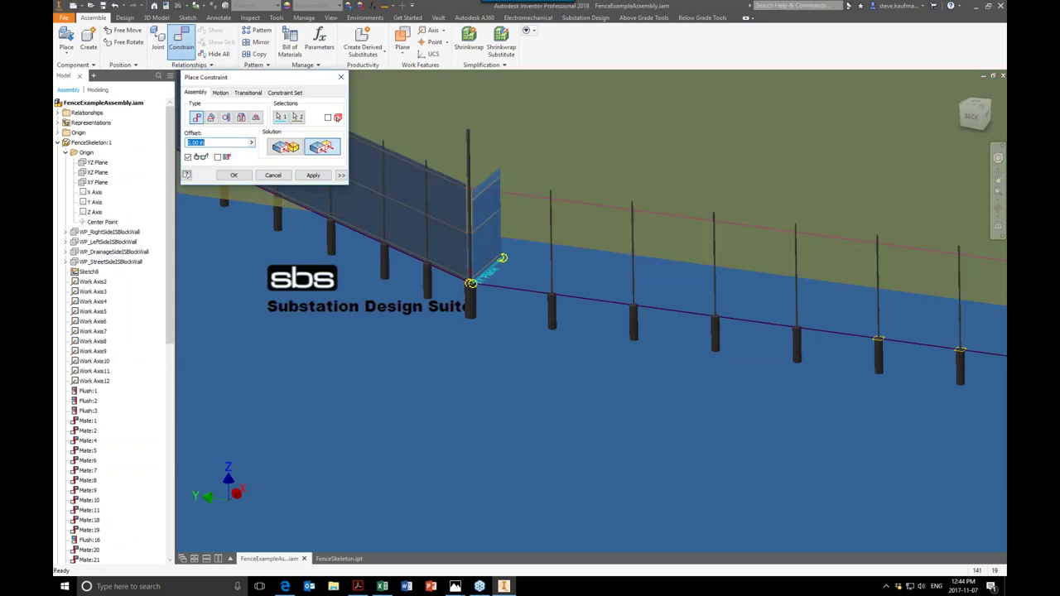
left_click(314, 174)
left_click(272, 175)
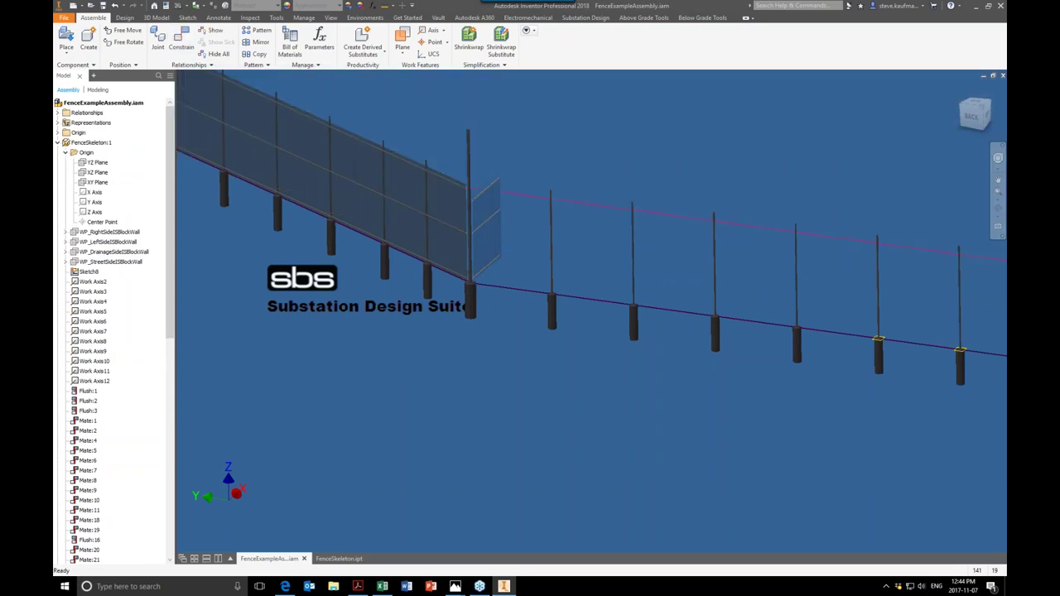
Step: Swing ChainLinkPanel03 towards the bare fence stretch and mate its X axis to the skeleton sketch line along the posts
left_click_drag(489, 224, 597, 267)
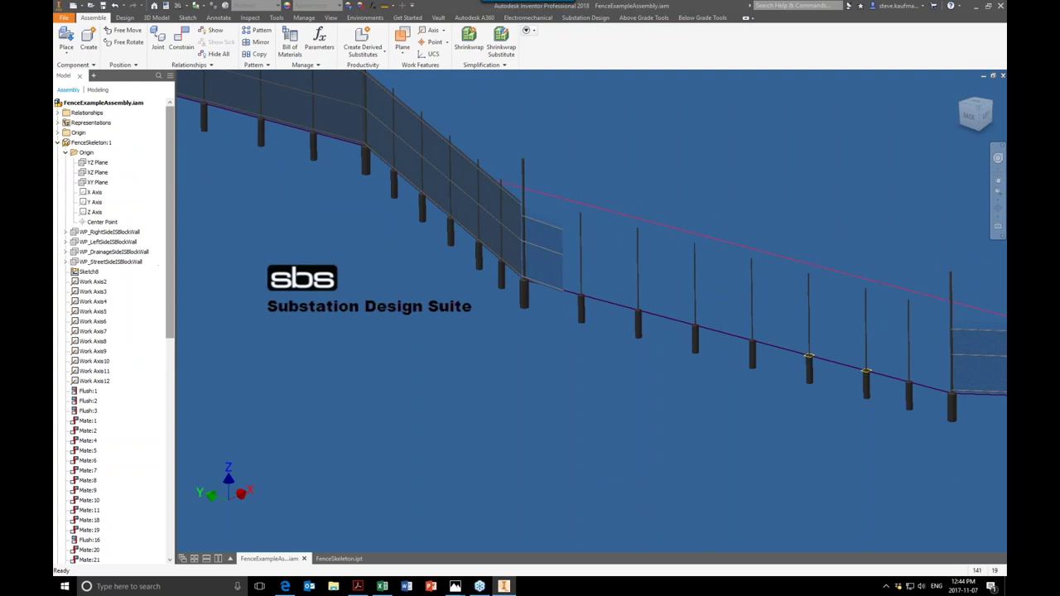
left_click_drag(169, 270, 186, 542)
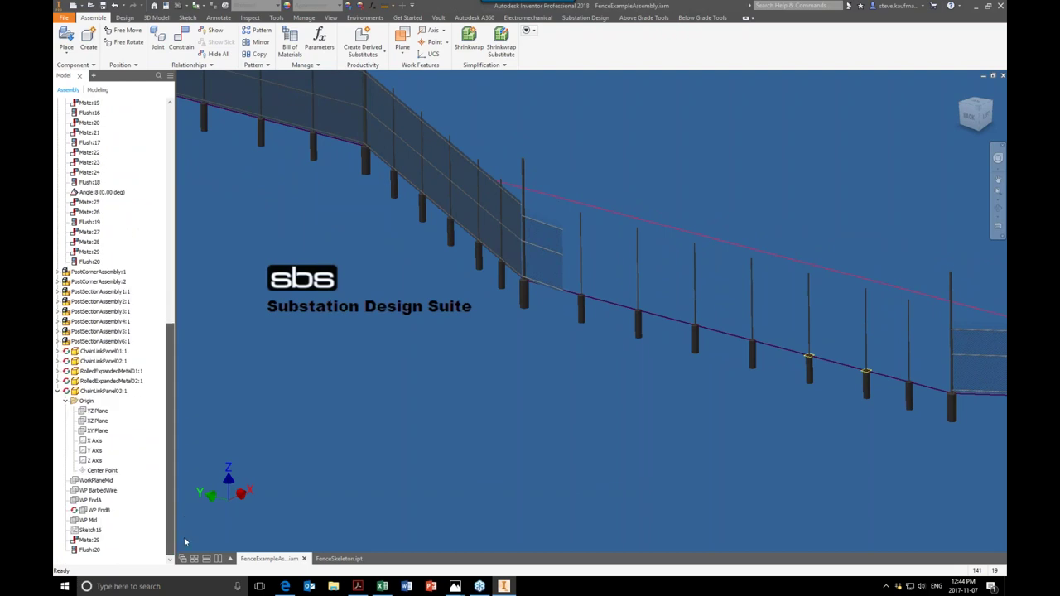
left_click(96, 441)
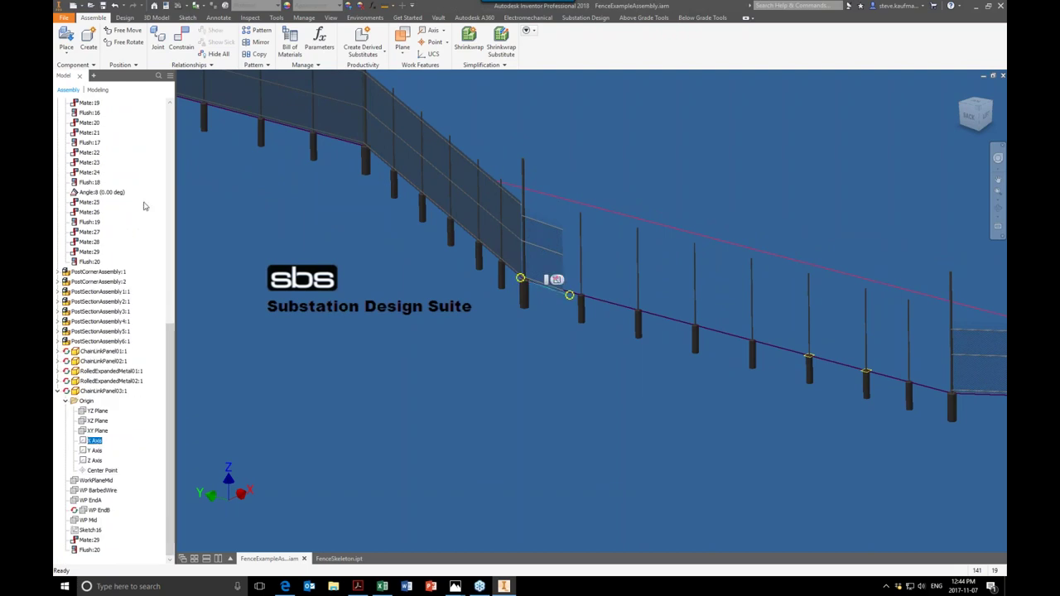
left_click(181, 40)
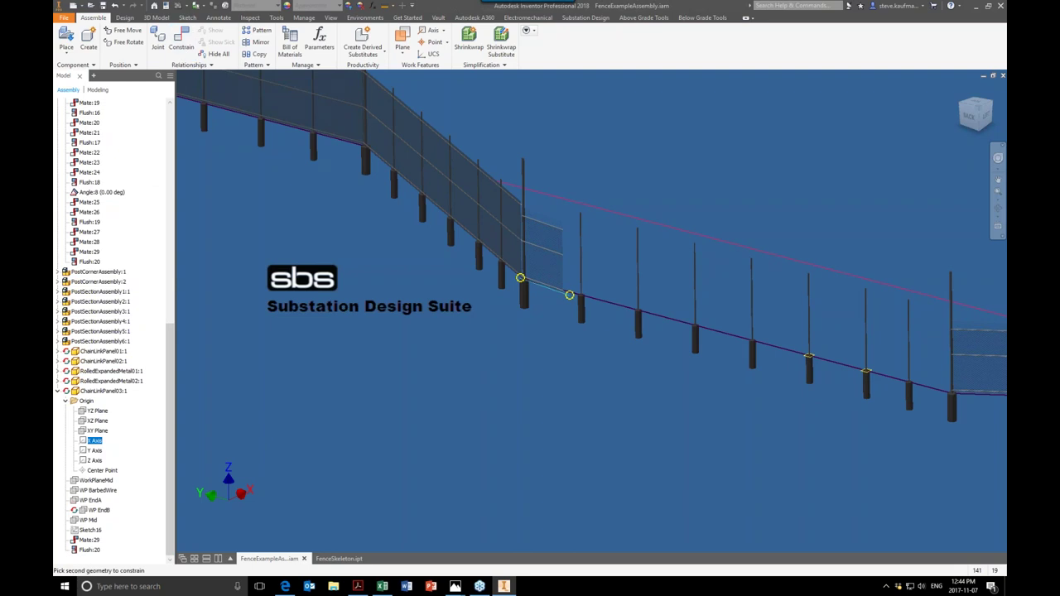
left_click(604, 308)
left_click(313, 174)
left_click(274, 176)
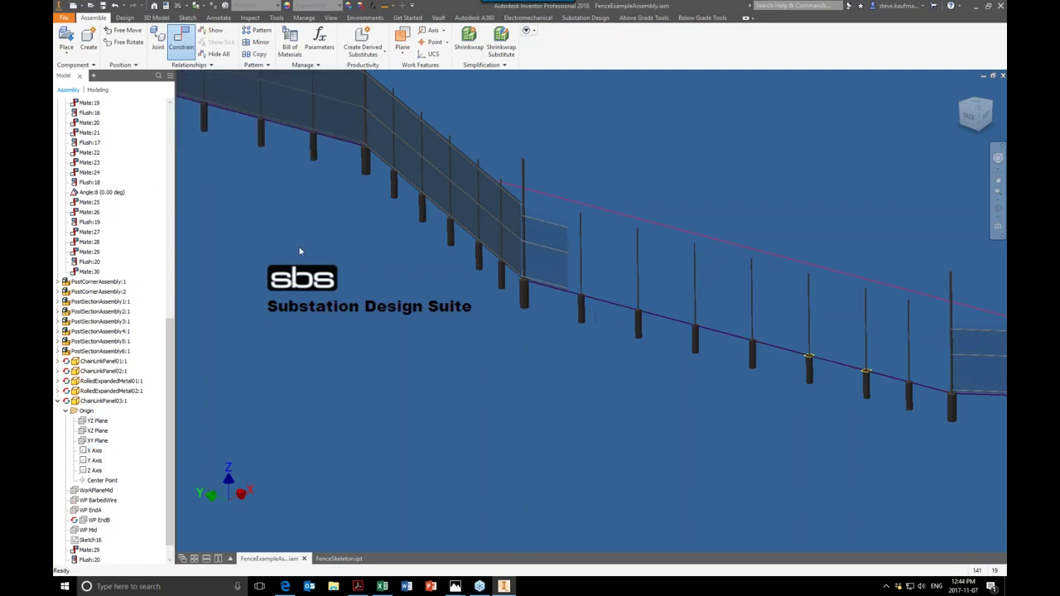
left_click(545, 280)
left_click(484, 389)
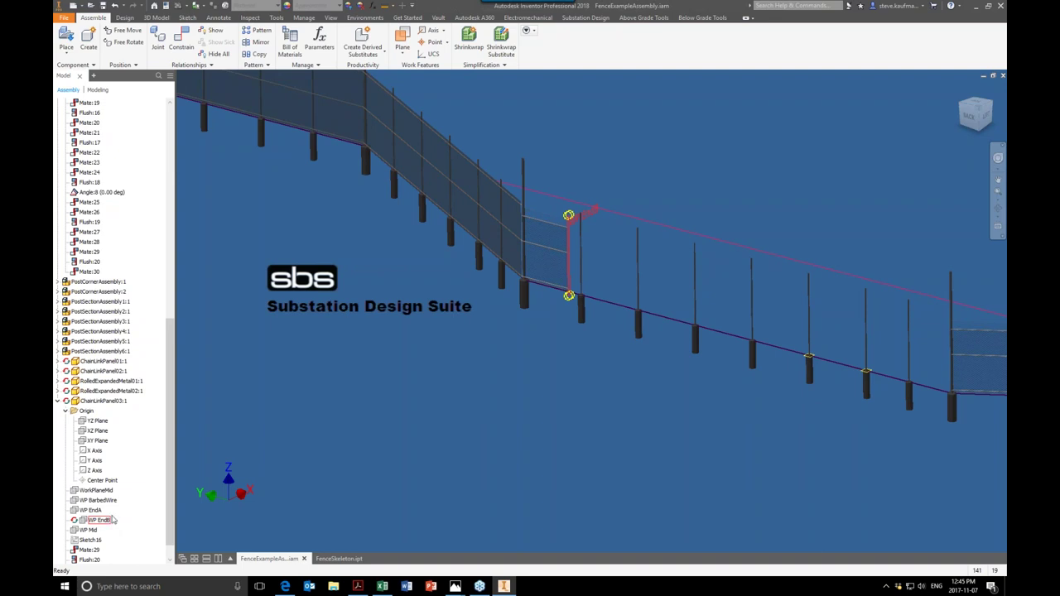
Step: Mate ChainLinkPanel03's WP EndB work plane to Work Axis7 of FenceSkeleton with a 0.00 in offset and inspect the stretched panel
left_click_drag(170, 418, 171, 428)
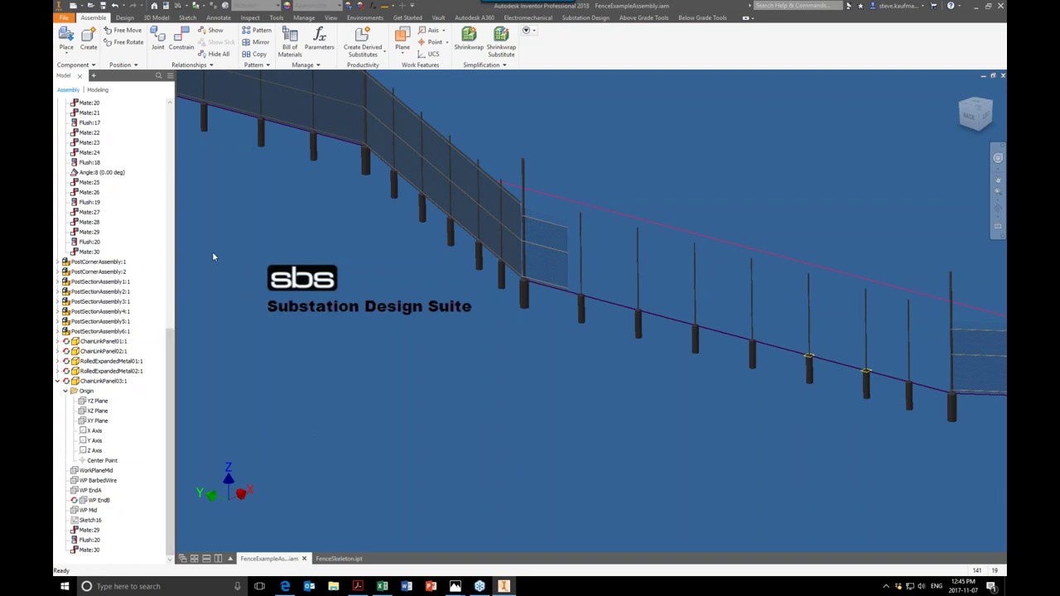
left_click(181, 43)
left_click(99, 501)
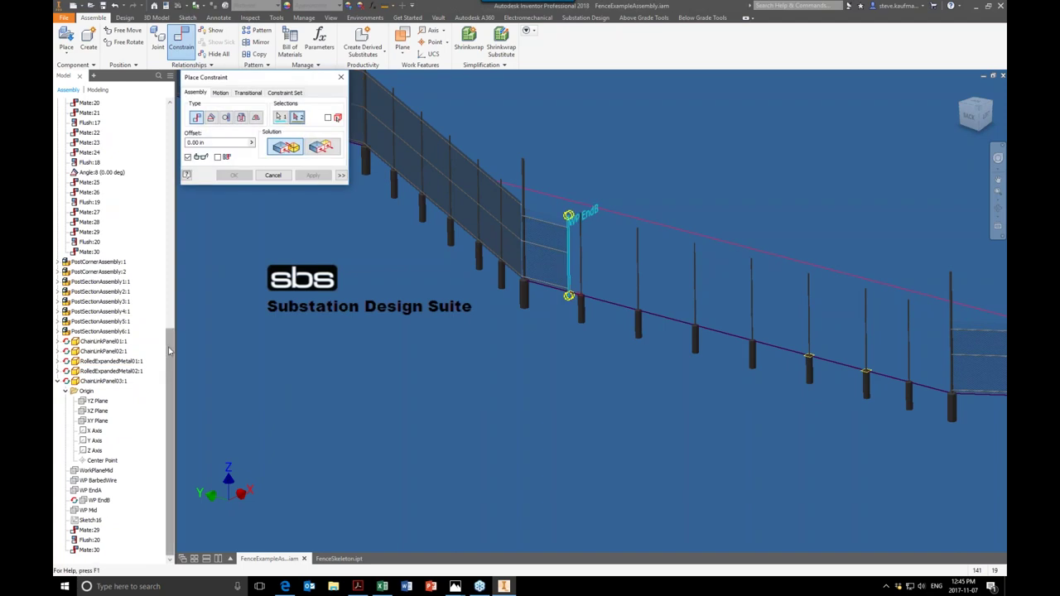
scroll(154, 180, "up", 10)
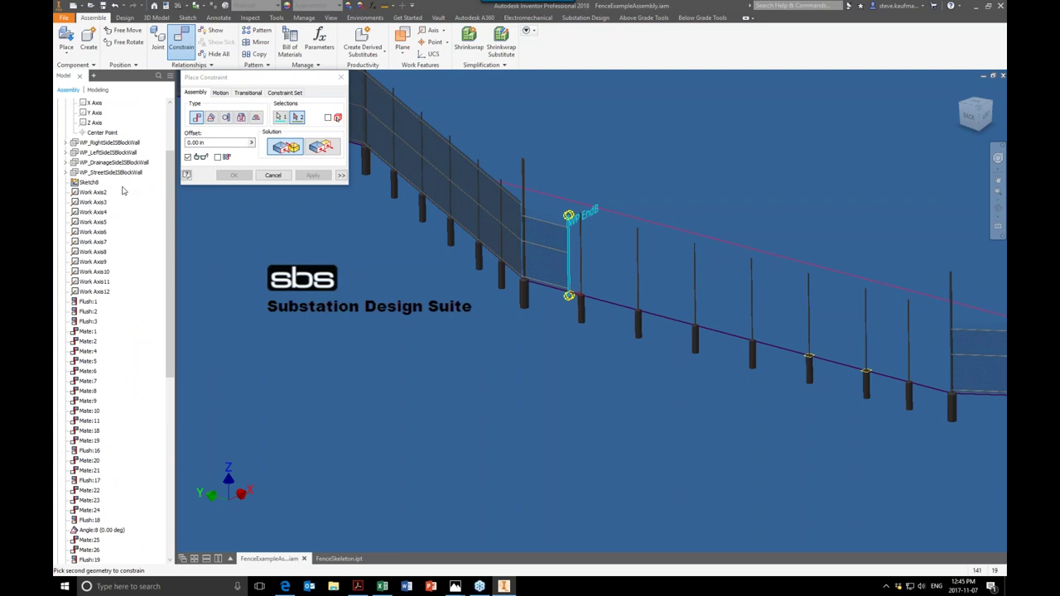
left_click(96, 242)
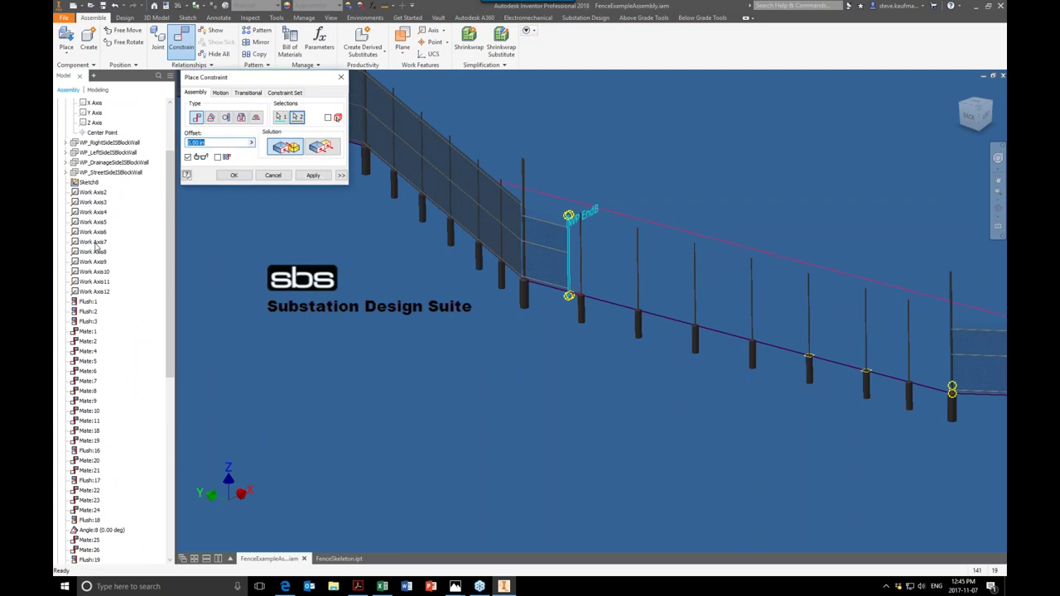
left_click(298, 175)
left_click(274, 174)
scroll(407, 372, "up", 5)
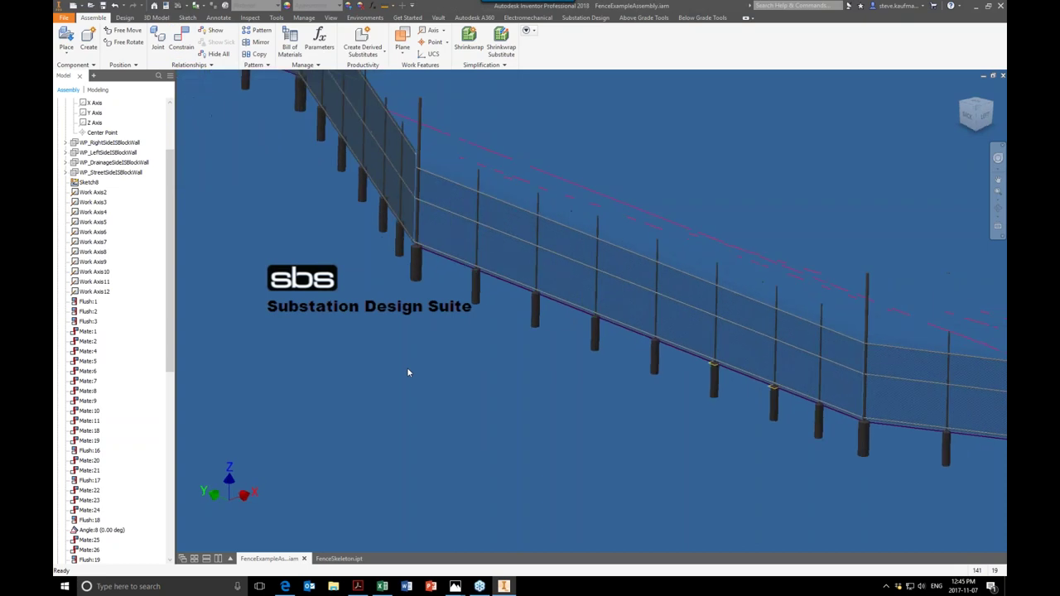
scroll(768, 354, "down", 3)
scroll(766, 353, "up", 4)
middle_click_drag(767, 352, 767, 353, "shift")
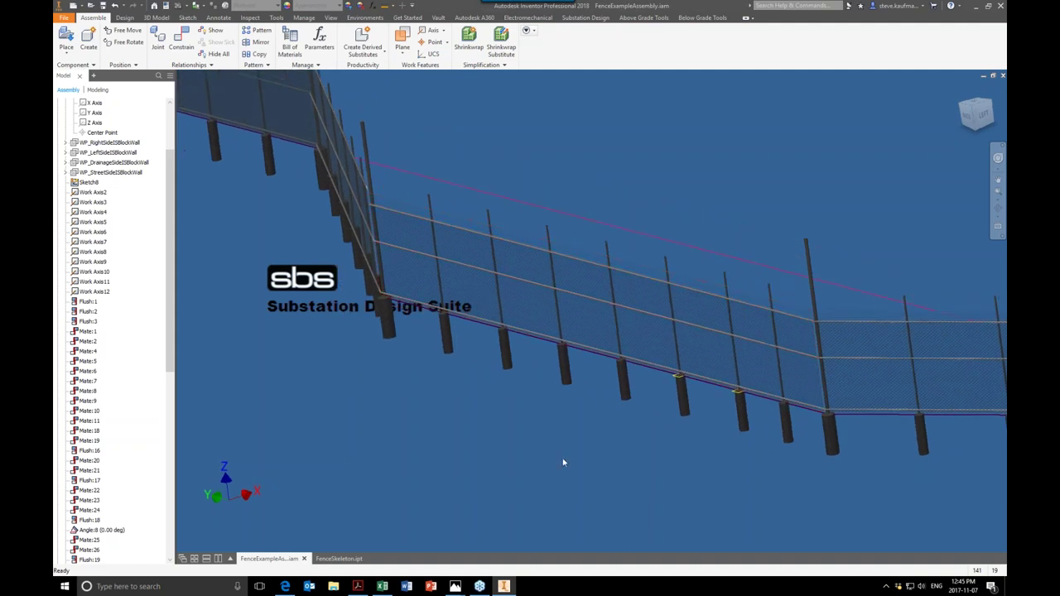
middle_click_drag(563, 462, 563, 462, "shift")
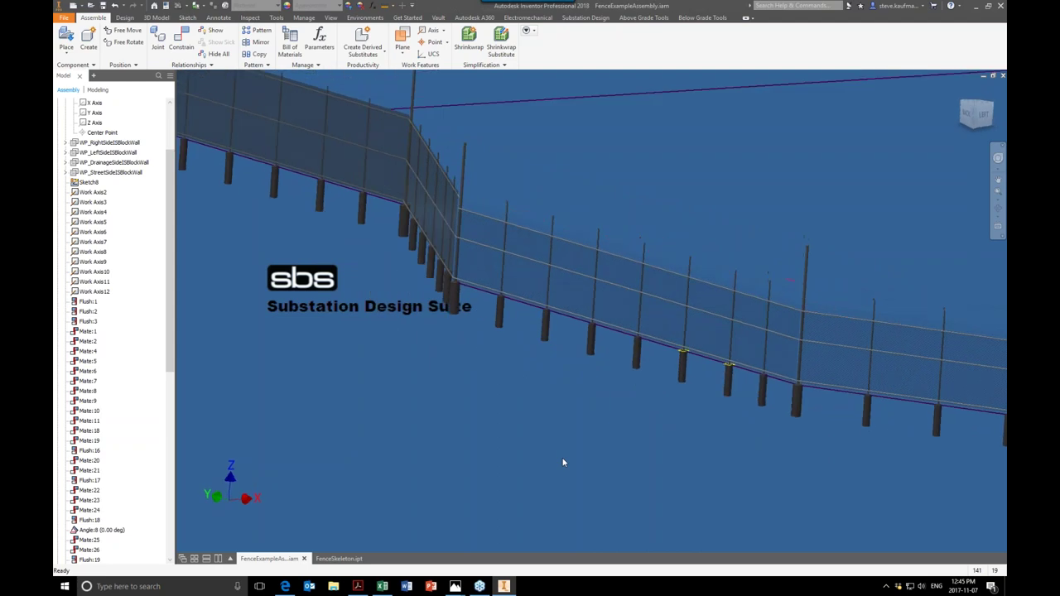
Step: Open ChainLinkTemplate.ipt from the ExampleFence folder and examine where its XZ origin plane runs relative to the panel
left_click(85, 5)
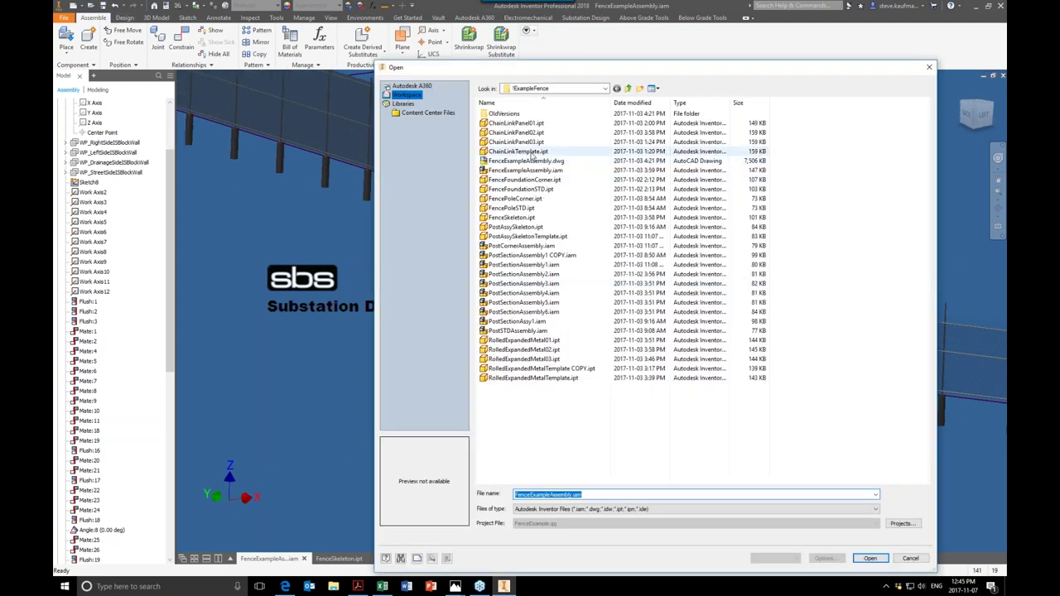
left_click(519, 151)
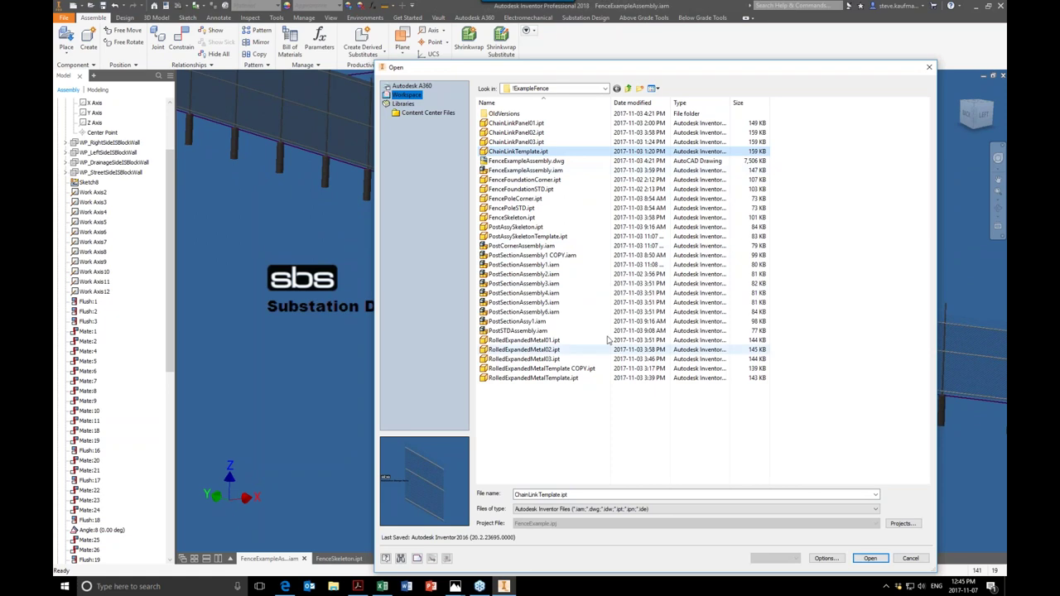
left_click(867, 558)
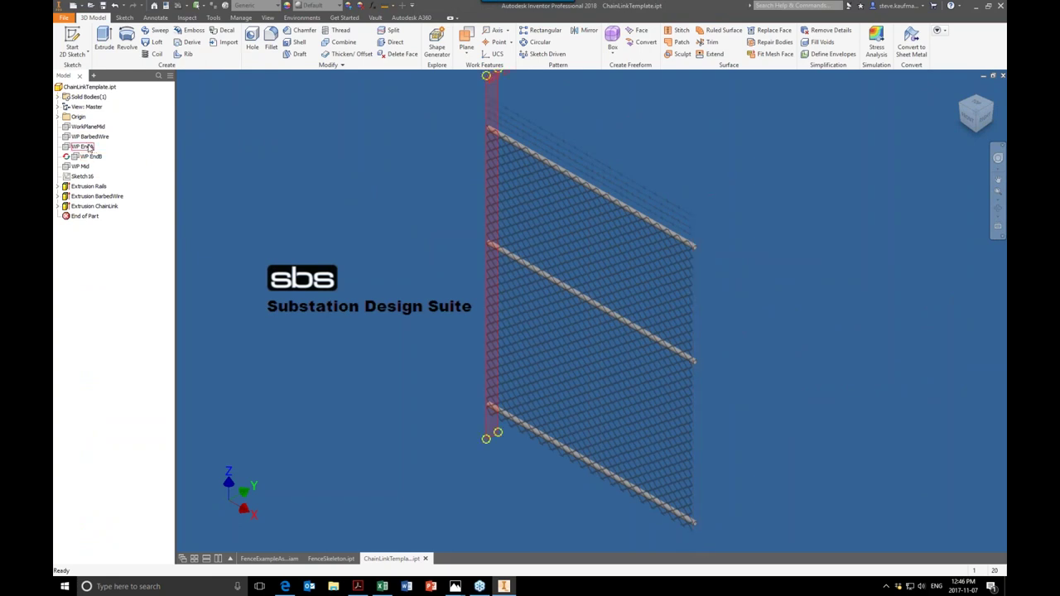
left_click(58, 117)
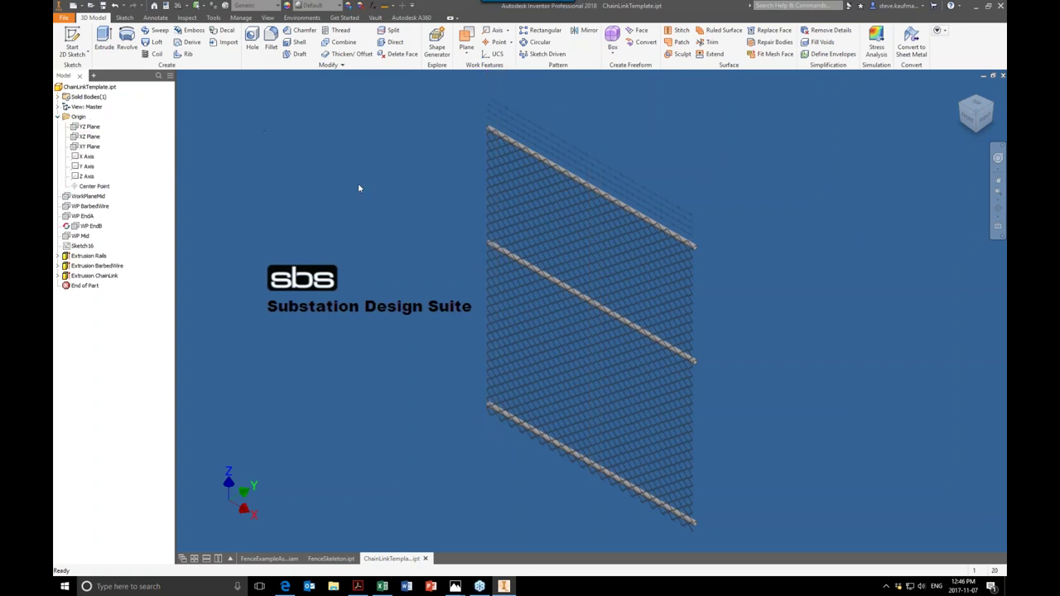
left_click(90, 136)
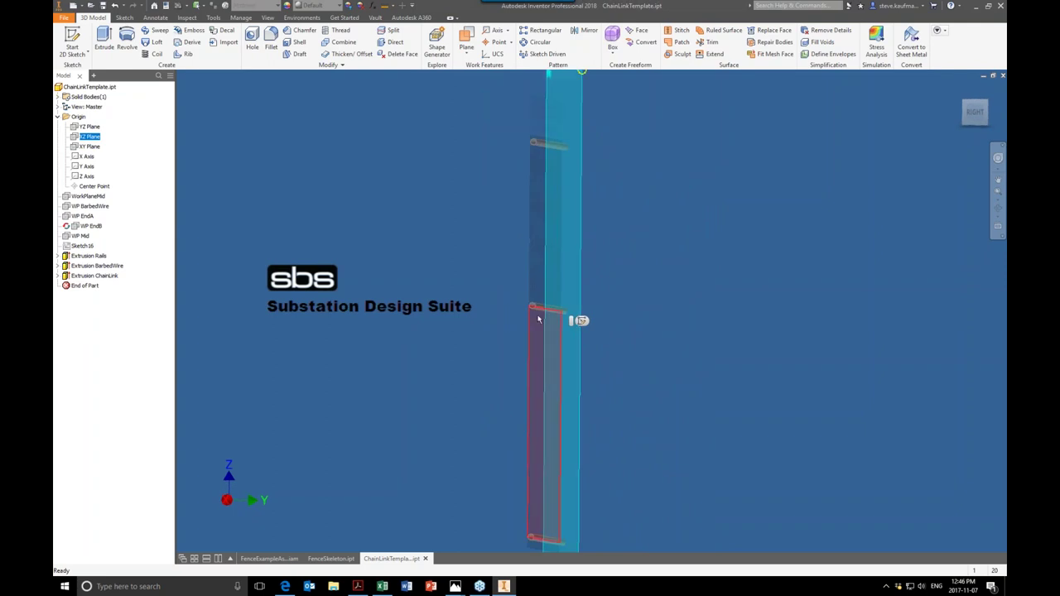
left_click(405, 369)
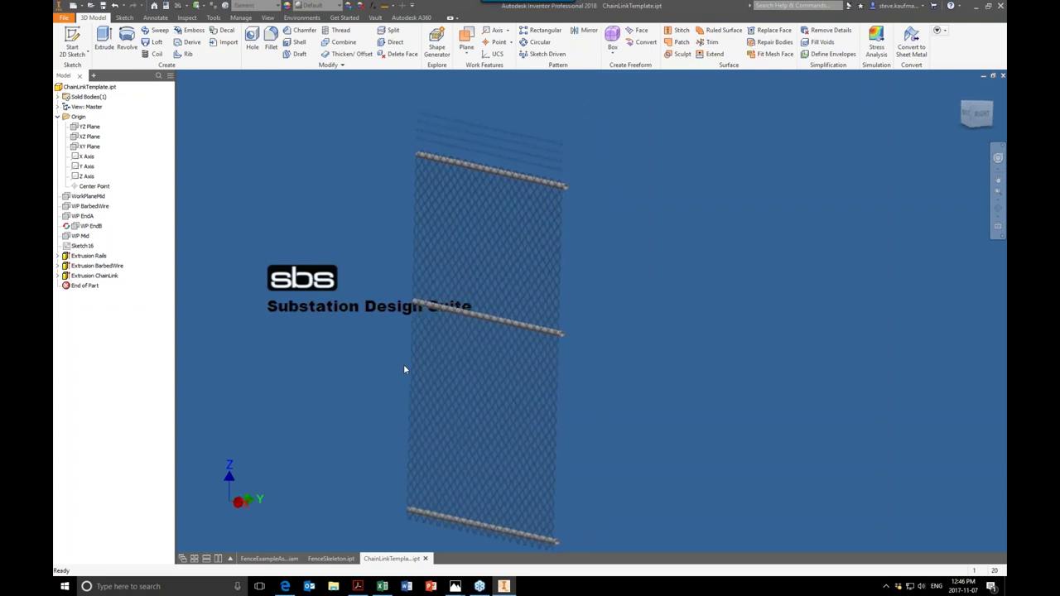
Step: Inspect the Extrusion Rails feature's extents and its WP EndB termination plane without changing the definition
right_click(92, 264)
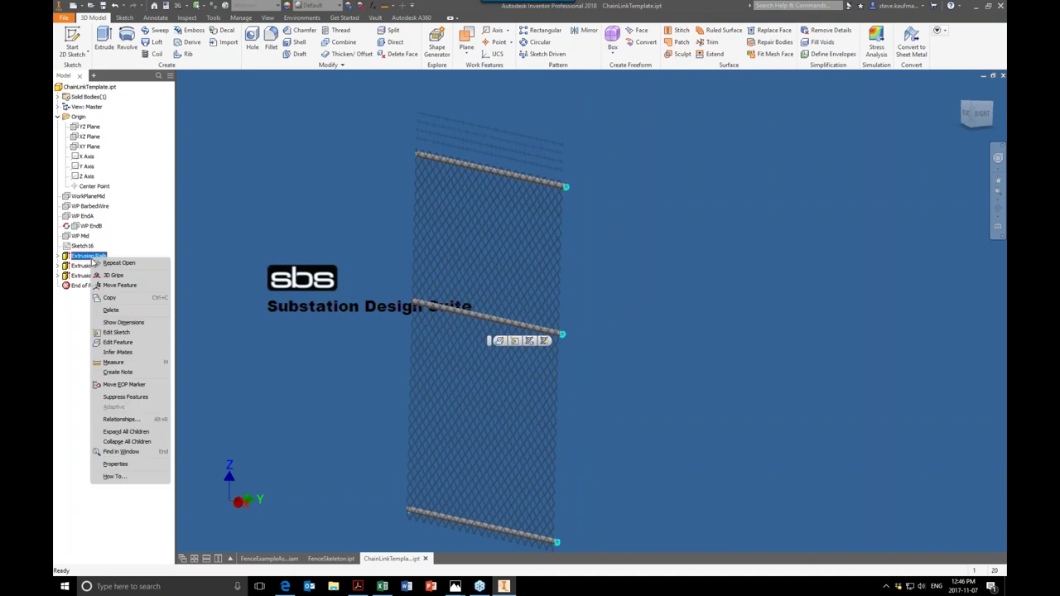
left_click(117, 342)
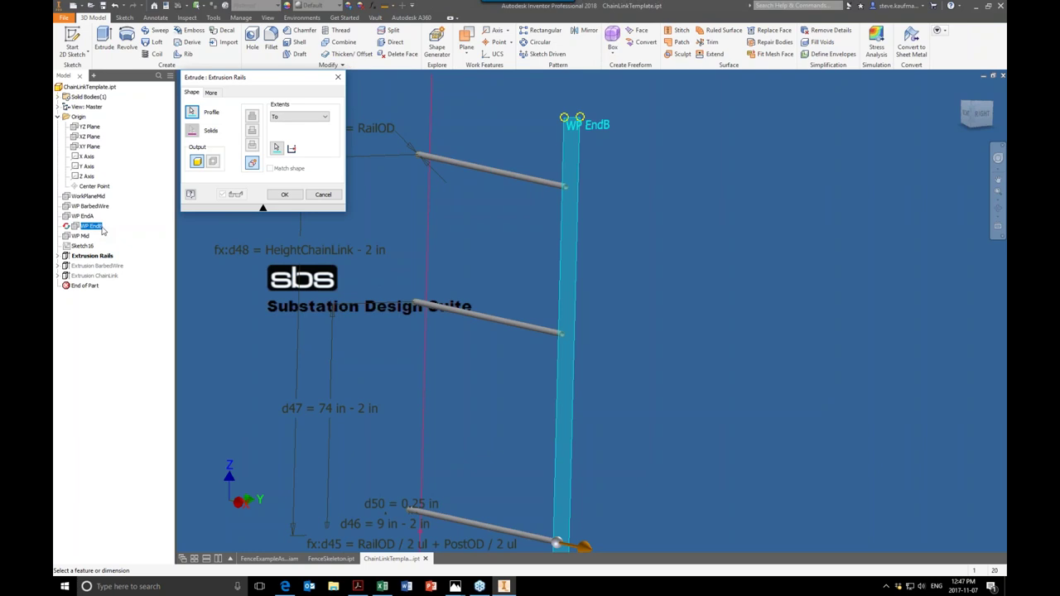
left_click(322, 194)
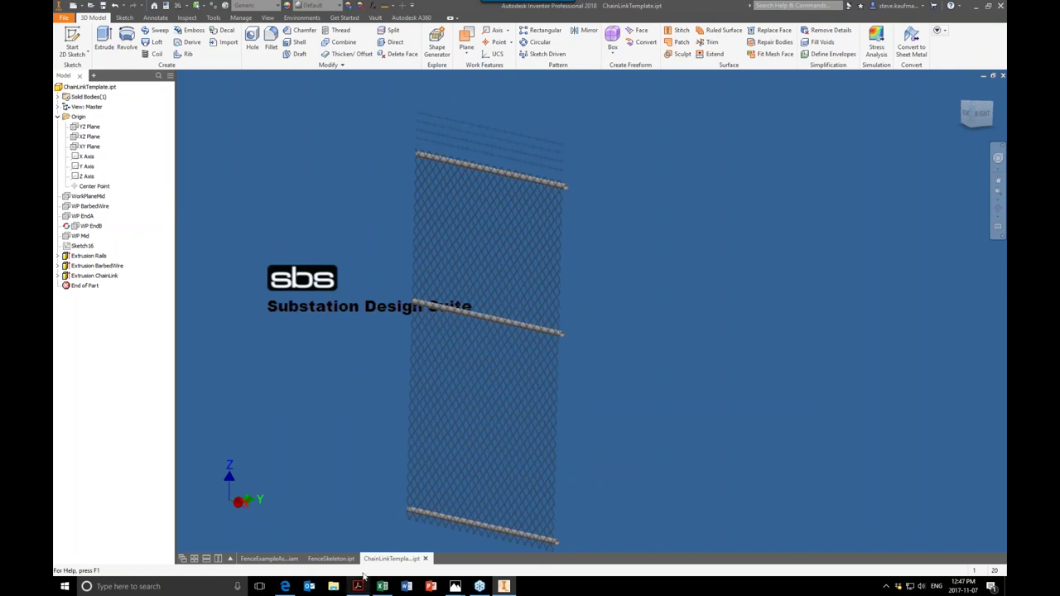
Step: Return to FenceExampleAssembly.iam and review the mate and flush constraints applied to ChainLinkPanel03 one by one
left_click(269, 558)
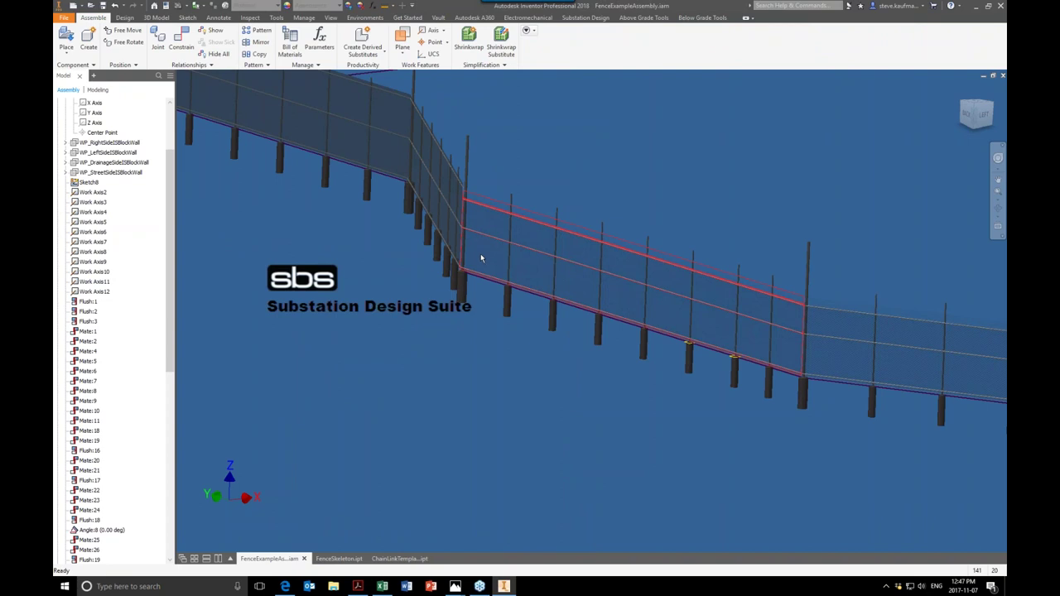
scroll(105, 555, "down", 10)
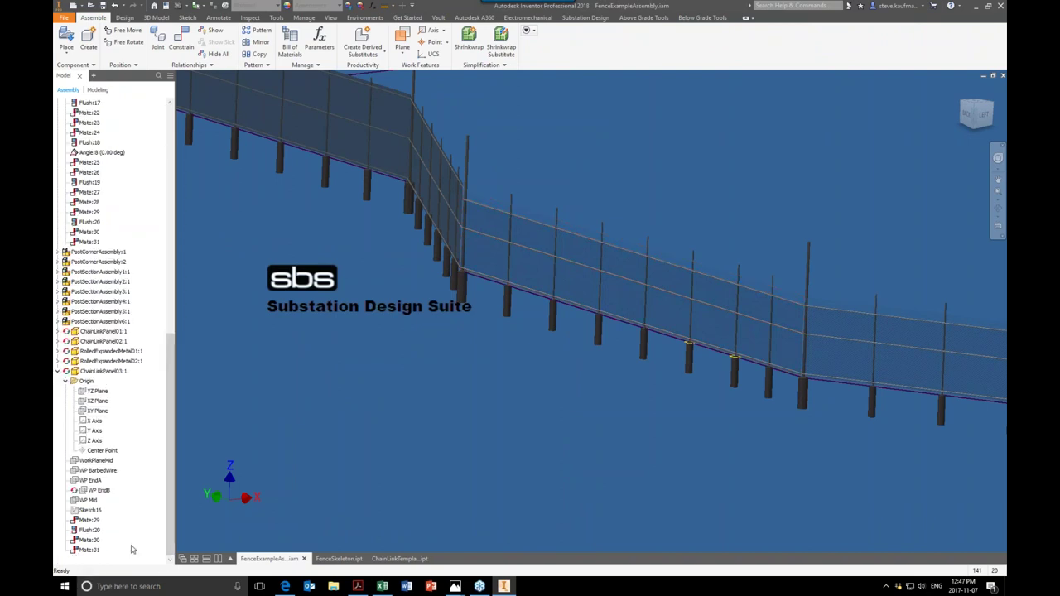
left_click(91, 550)
left_click(91, 521)
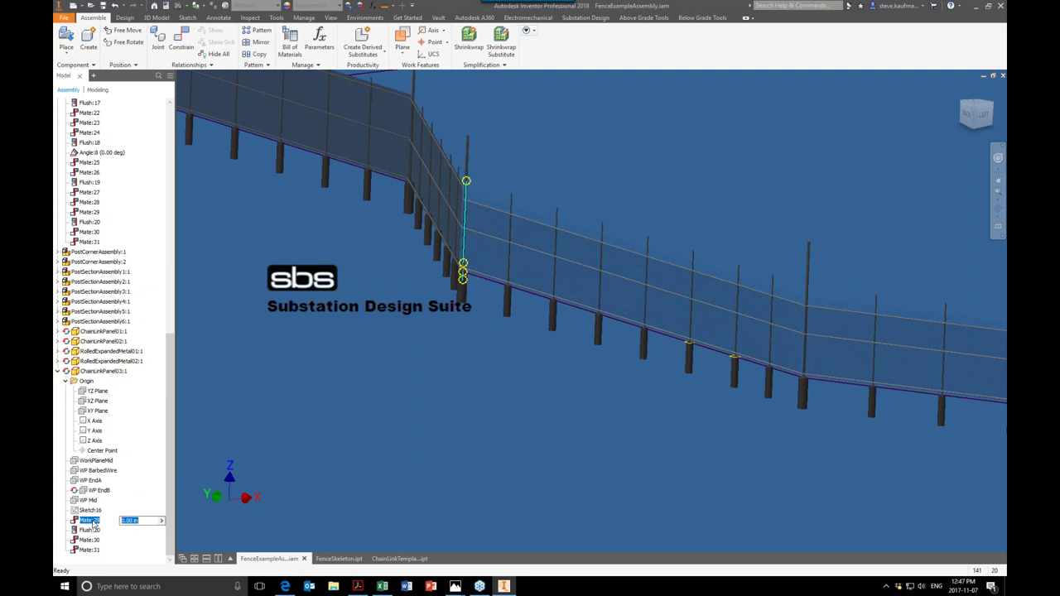
left_click(89, 531)
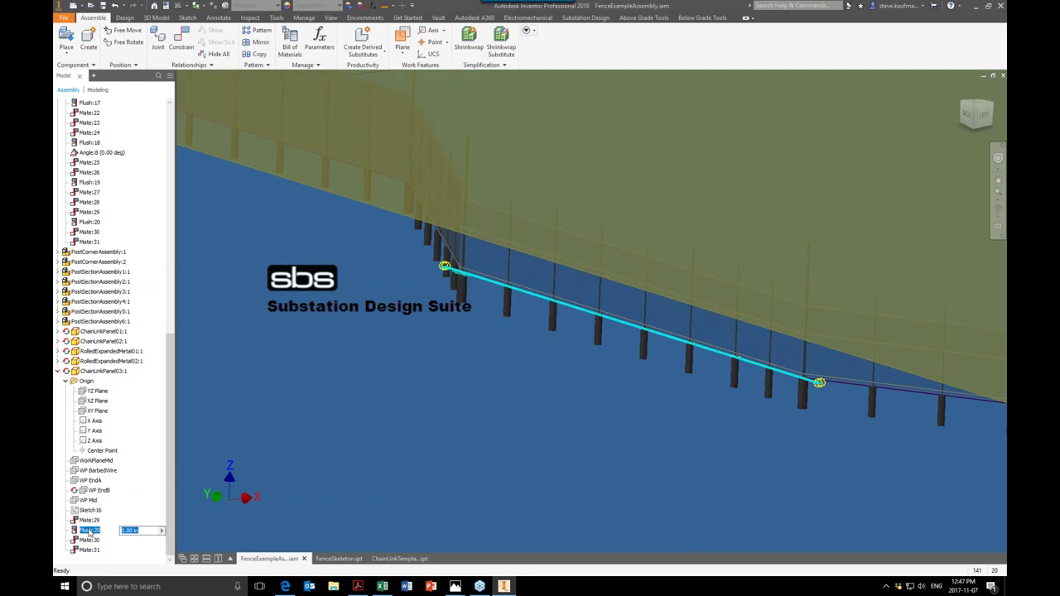
left_click(90, 540)
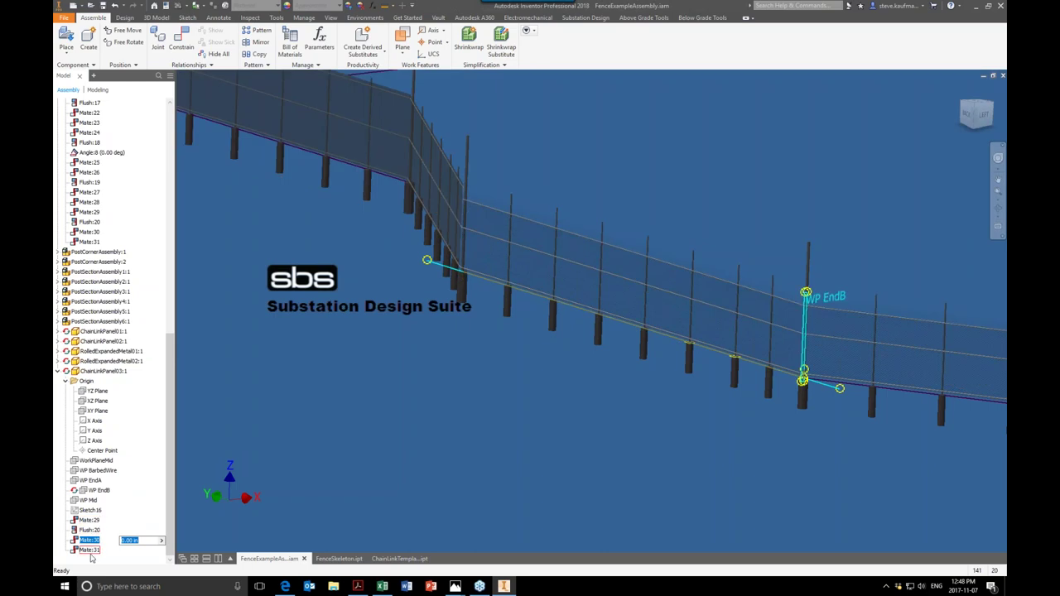
left_click(361, 543)
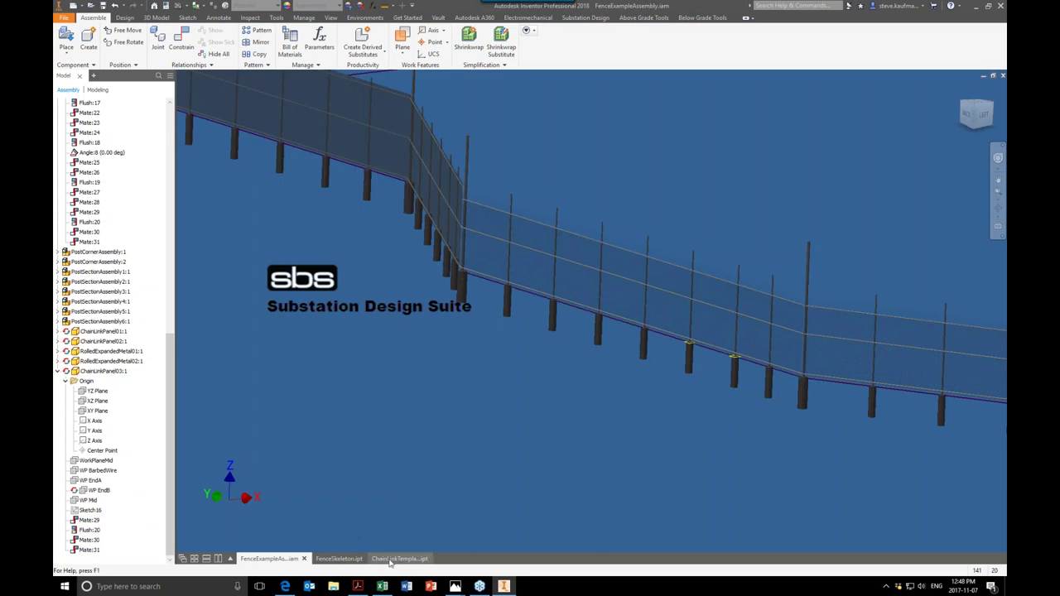
Step: Check the extents of the Extrusion ChainLink feature in ChainLinkTemplate.ipt without changing them, and close the template
left_click(389, 559)
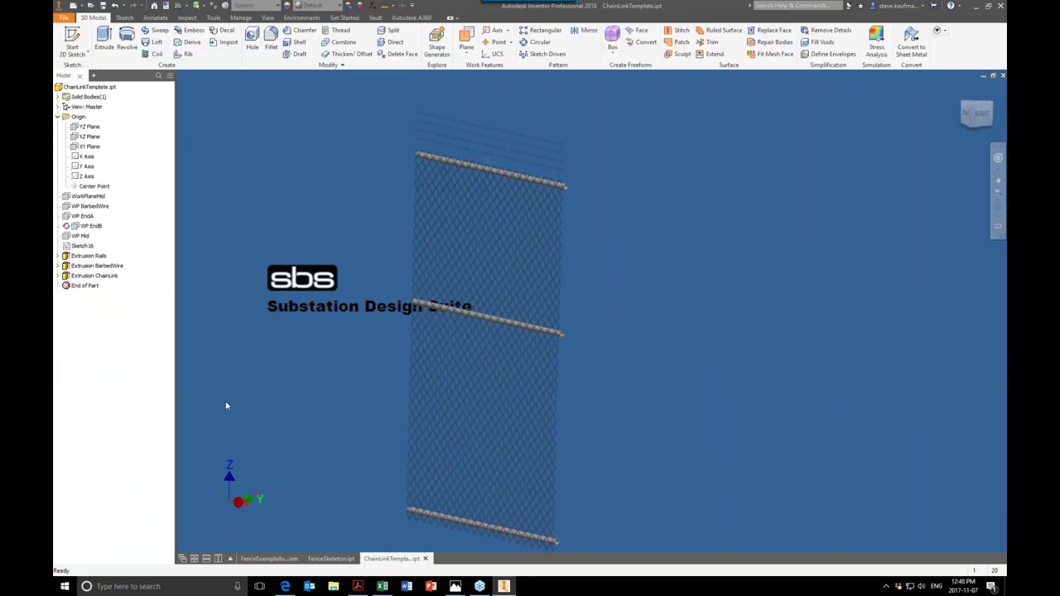
left_click(98, 277)
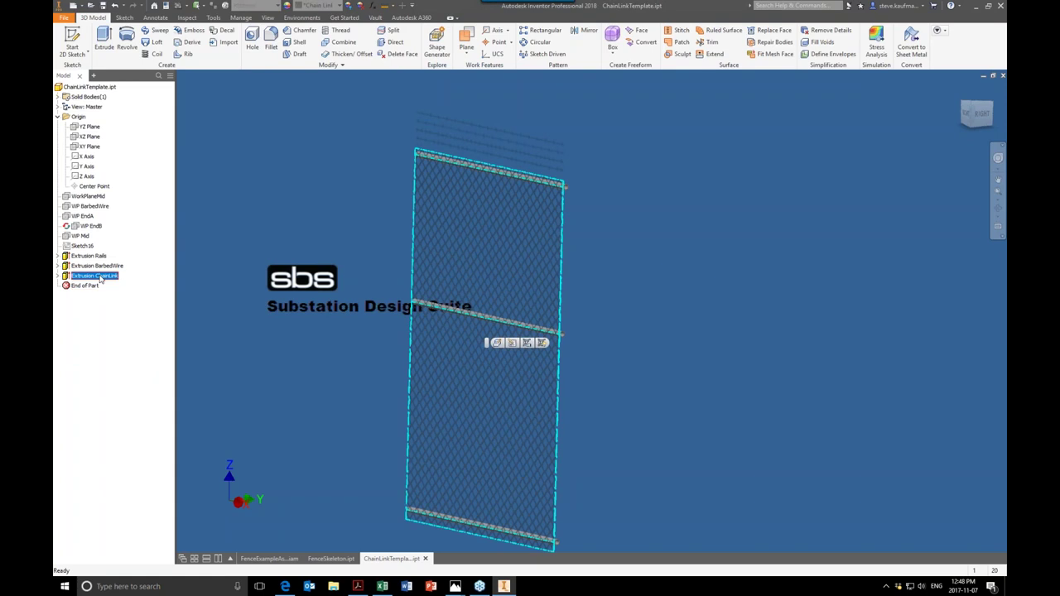
right_click(99, 279)
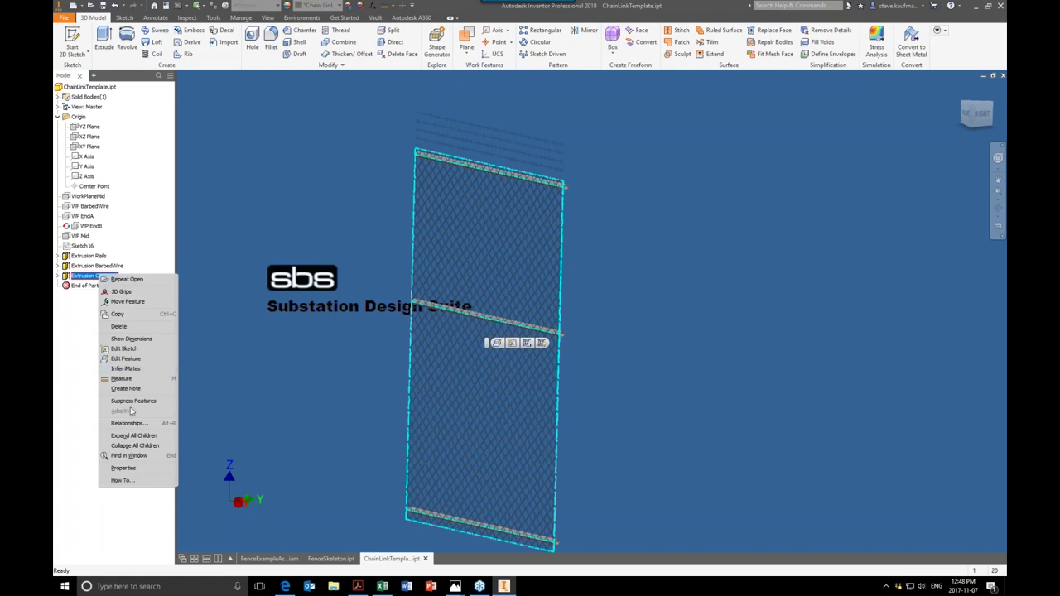
left_click(122, 360)
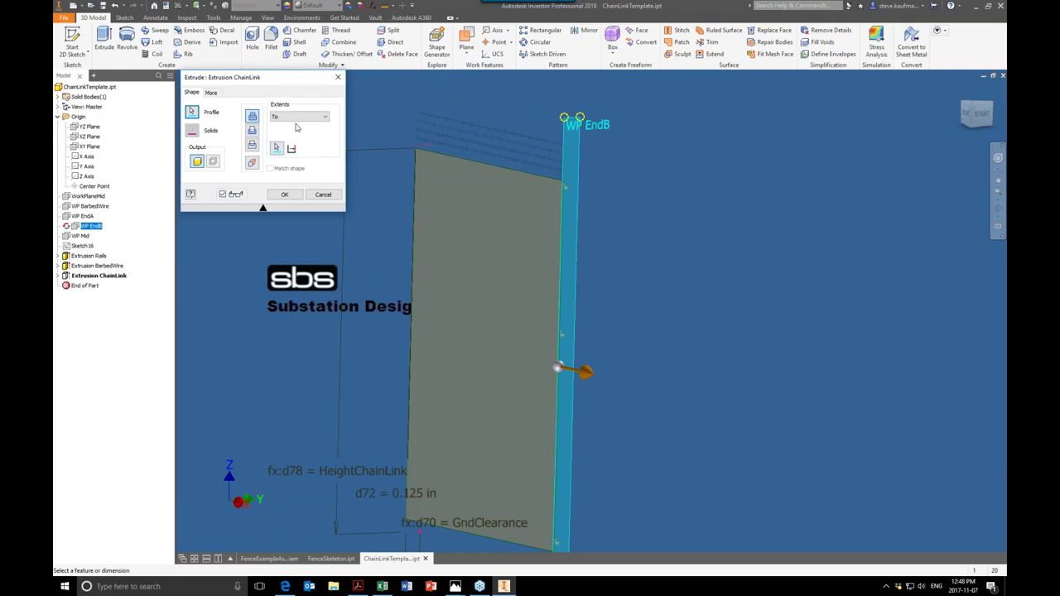
left_click(323, 195)
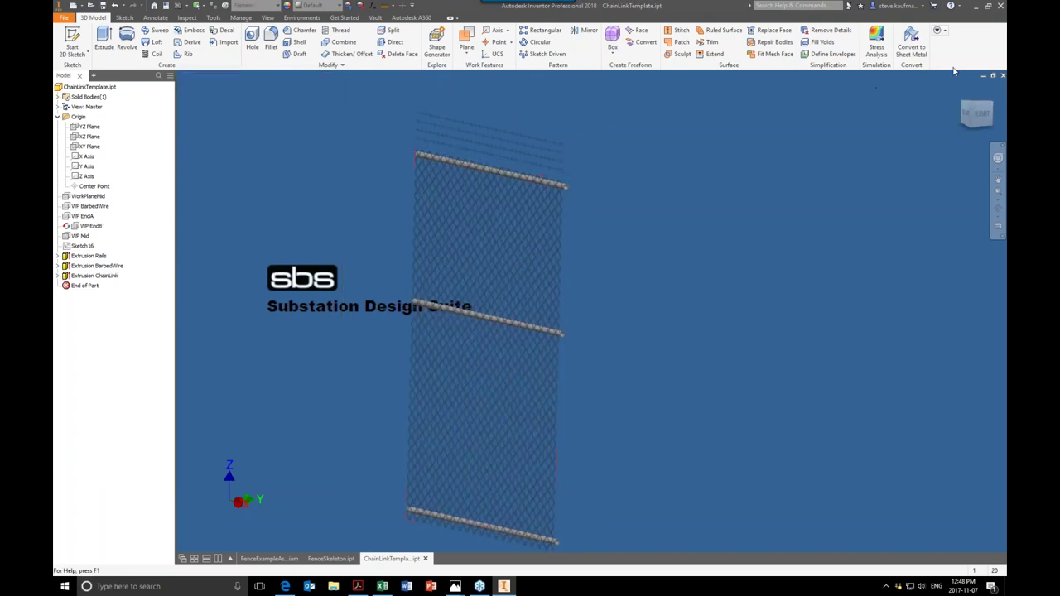
left_click(1001, 76)
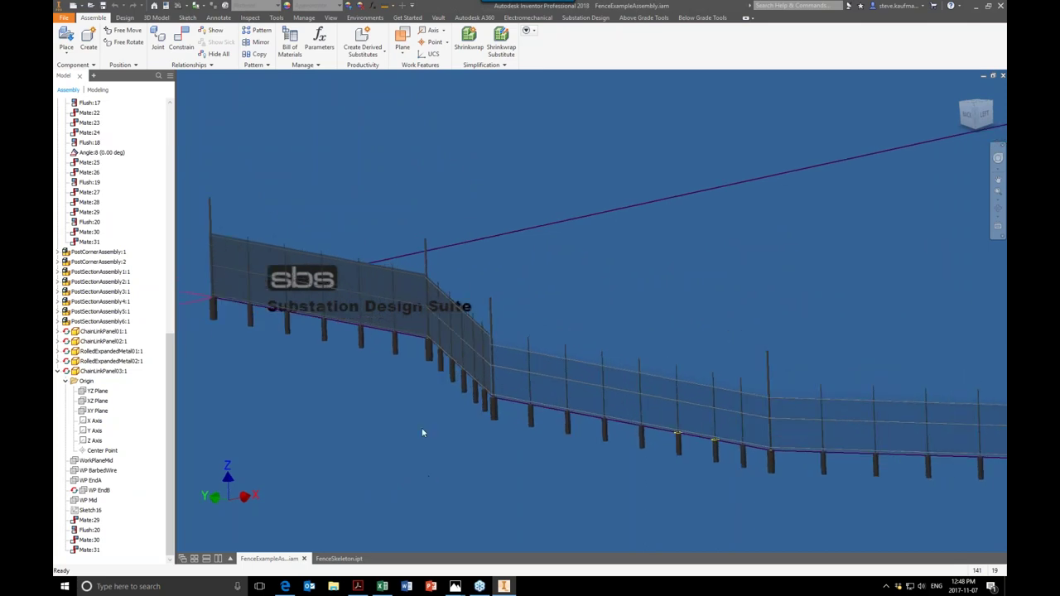
Step: Open the fence assembly's bill of materials, enlarge its window, and show the structured view
left_click(290, 41)
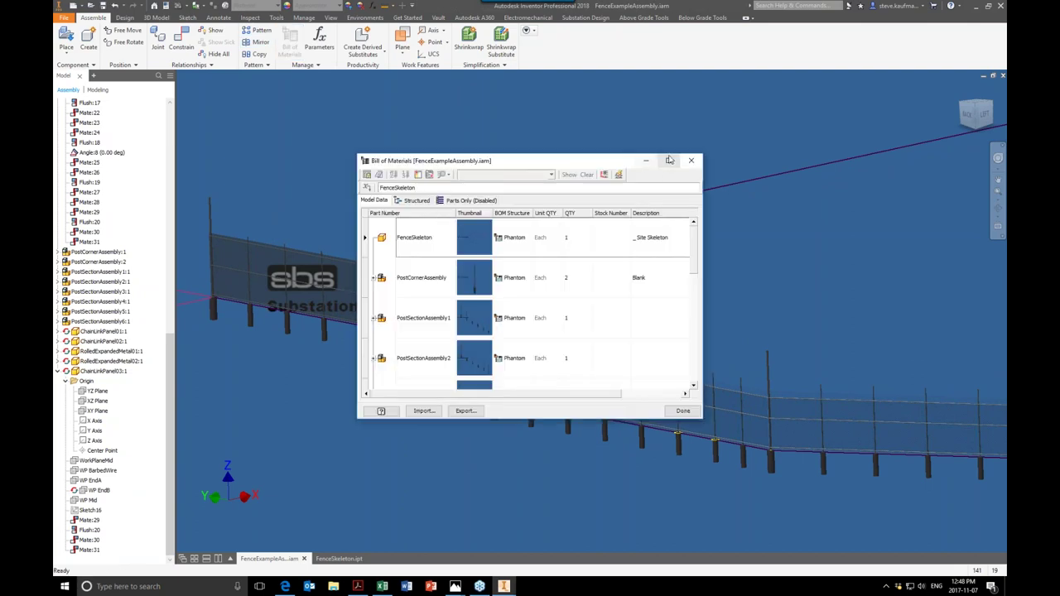
left_click_drag(607, 160, 481, 86)
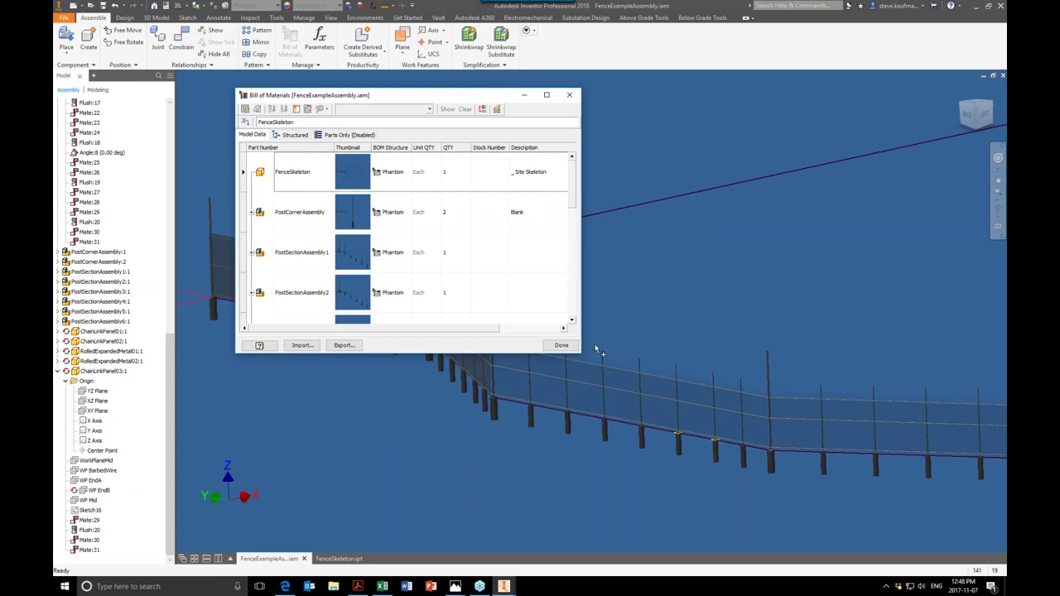
left_click_drag(596, 350, 876, 535)
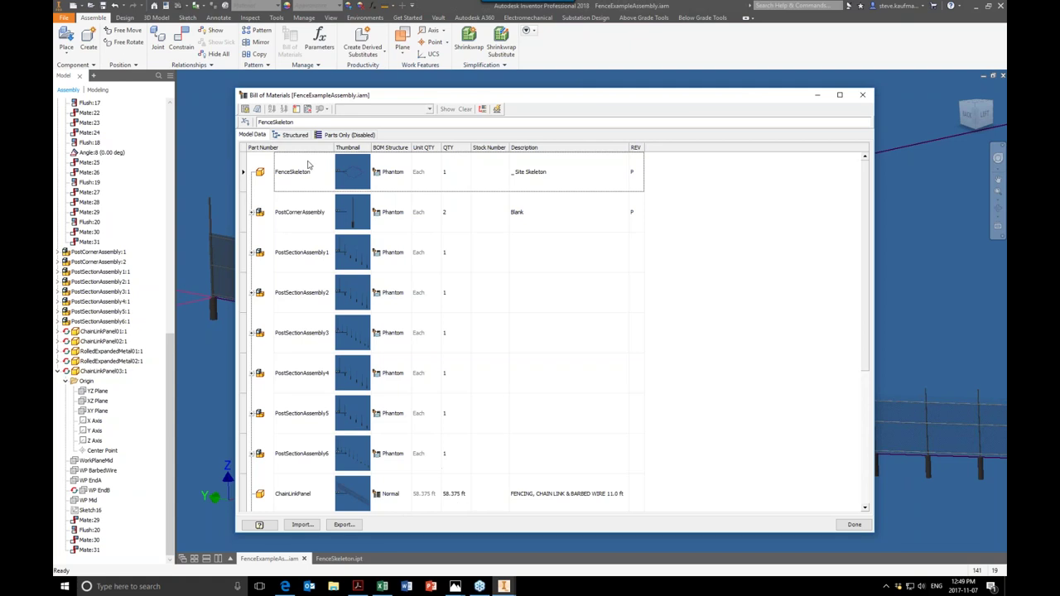
left_click(295, 136)
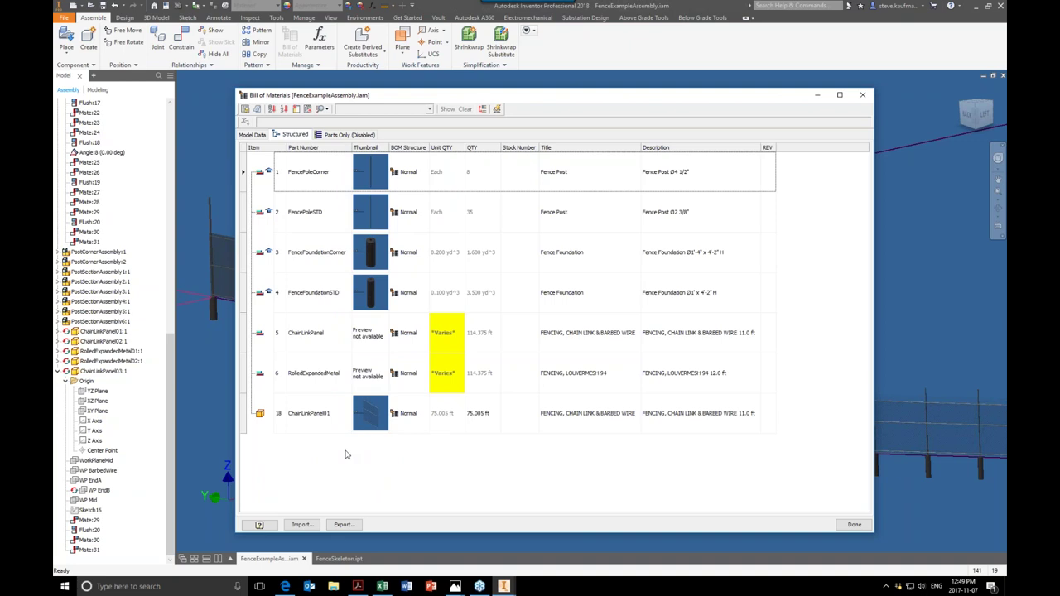
Step: Change item 18's part number to ChainLinkPanel to merge it with item 5, and select the merged row's quantity
left_click(332, 419)
left_click(332, 419)
left_click(332, 417)
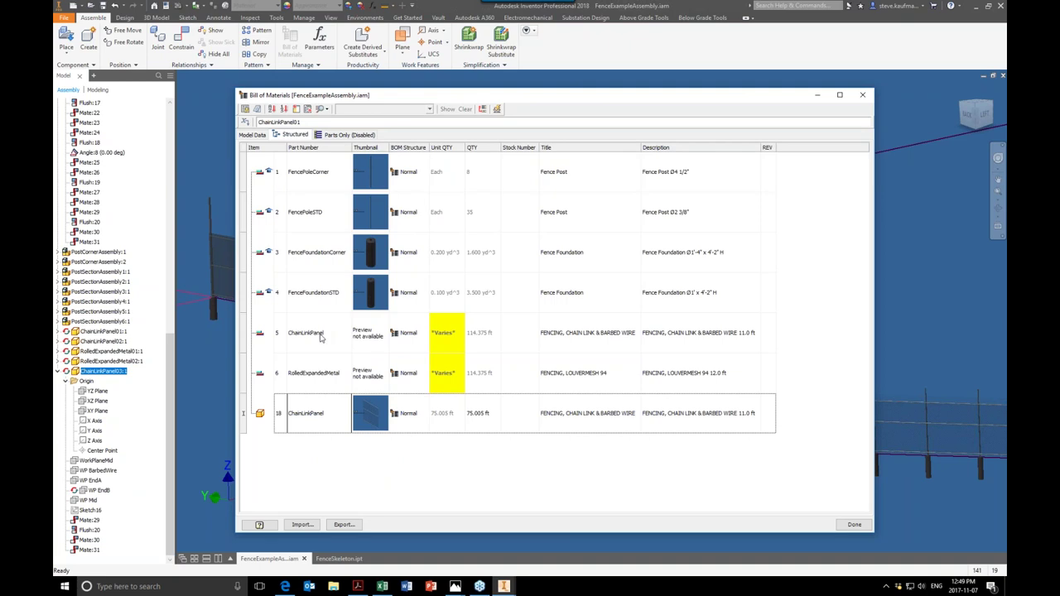
key("Return")
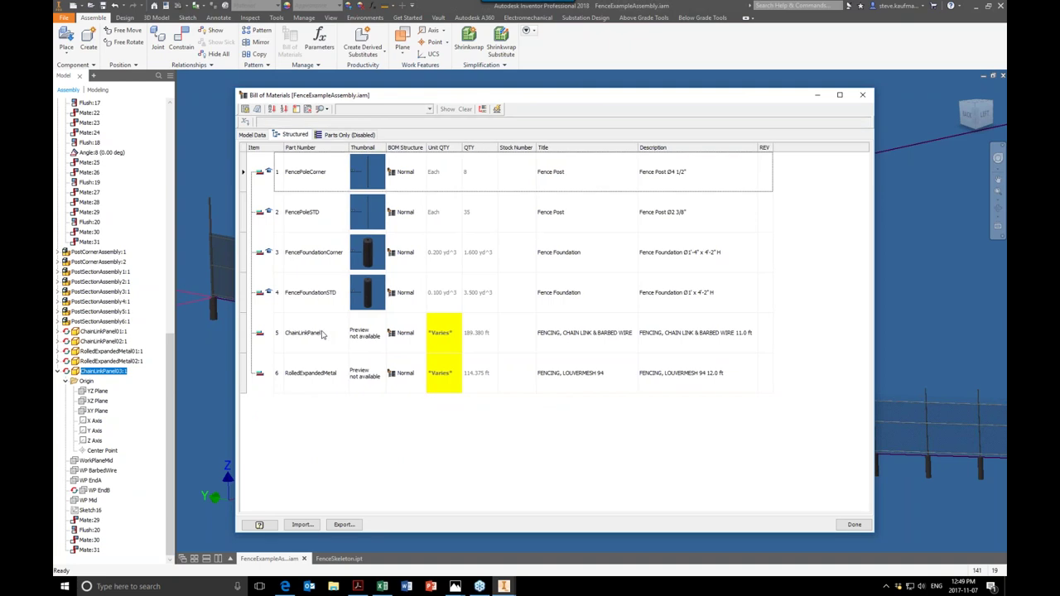
left_click(481, 349)
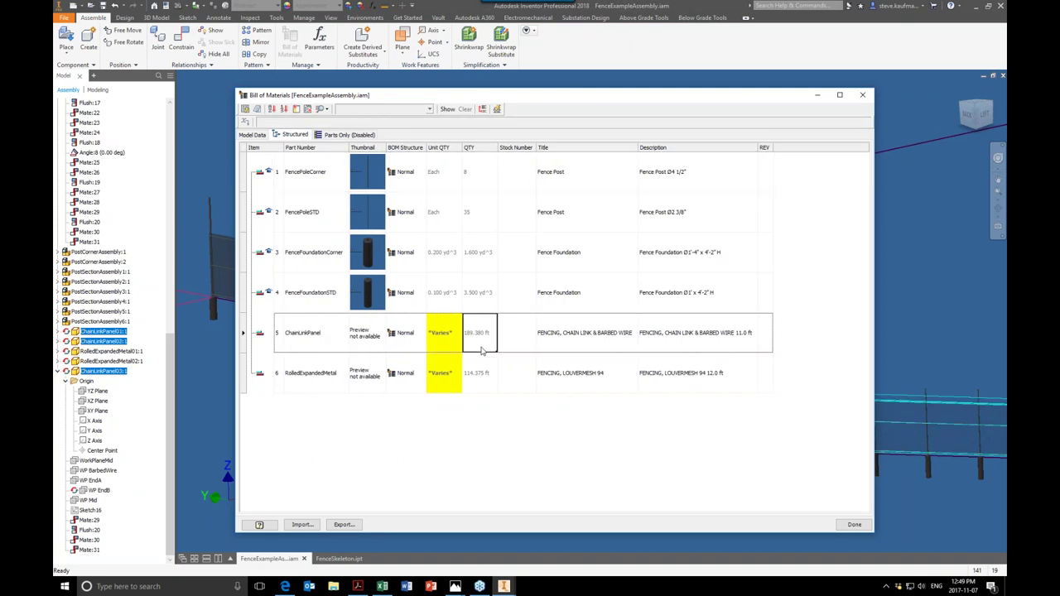
Step: Review the quantities of the foundation, ChainLinkPanel and RolledExpandedMetal rows in the structured bill of materials
left_click(484, 376)
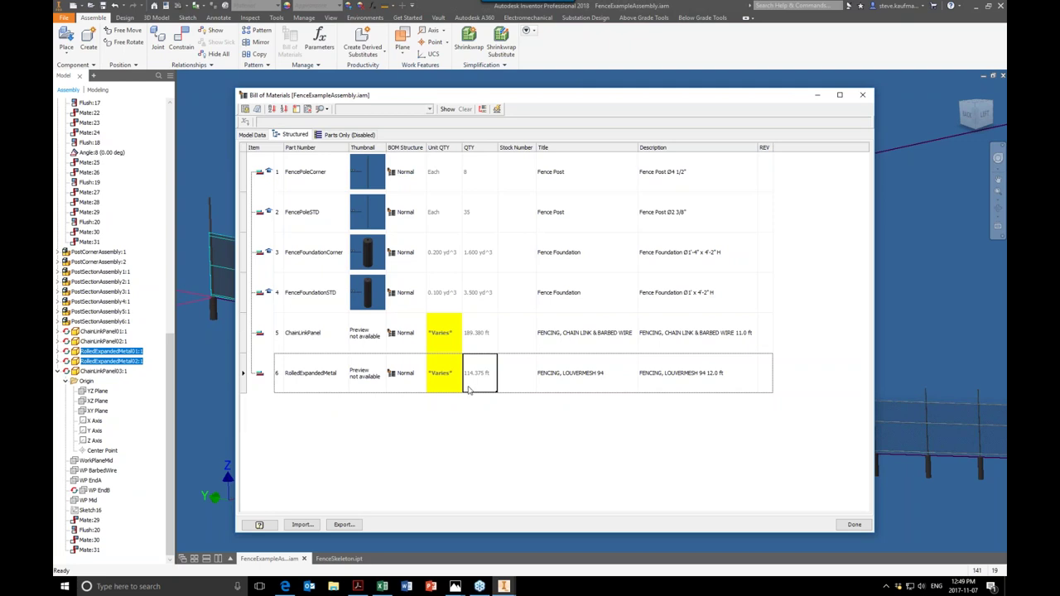
left_click(470, 346)
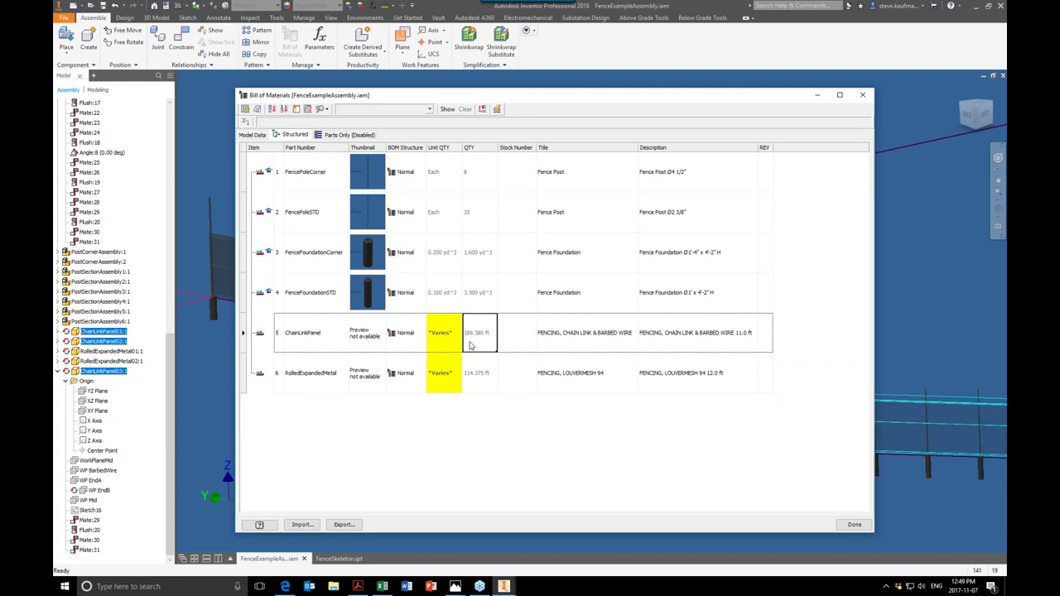
left_click(476, 306)
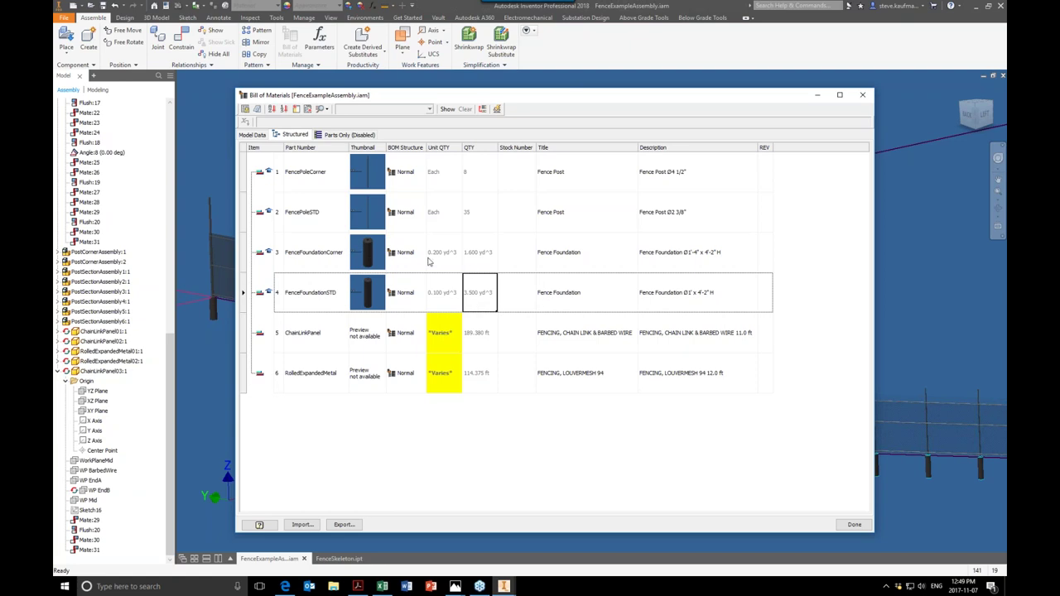
left_click(323, 262)
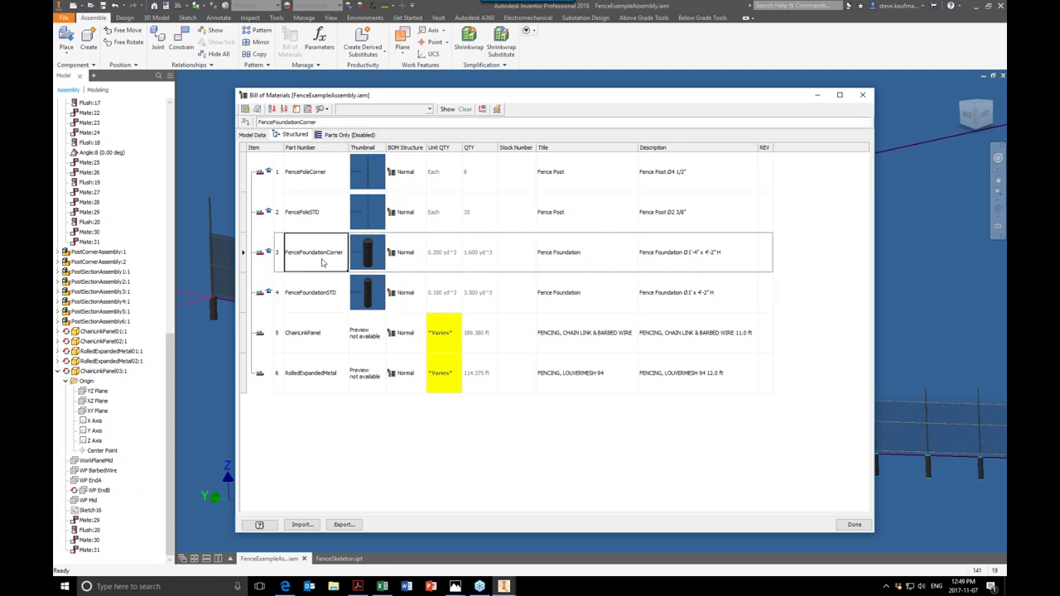
left_click(480, 265)
left_click(483, 292)
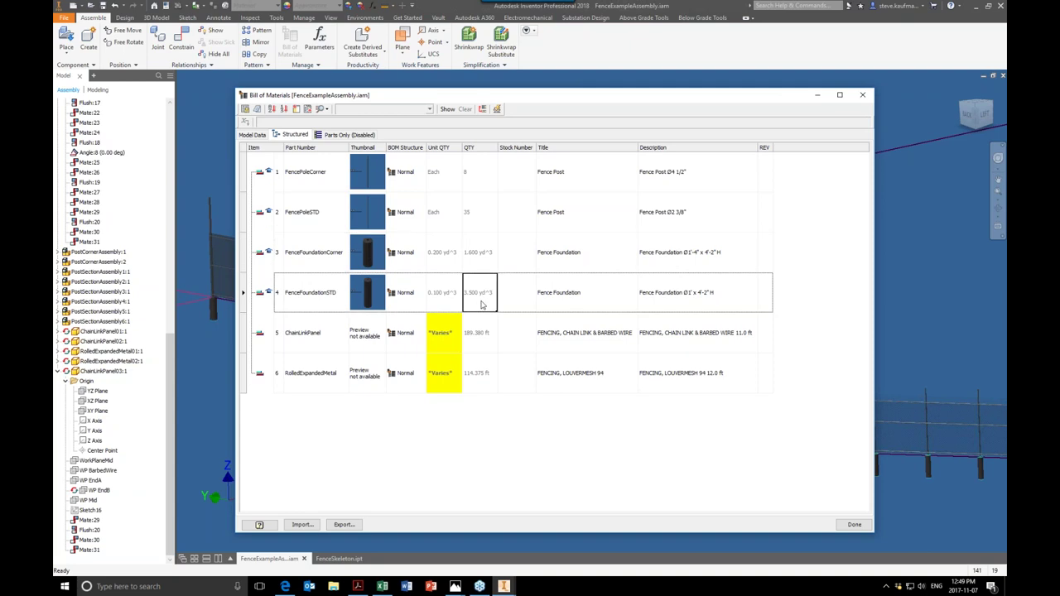
left_click(481, 339)
left_click(488, 377)
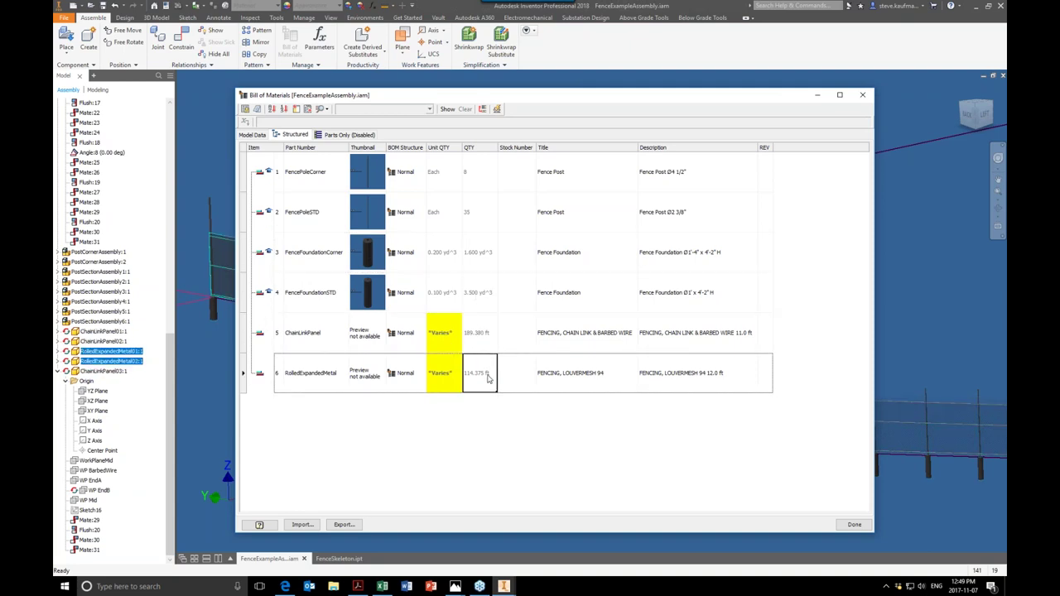
Step: Check the fence pole quantities and the part numbers of items 1 to 5, and close the bill of materials
left_click(476, 216)
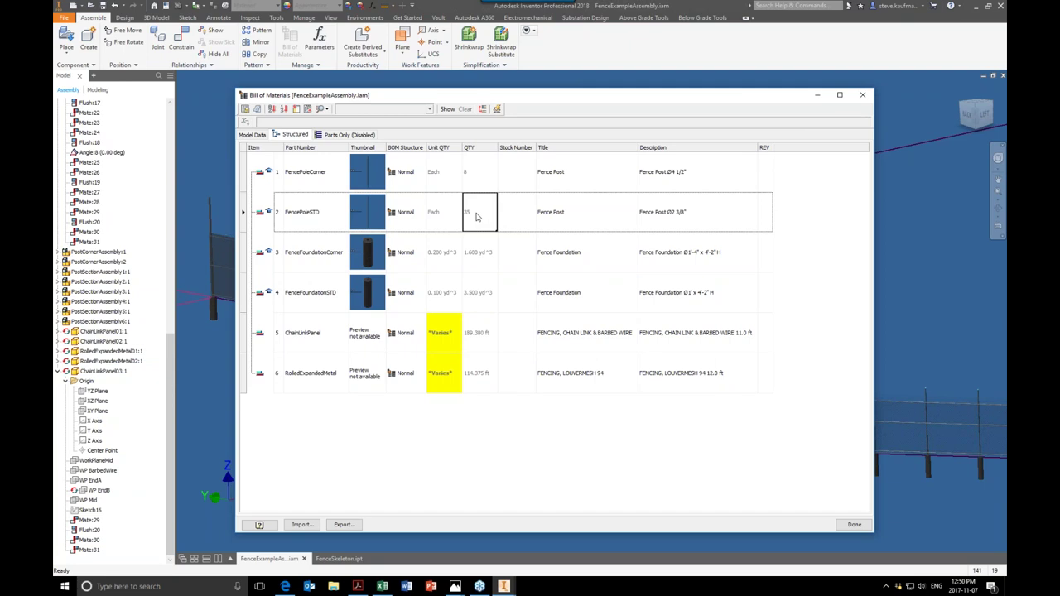
left_click(474, 187)
left_click(321, 179)
left_click(327, 213)
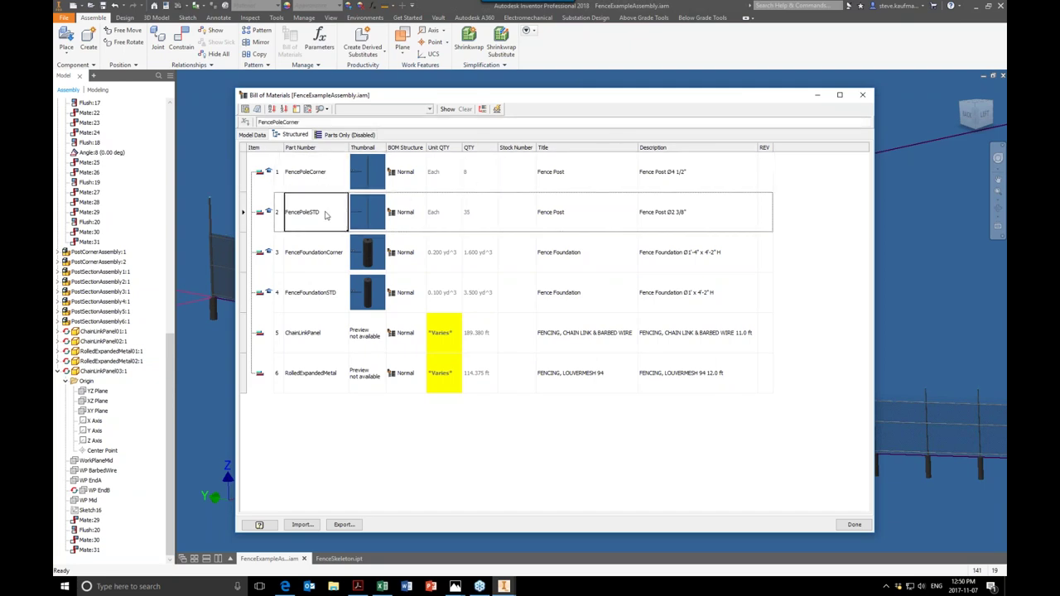
left_click(328, 256)
left_click(320, 294)
left_click(318, 349)
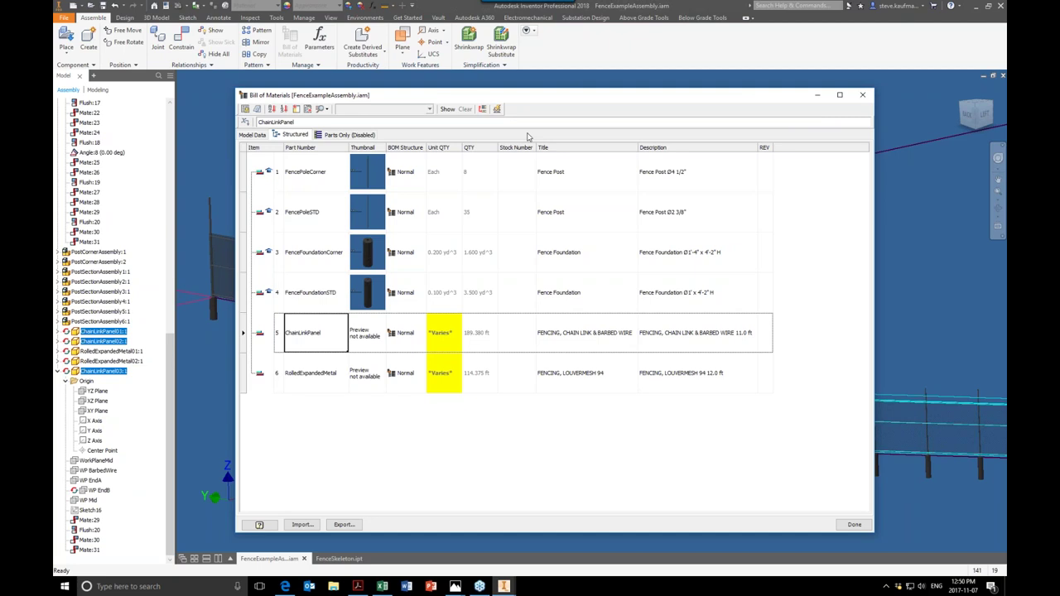
left_click(854, 524)
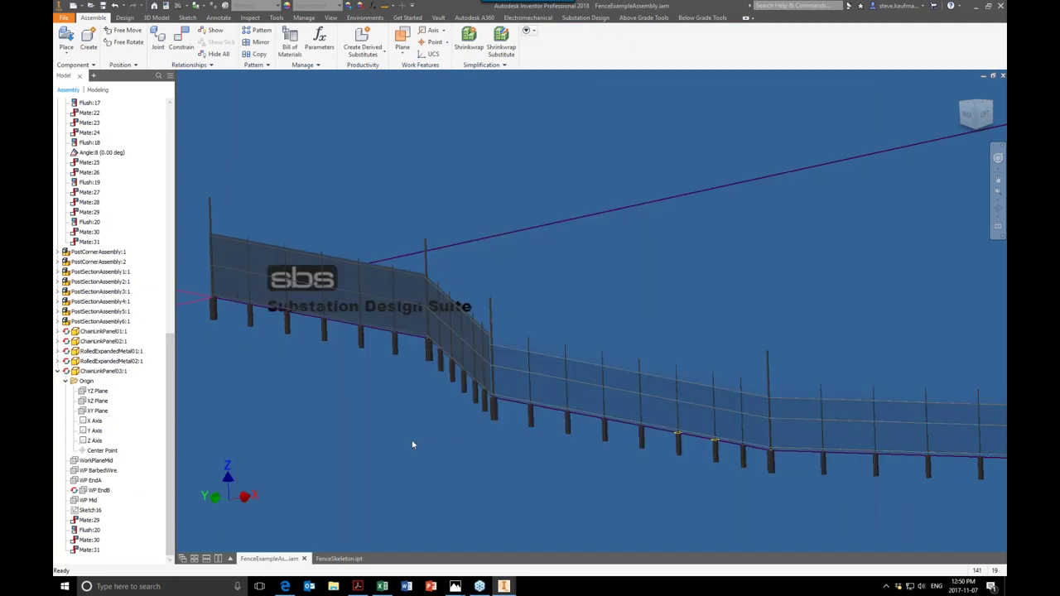
Step: Save FenceExampleAssembly.iam with its dependents, accepting the migration of the files to the current release
left_click(102, 6)
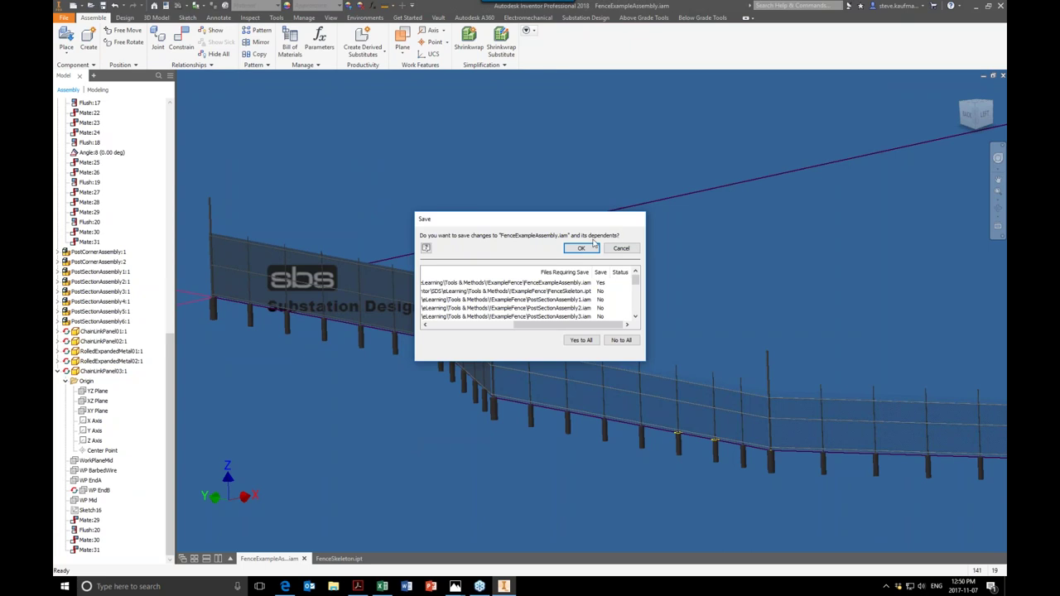
left_click(583, 247)
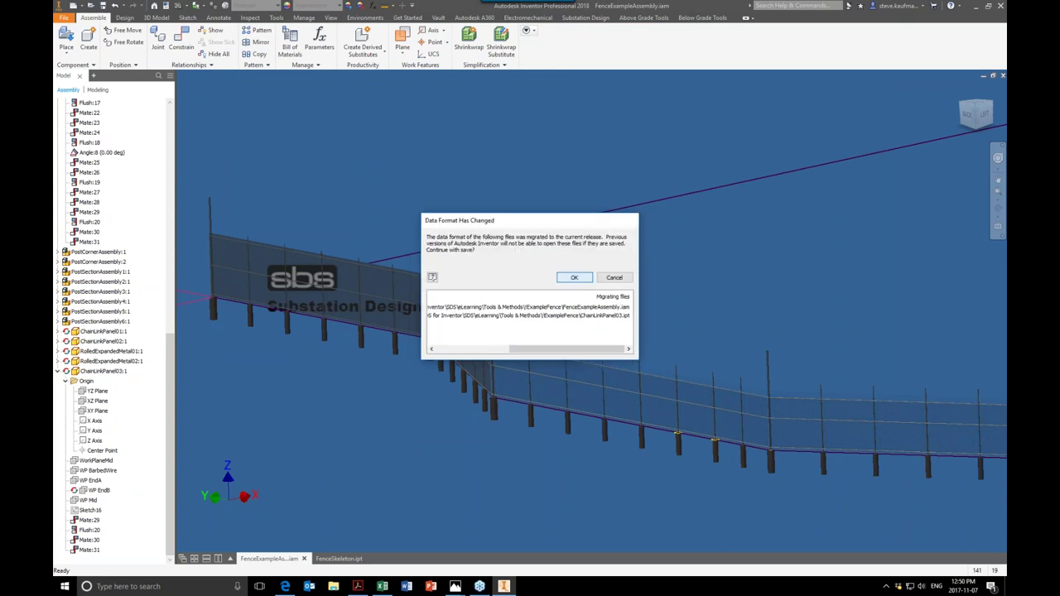
left_click(578, 277)
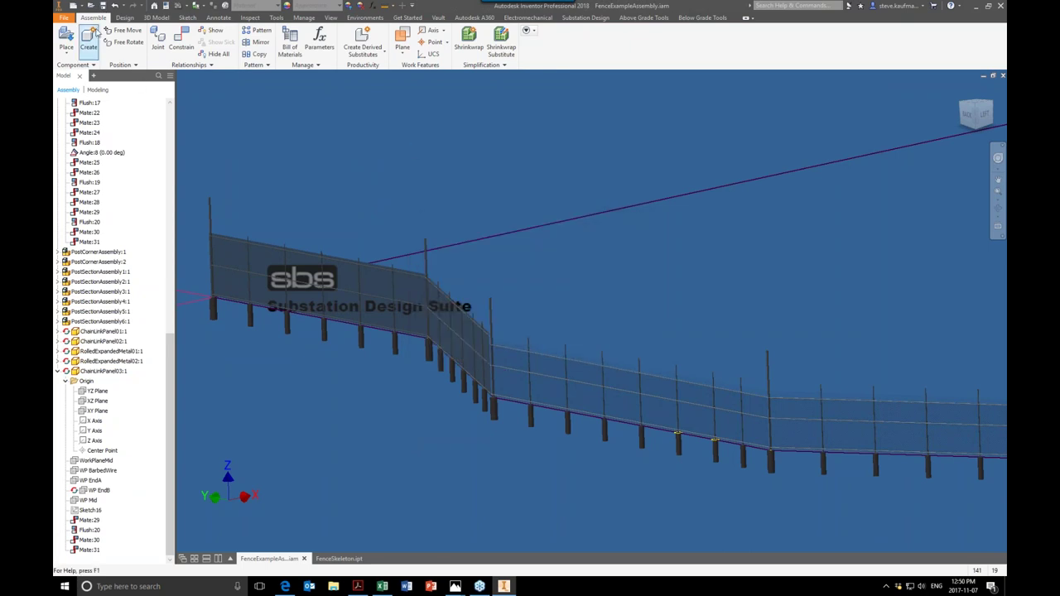
Step: Open the drawing FenceExampleAssembly.dwg from the ExampleFence folder
left_click(91, 6)
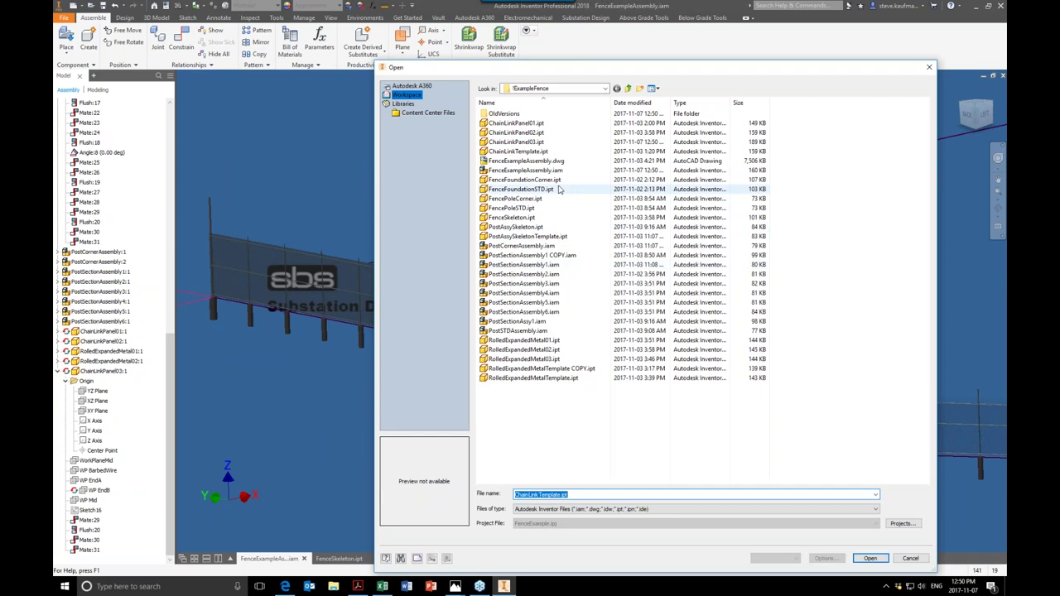
left_click(551, 161)
left_click(869, 558)
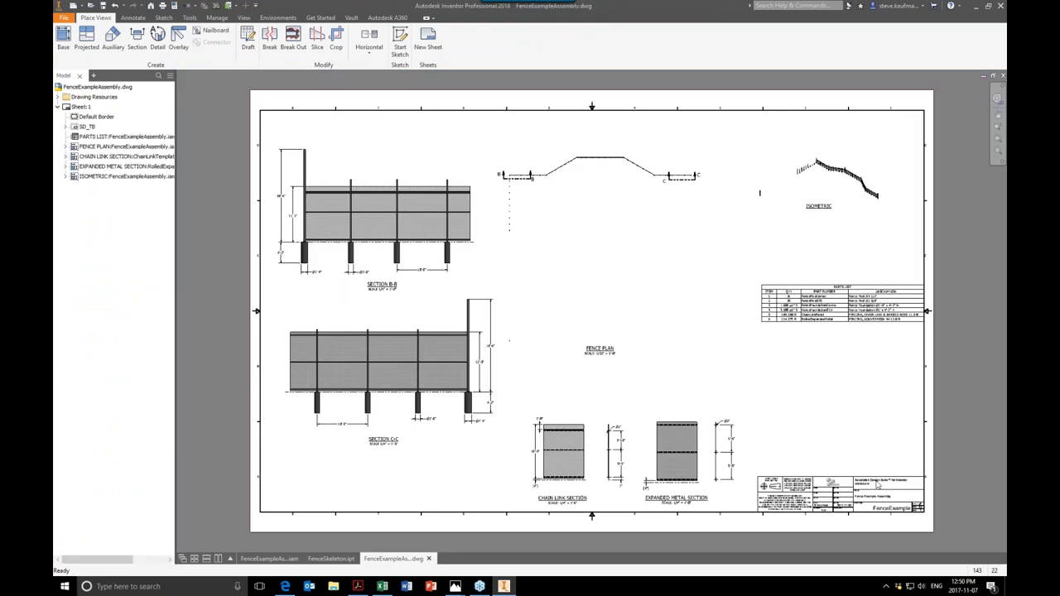
Step: Examine the parts list on the fence drawing up close, and return to an overview of the whole sheet
left_click(911, 325)
scroll(911, 324, "up", 2)
scroll(943, 300, "up", 2)
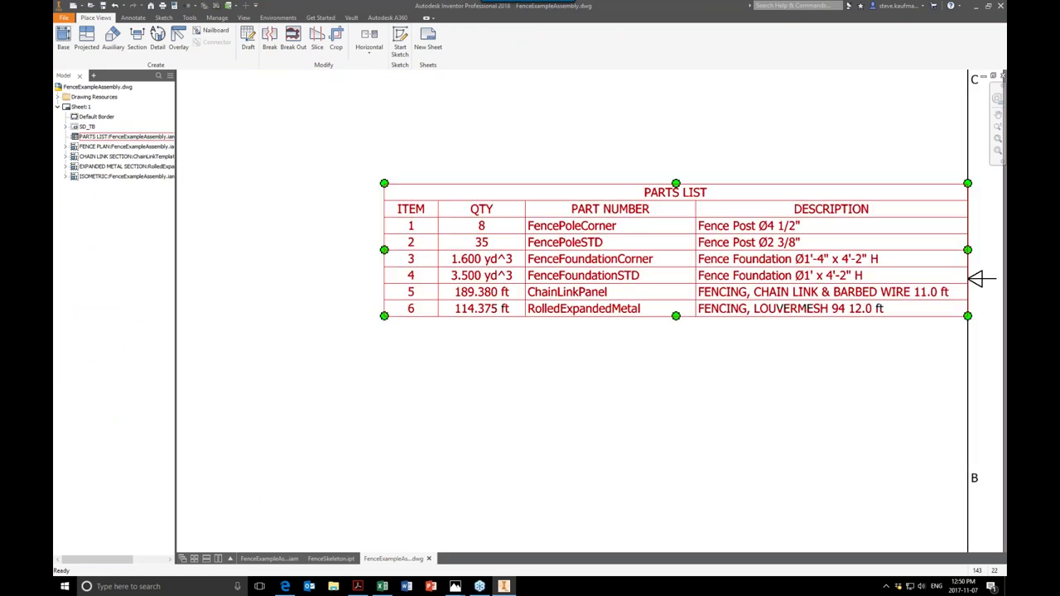
scroll(725, 408, "down", 5)
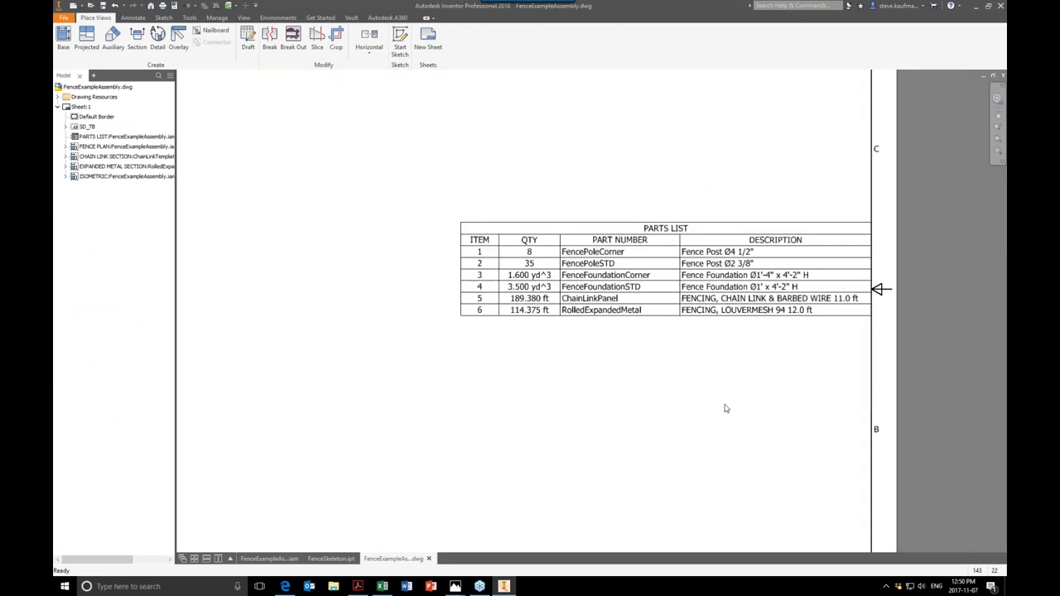
scroll(725, 408, "down", 3)
scroll(725, 408, "up", 2)
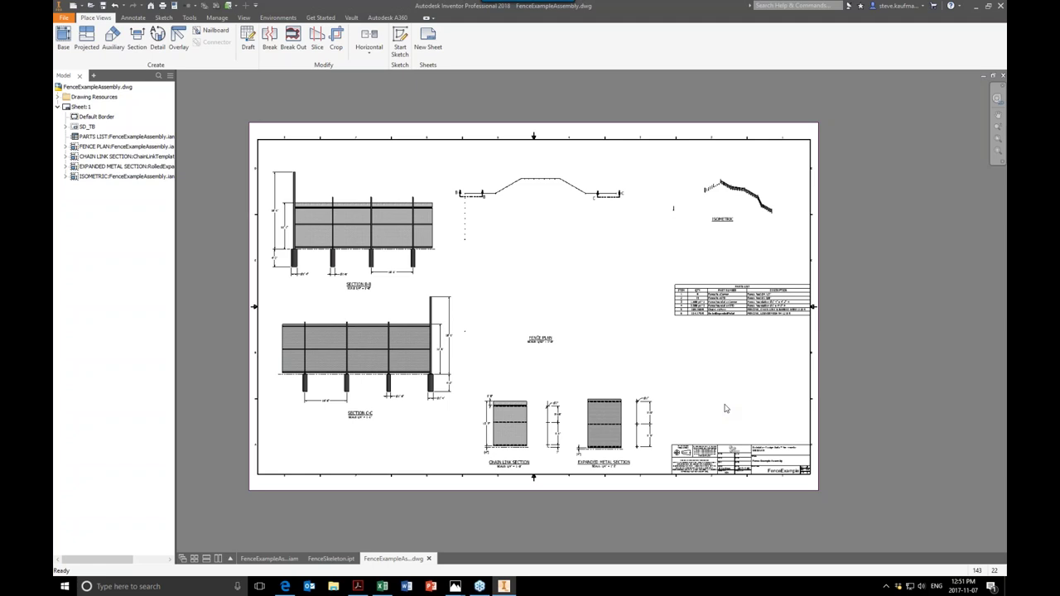
Step: Return to FenceExampleAssembly.iam, open PostCornerAssembly:1 in its own window to view it, and close it again
left_click(278, 559)
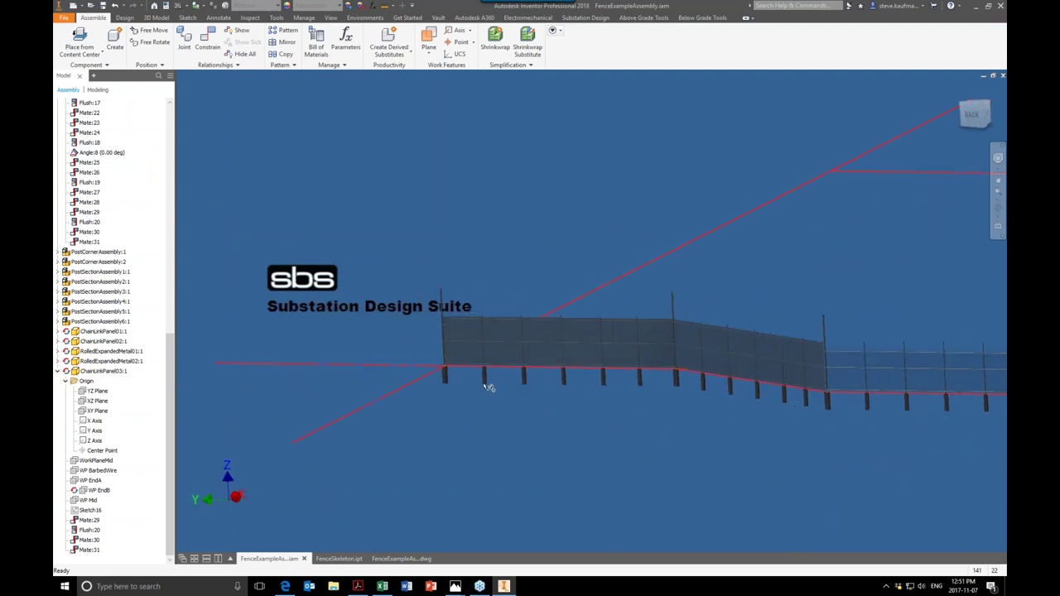
right_click(110, 252)
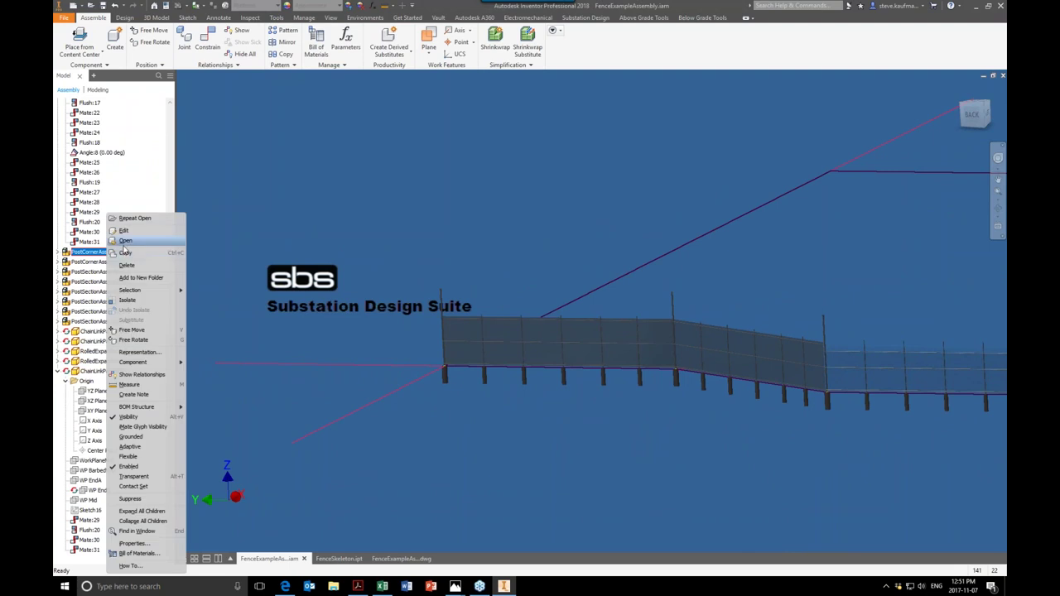
left_click(125, 241)
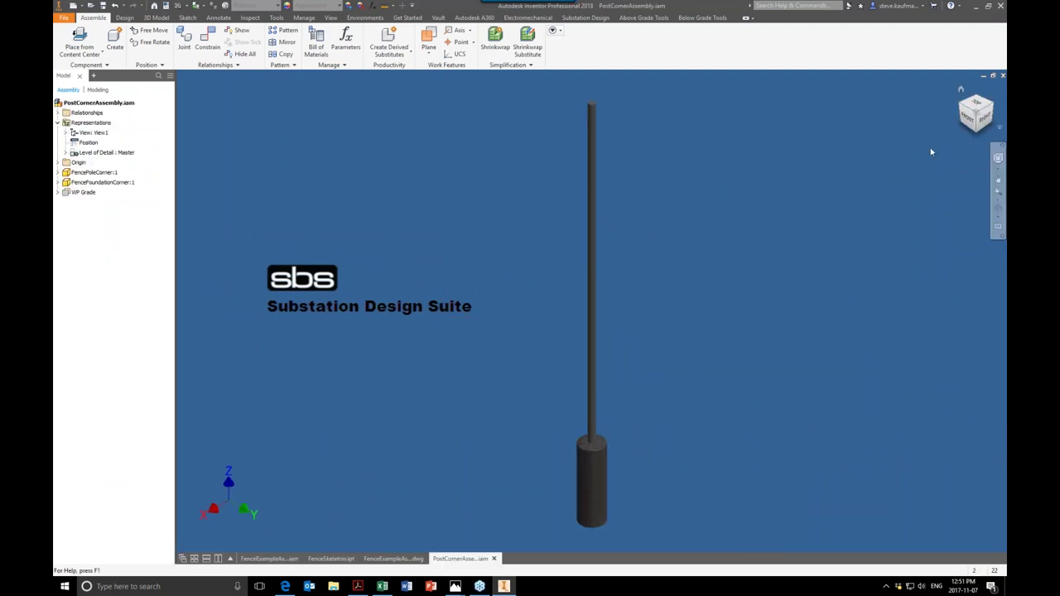
left_click(1002, 75)
Step: Open PostSectionAssembly4:1 from the fence assembly in its own window
left_click(491, 435)
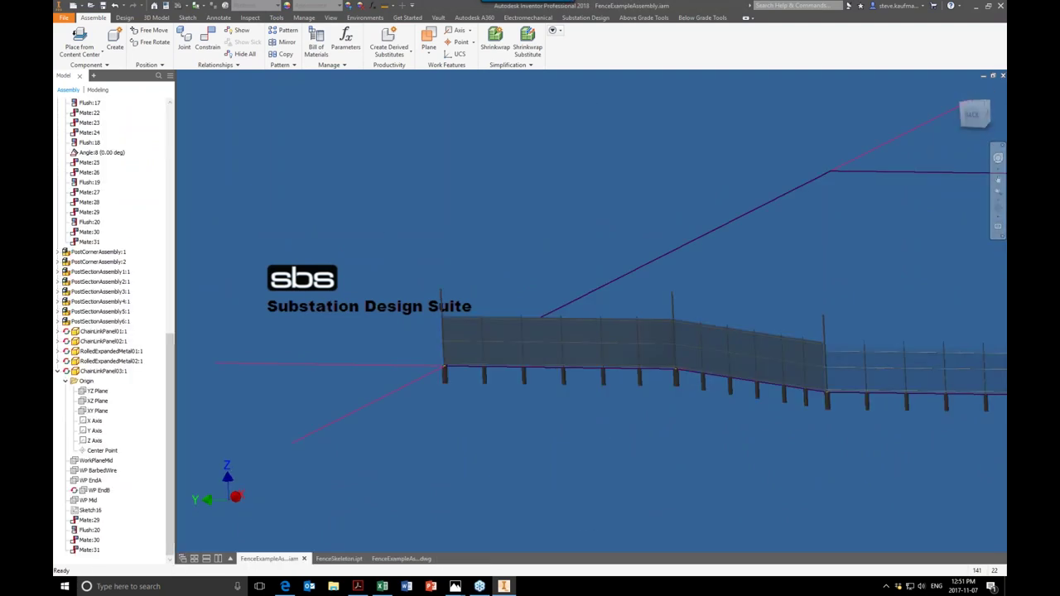
middle_click_drag(491, 435, 103, 281, "shift")
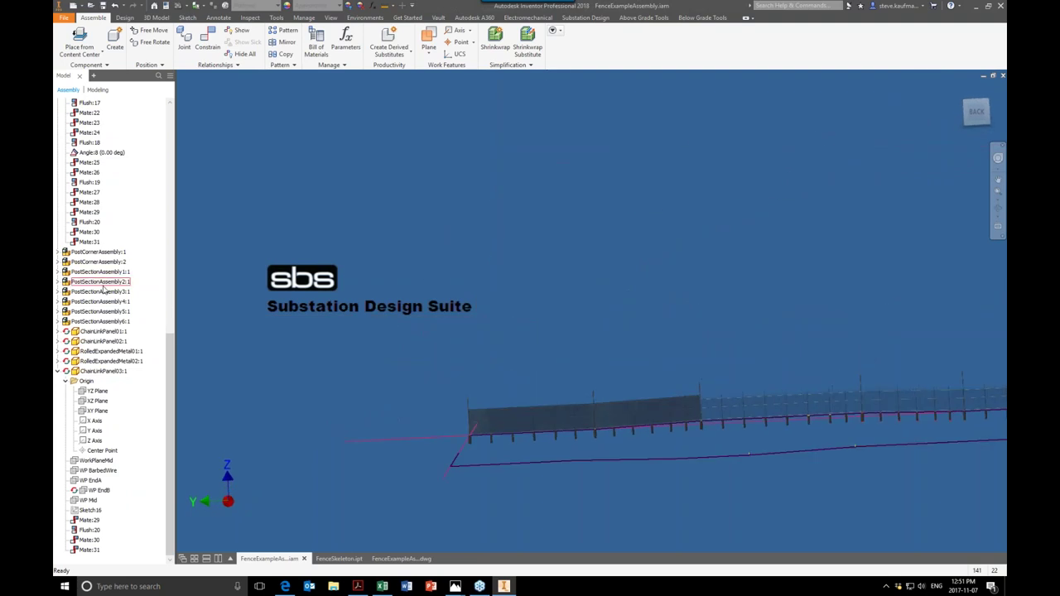
right_click(112, 302)
left_click(130, 240)
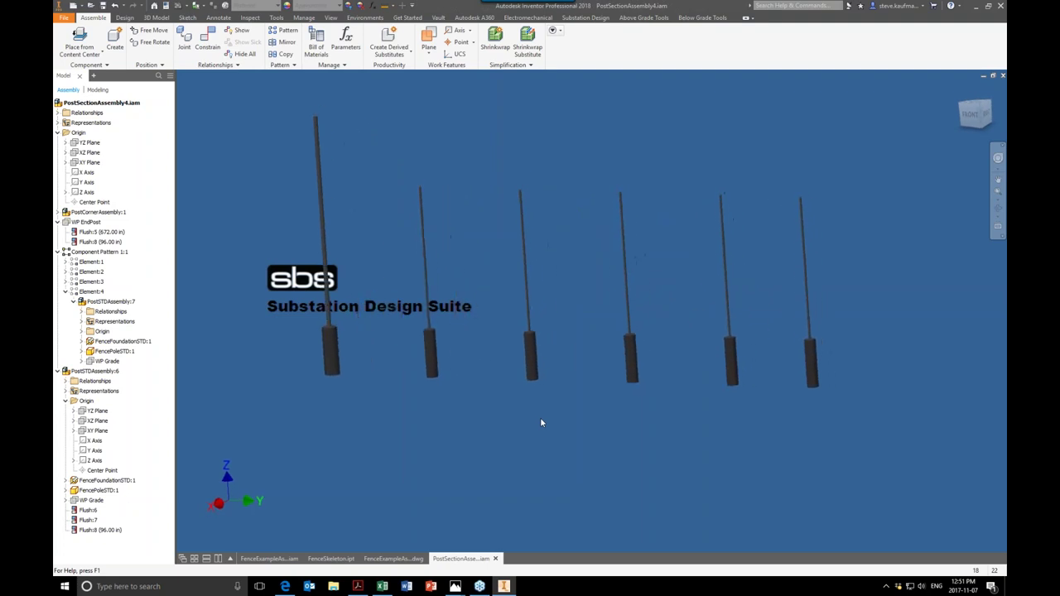
Step: Review the PostLast and SpacingOAL user parameters of PostSectionAssembly4.iam without changing them, and close the parameters and the file
left_click(372, 6)
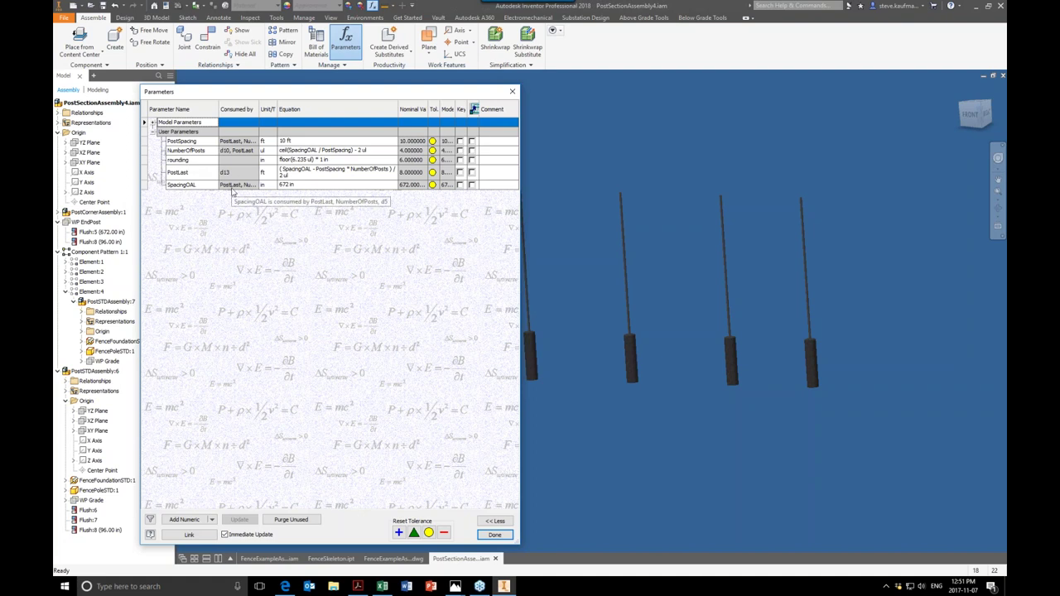
left_click(194, 172)
left_click(204, 185)
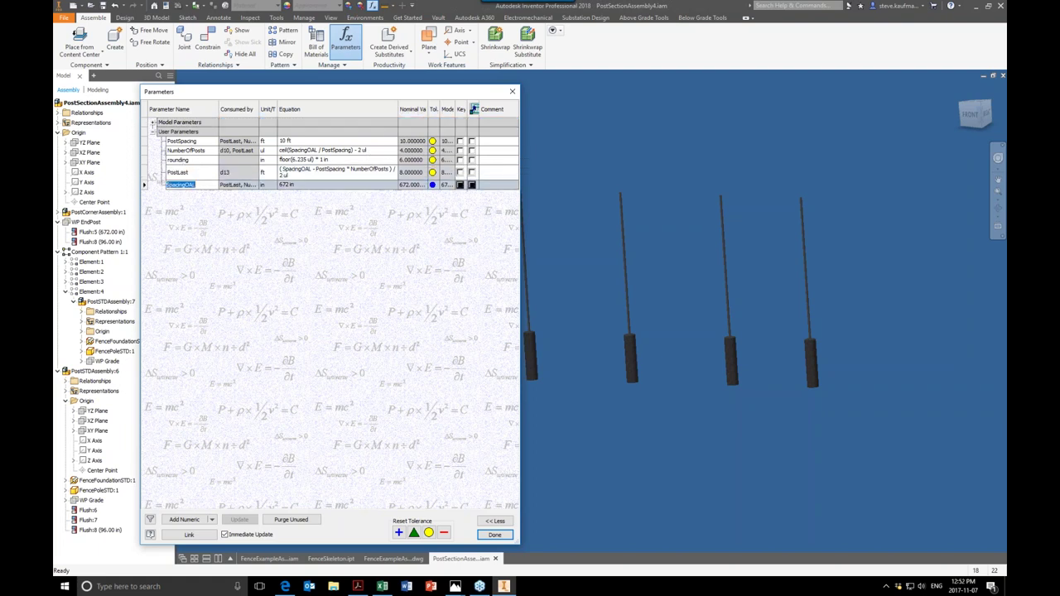
left_click(300, 185)
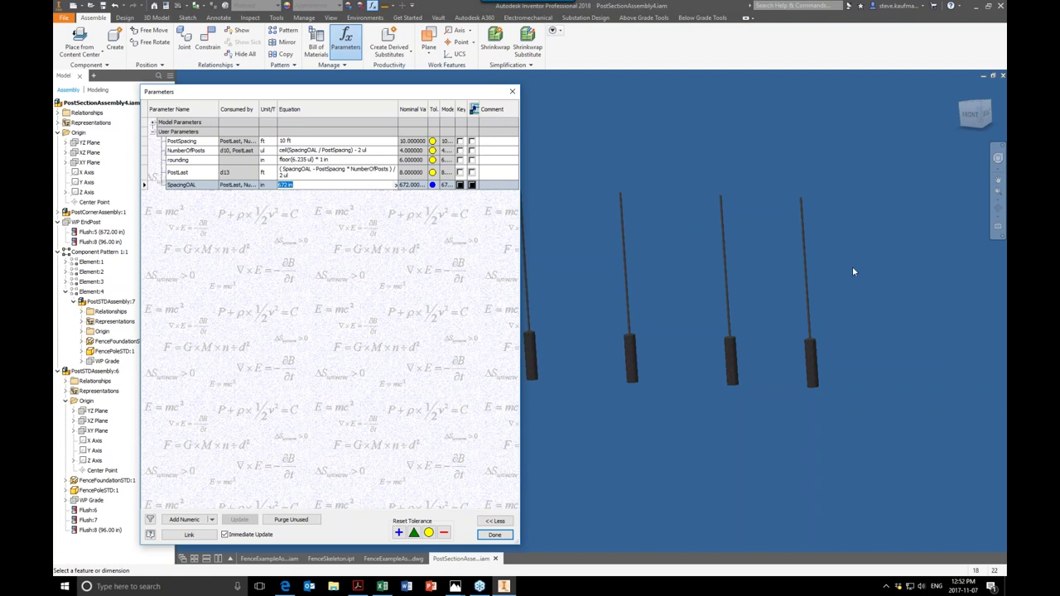
left_click(205, 173)
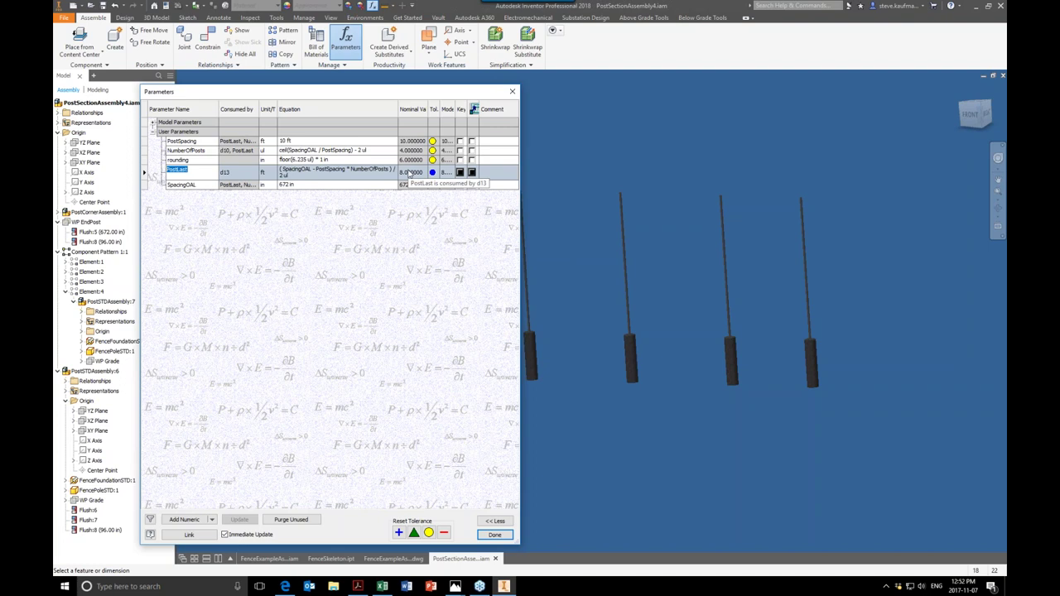
left_click(512, 92)
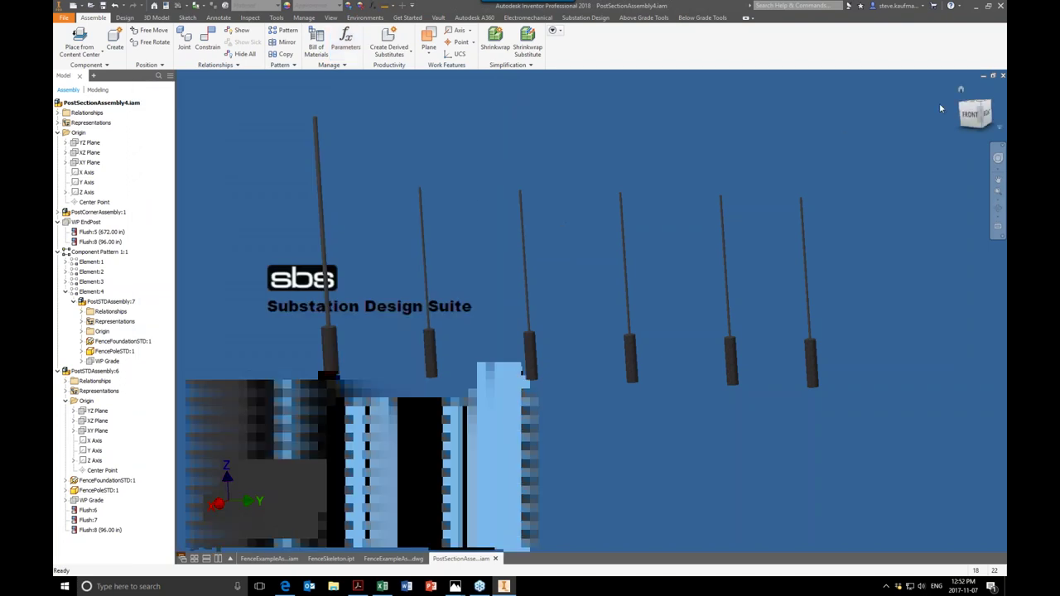
key("ctrl+F4")
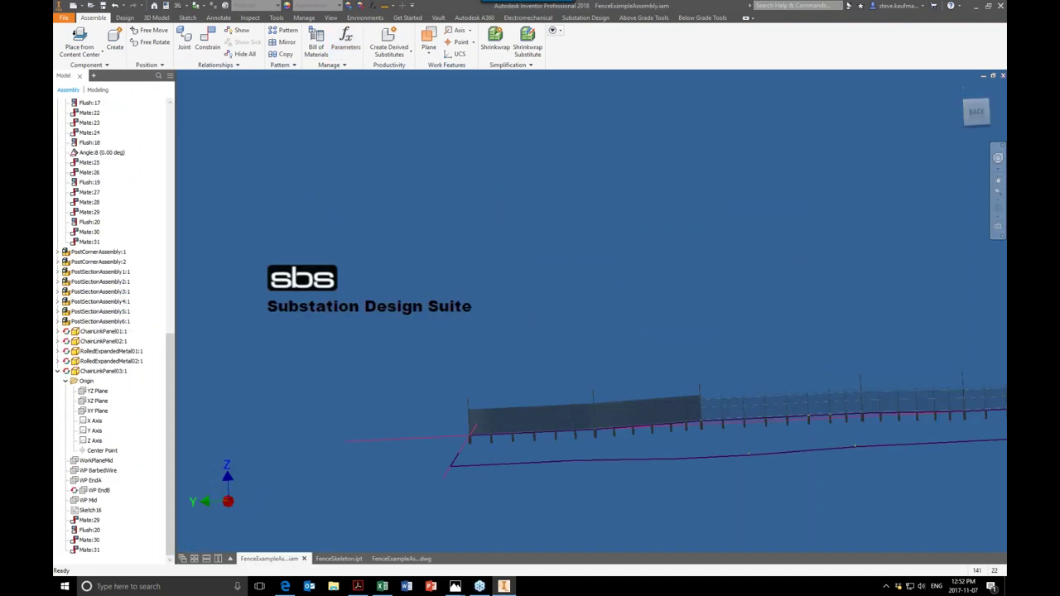
Step: Measure the distance between Work Axis3 and Work Axis4 of FenceSkeleton in the fence assembly, and clear the measurement
left_click(611, 445)
key("End")
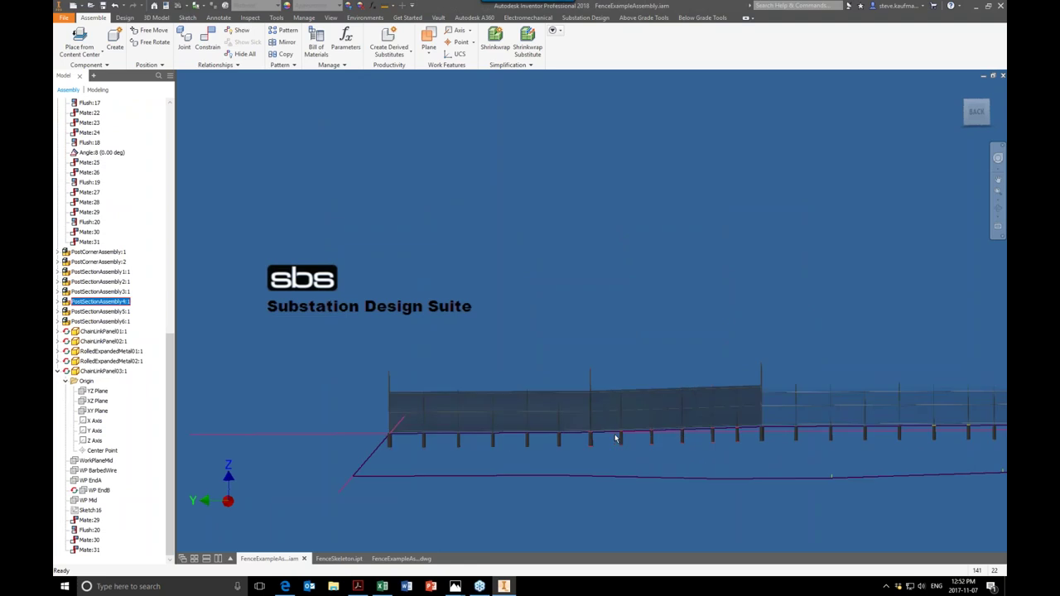
key("F6")
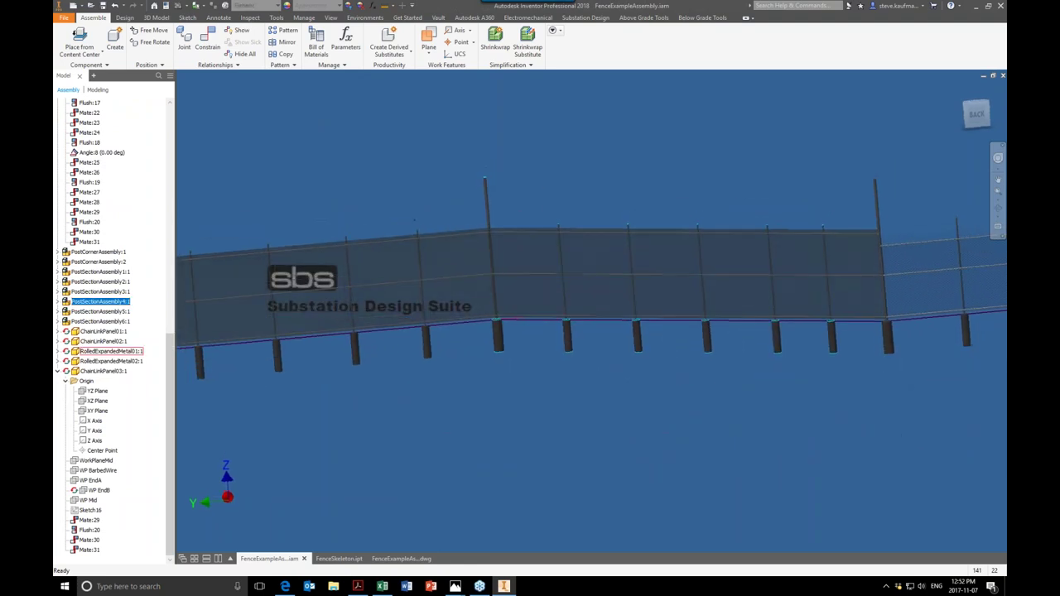
left_click_drag(170, 356, 169, 147)
left_click(384, 5)
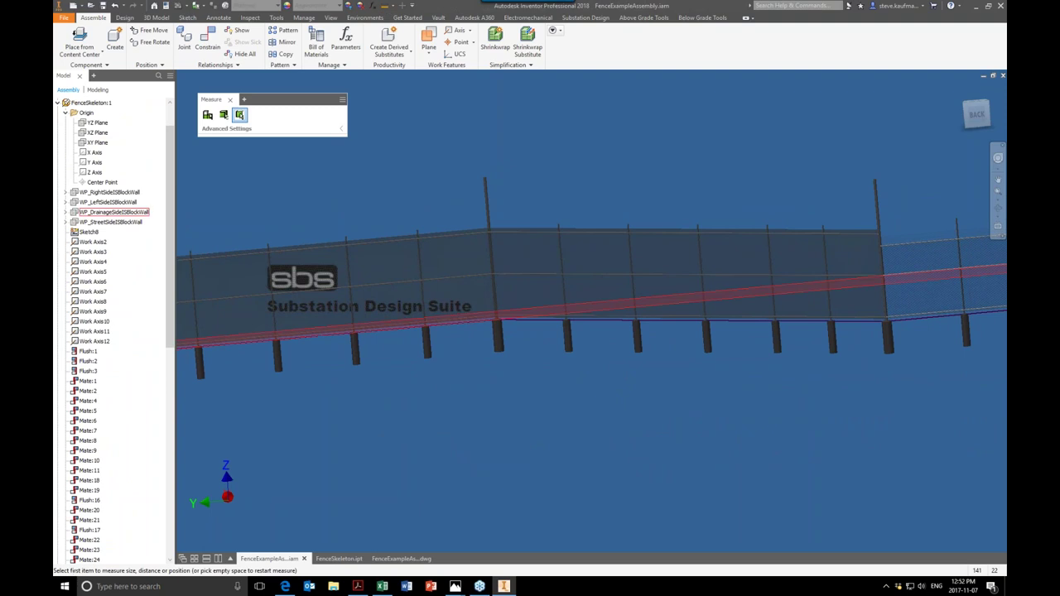
left_click(92, 251)
left_click(93, 262)
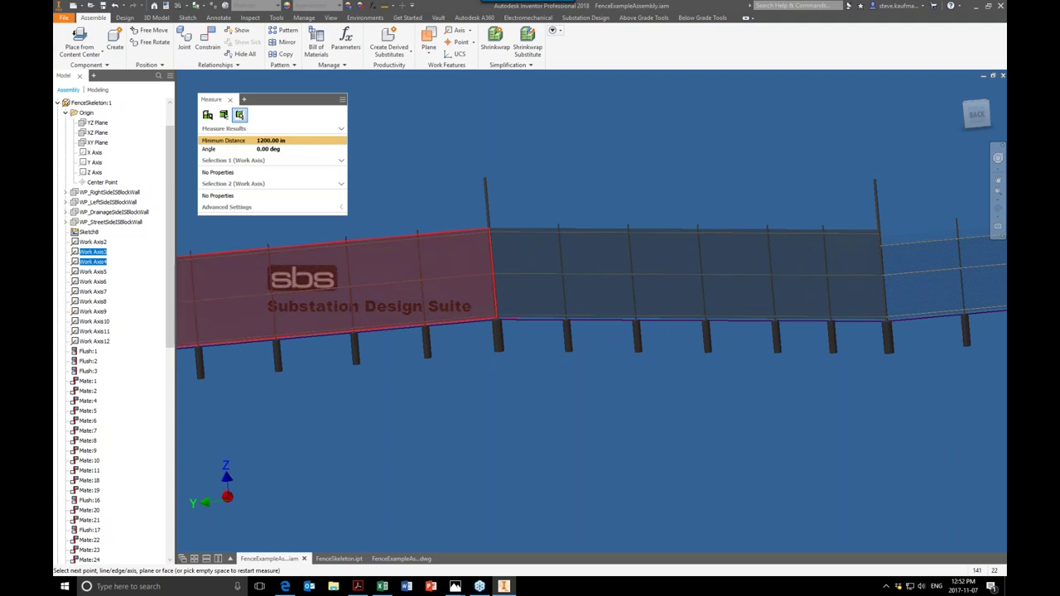
left_click(542, 494)
scroll(542, 494, "up", 4)
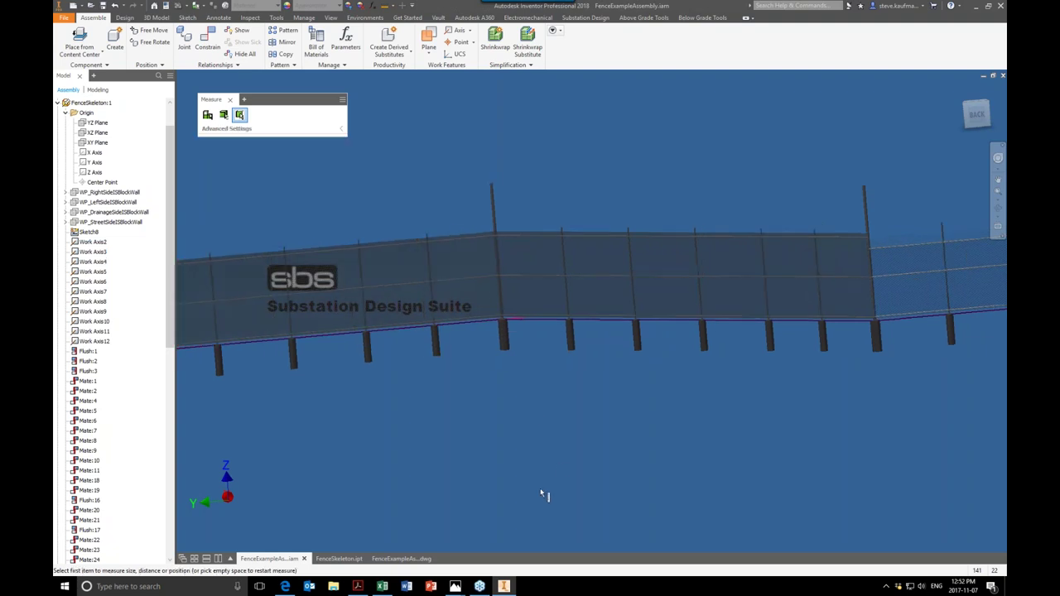
Step: End the distance measurement, view the whole fence layout in 3D, and close FenceExampleAssembly.iam
key("F6")
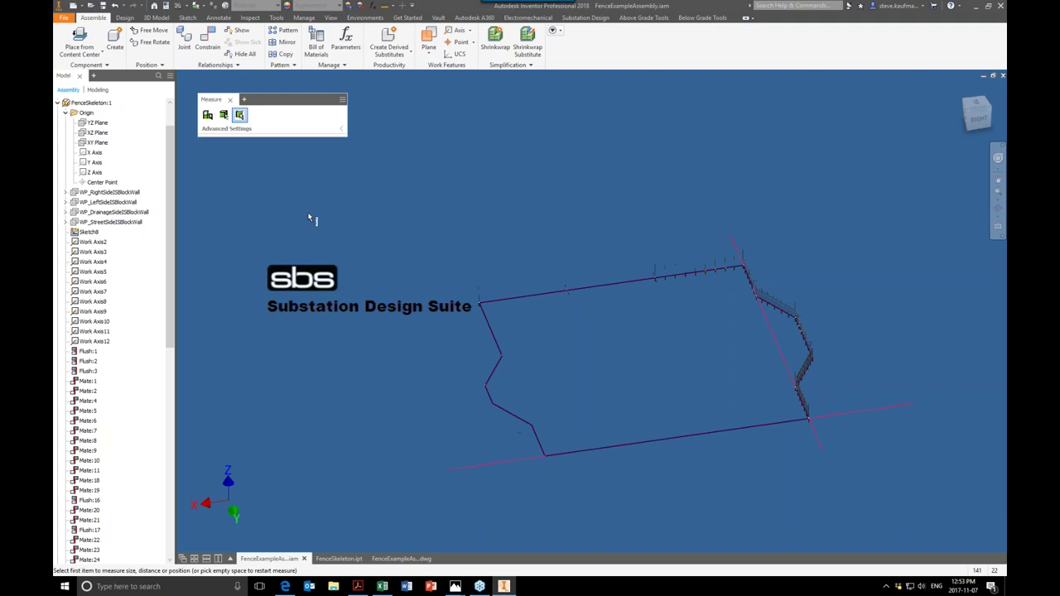
key("Escape")
middle_click_drag(377, 309, 366, 311, "shift")
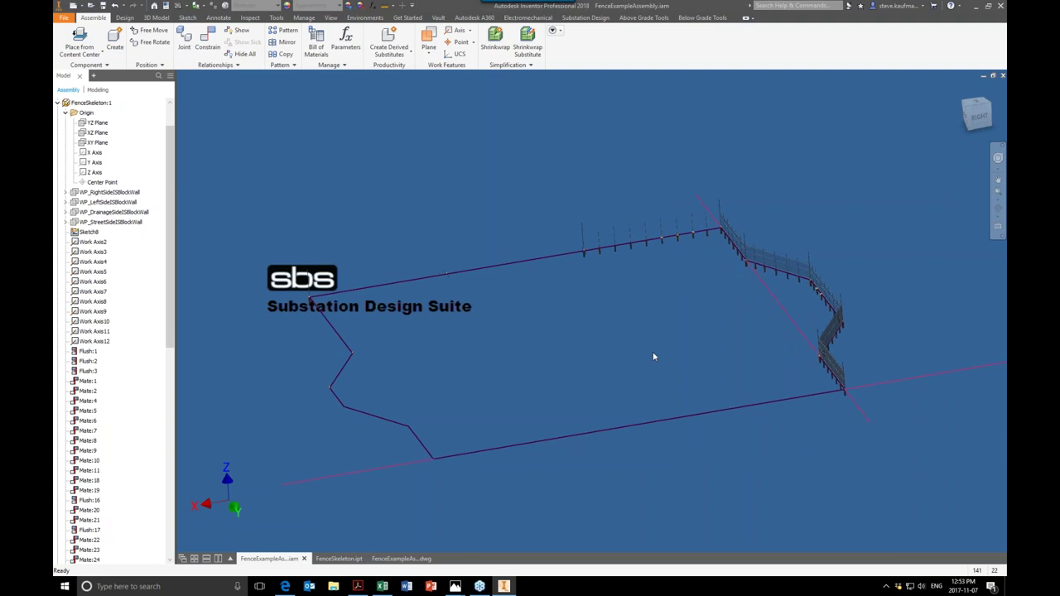
left_click(1002, 75)
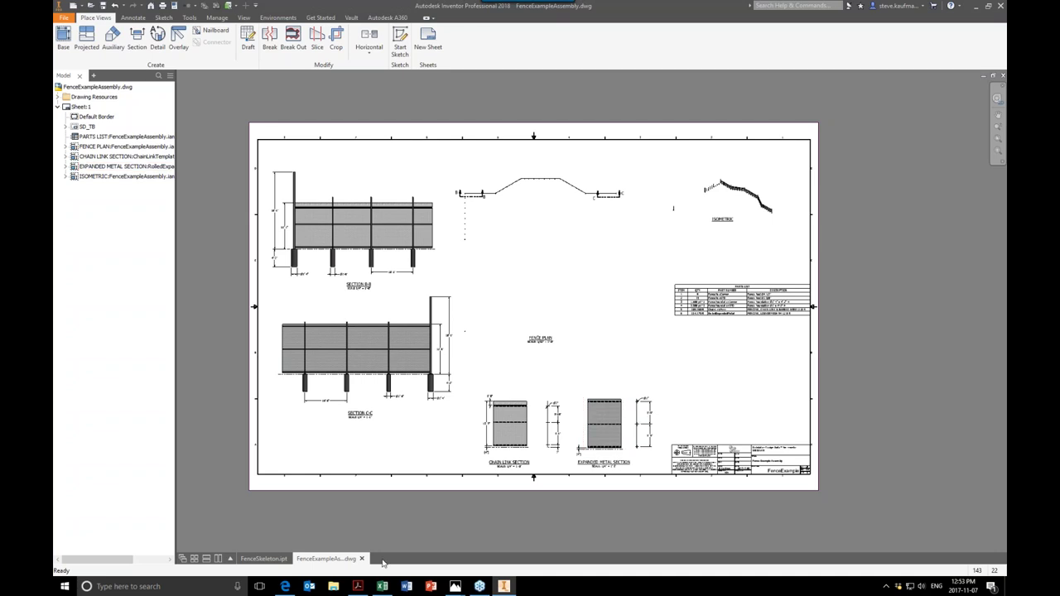
Step: Switch to the Photos window to read the Substation Design Suite webinar agenda image, and minimize it again
mouse_move(285, 586)
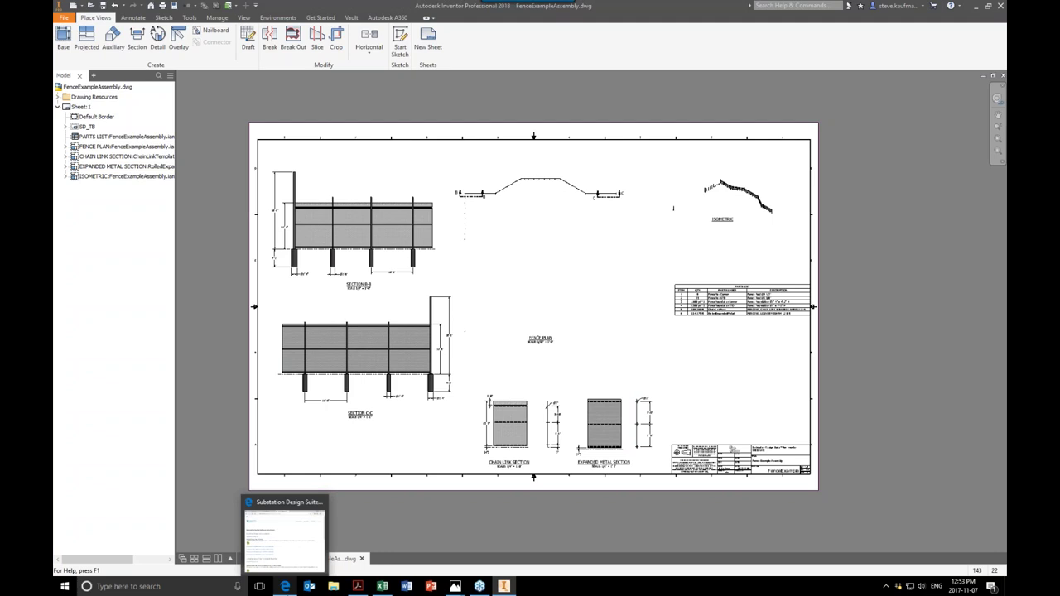
mouse_move(413, 589)
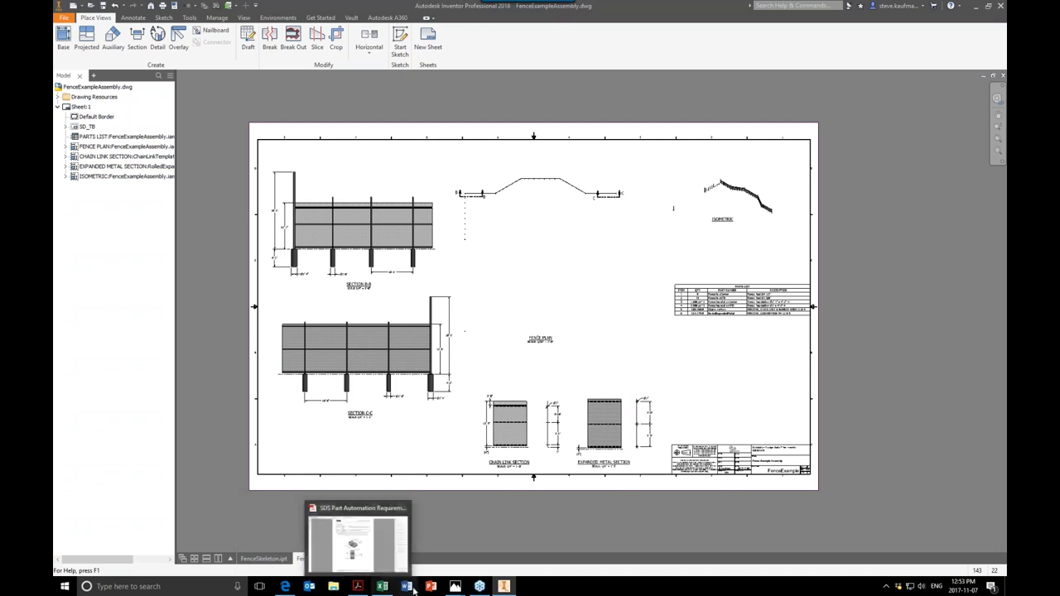
left_click(464, 560)
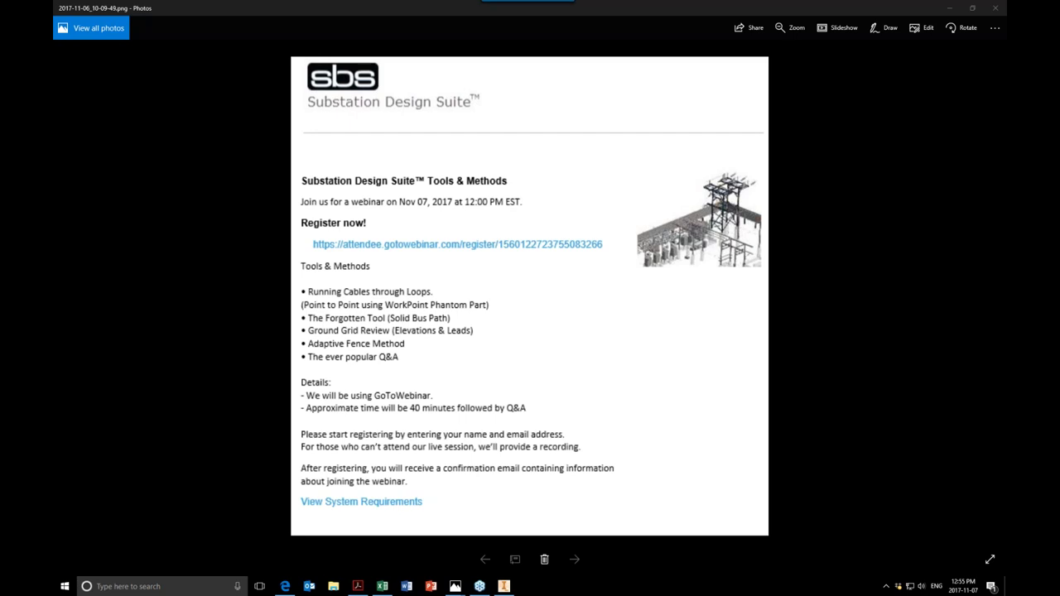
left_click(951, 7)
Step: Close FenceExampleAssembly.dwg and FenceSkeleton.ipt, and look through the ExampleFence folder for a file without opening any
left_click(1002, 75)
left_click(505, 312)
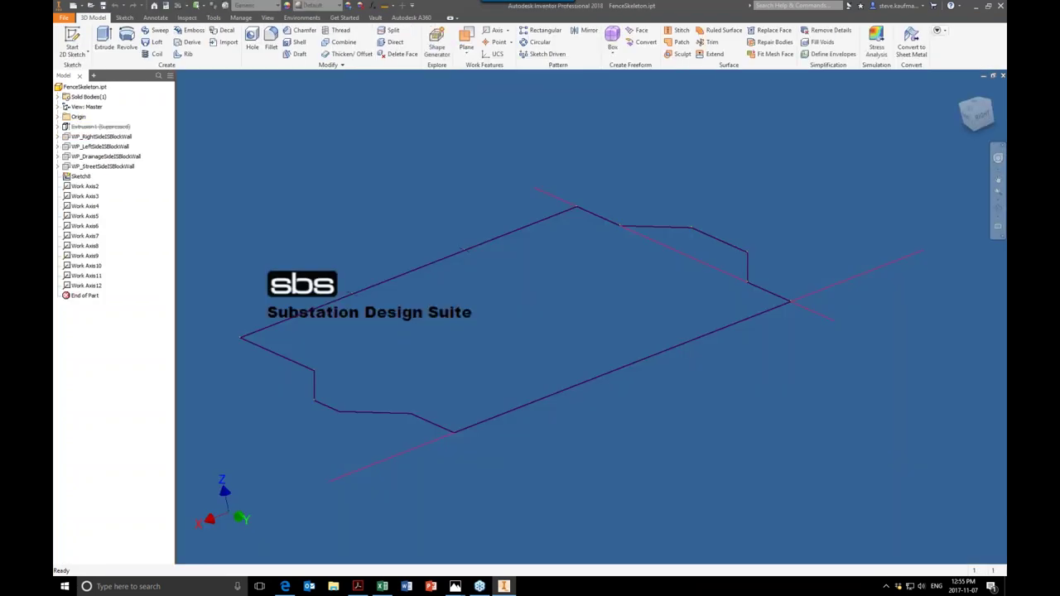
left_click(1002, 76)
left_click(86, 37)
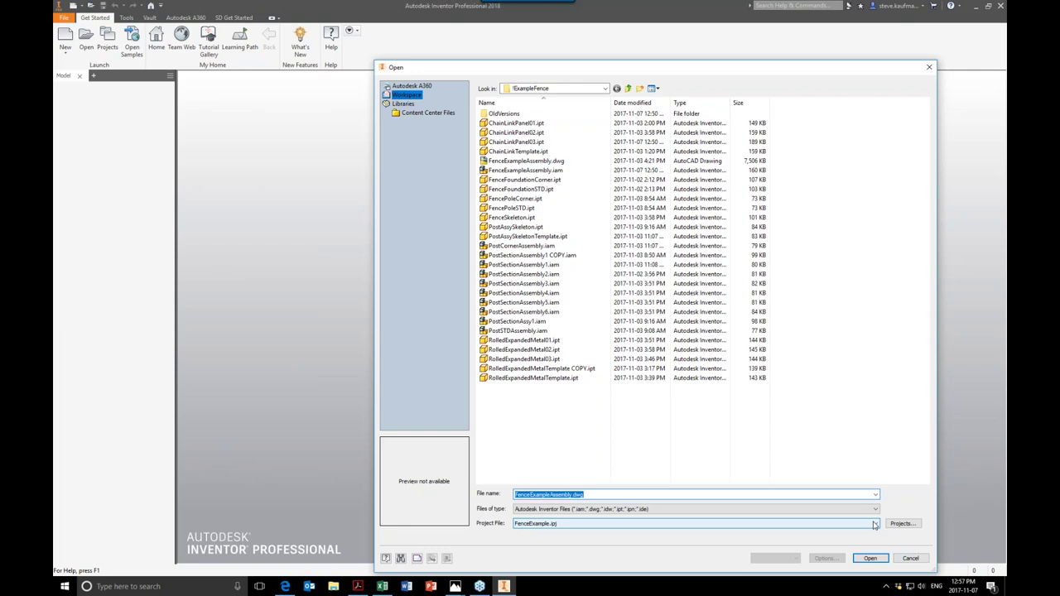
left_click(911, 560)
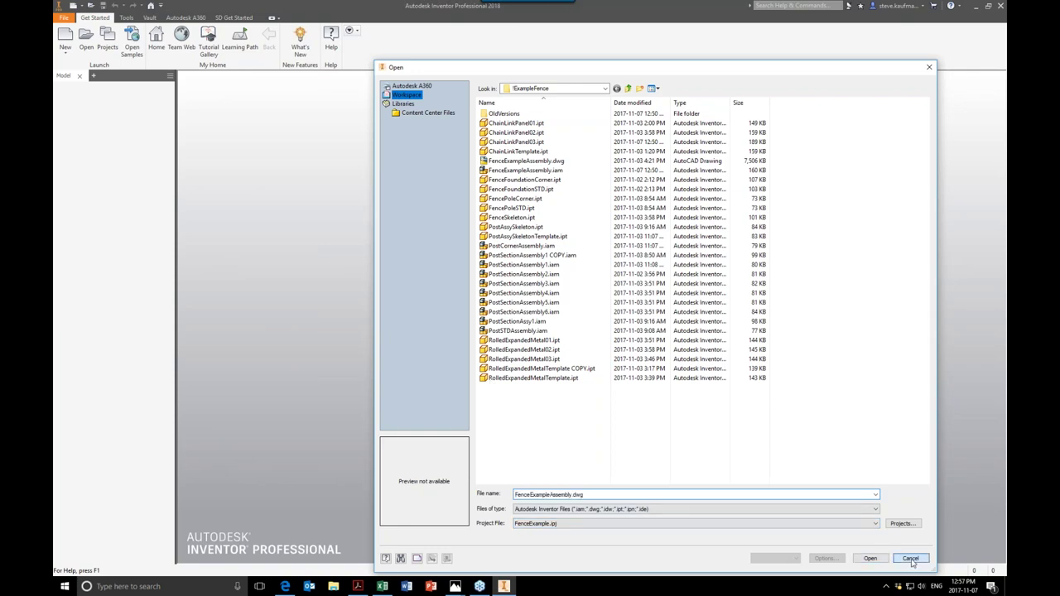
Step: Minimize Inventor and launch the Substation Designer Content Editor from the desktop
left_click(975, 7)
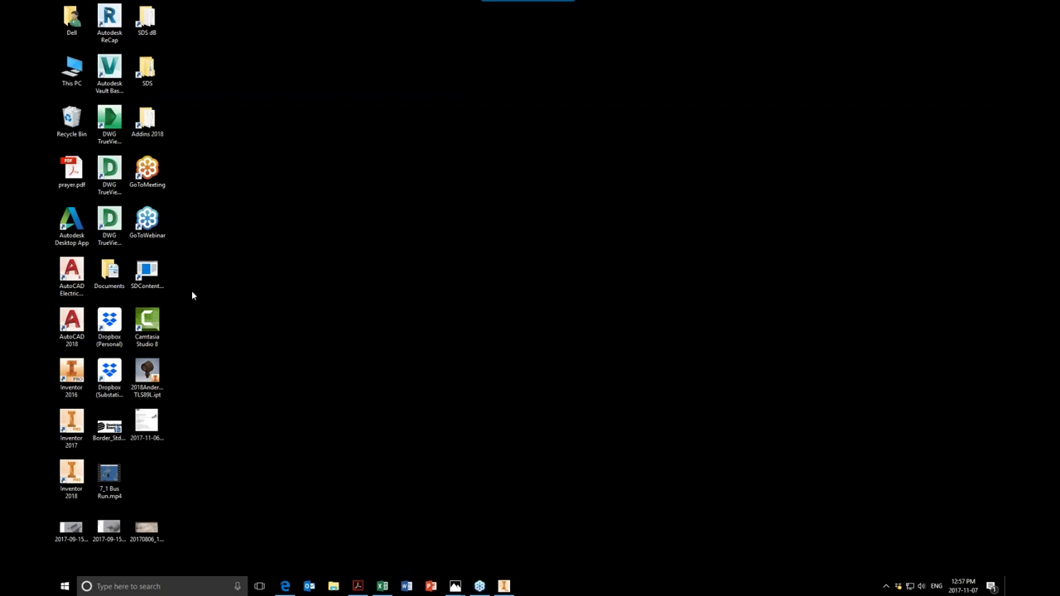
left_click(147, 275)
double_click(147, 275)
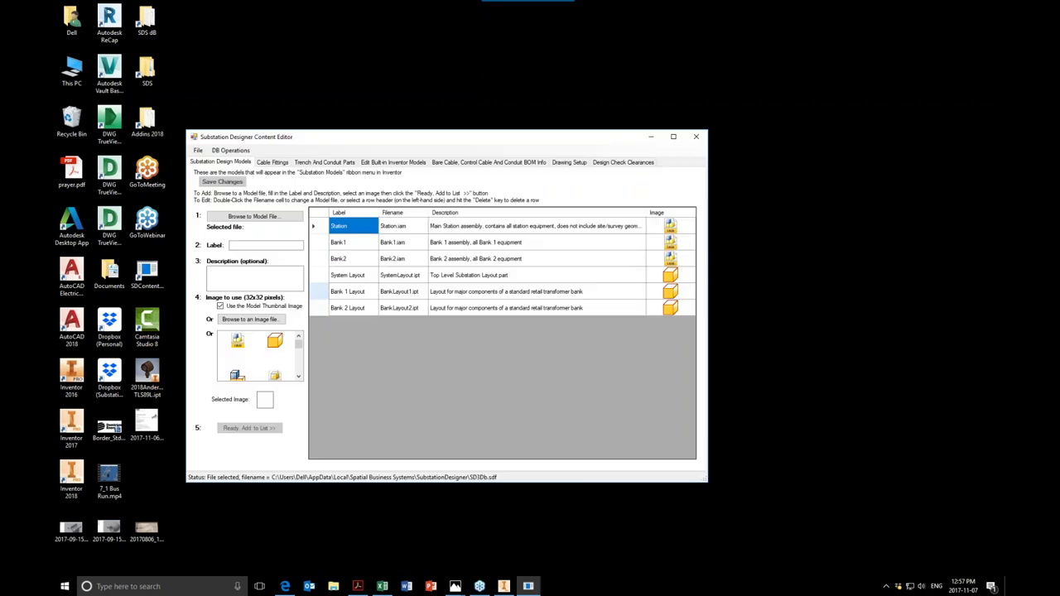
Step: Review the editor's cable fittings, trench and conduit parts, and built-in Inventor models, selecting GroundGridMold.ipt and GroundGridShotMaterial.ipt in the model list
left_click(274, 163)
left_click(320, 163)
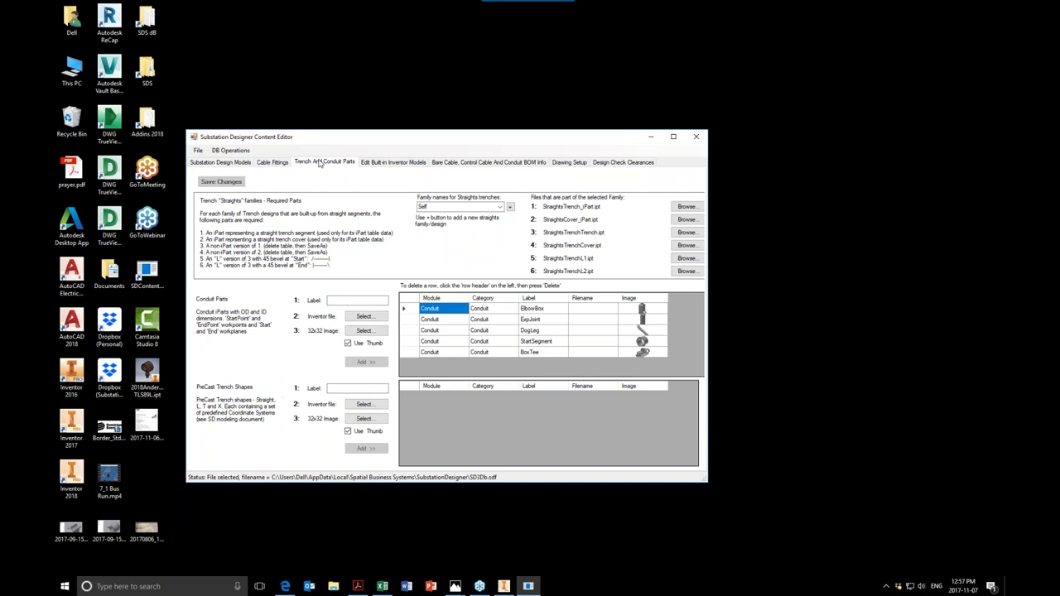
left_click(377, 164)
left_click_drag(296, 259, 300, 278)
left_click(231, 311)
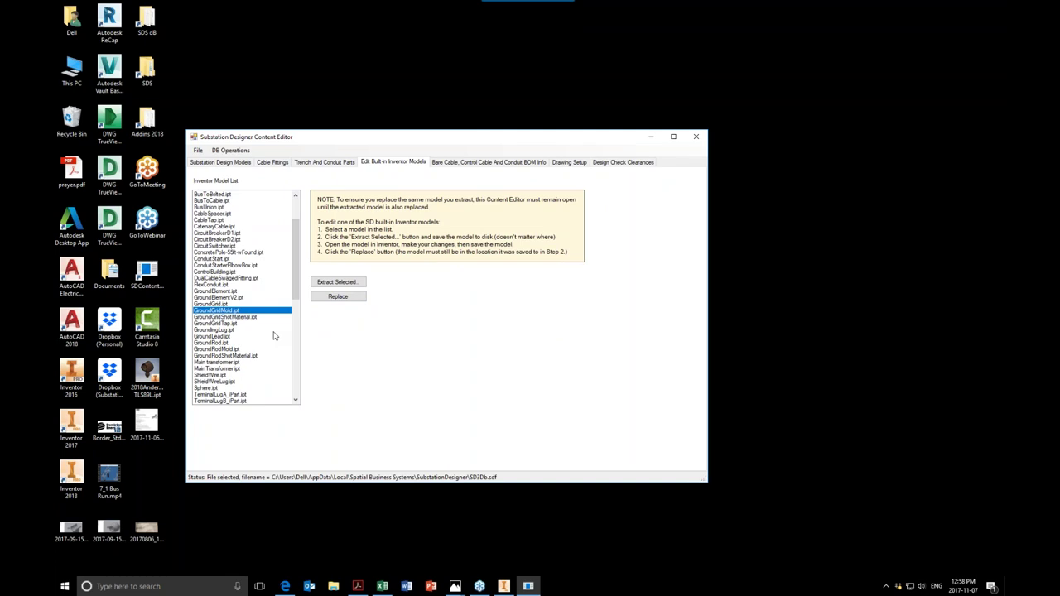
left_click(254, 318)
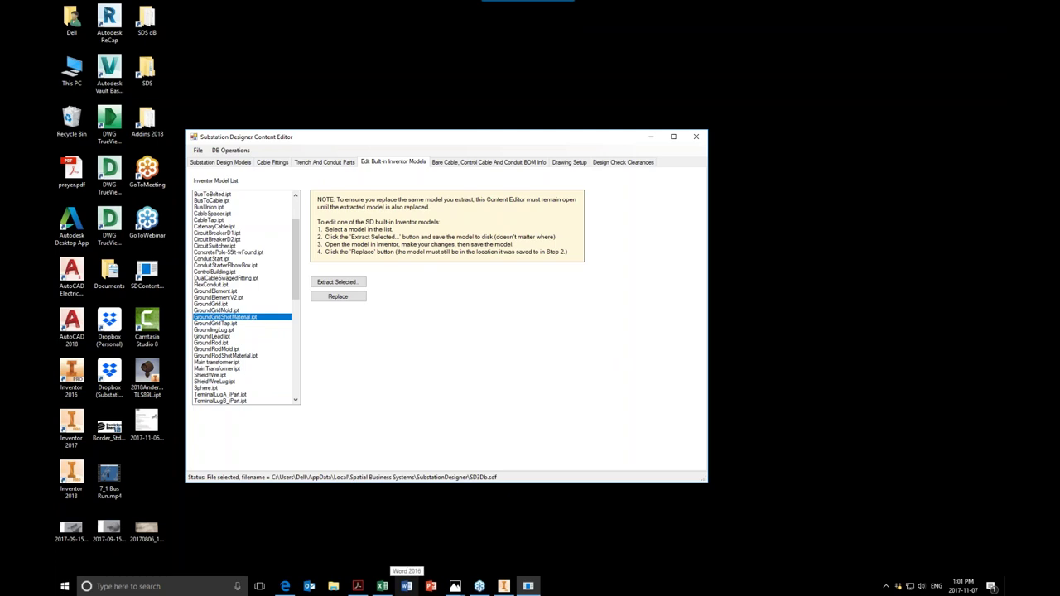
Step: Close the Substation Designer Content Editor and return to Inventor
left_click(342, 547)
left_click(309, 587)
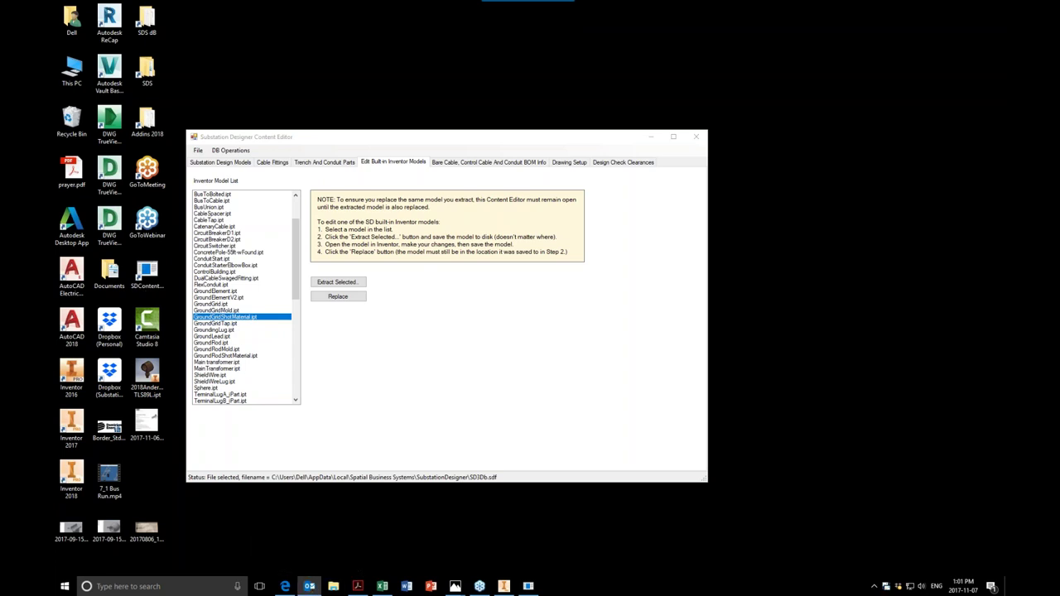
left_click(697, 137)
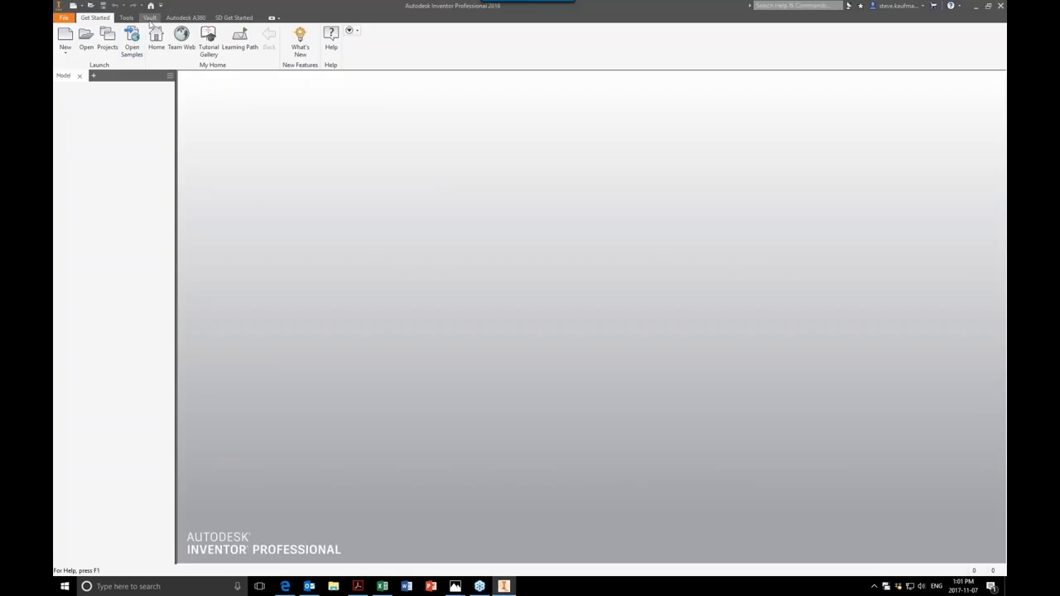
Step: Look at the location choice of the SD New Project tool and cancel it without creating a project
left_click(246, 17)
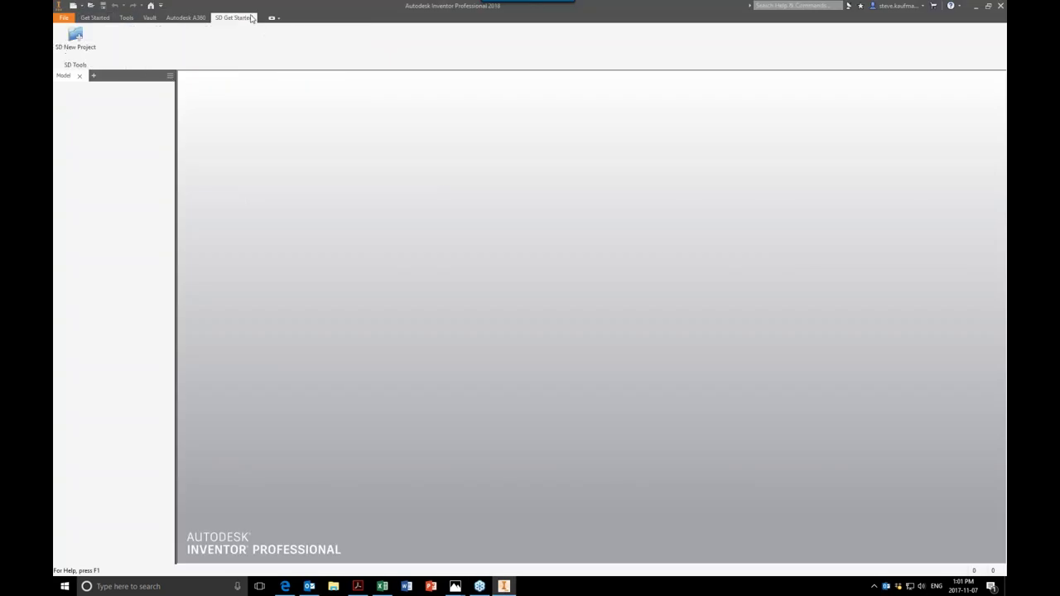
left_click(73, 39)
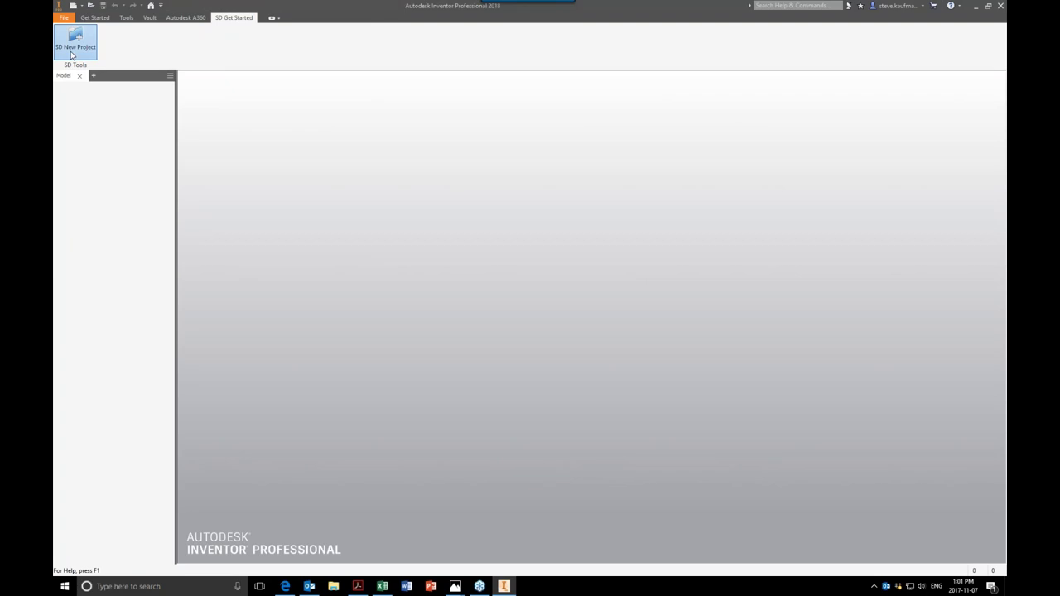
key("Escape")
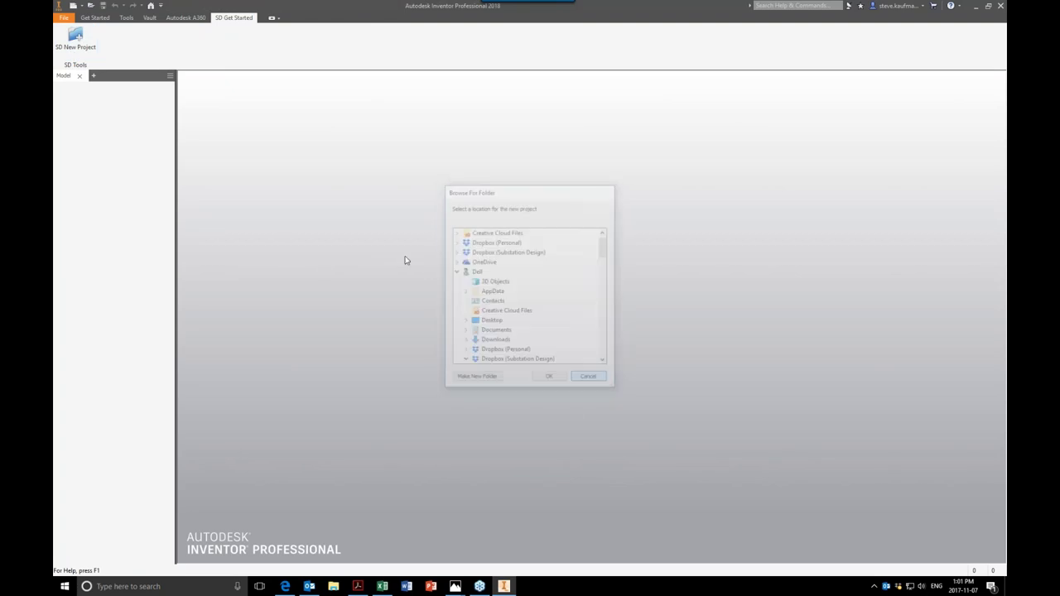
Step: Open FenceExampleAssembly.iam from the ExampleFence folder
left_click(91, 6)
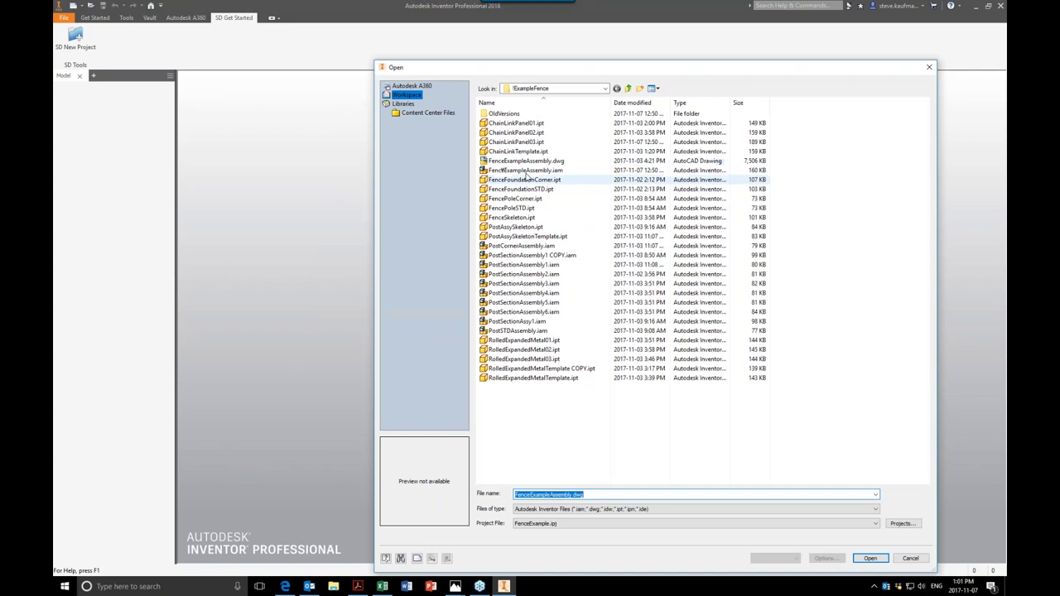
left_click(527, 170)
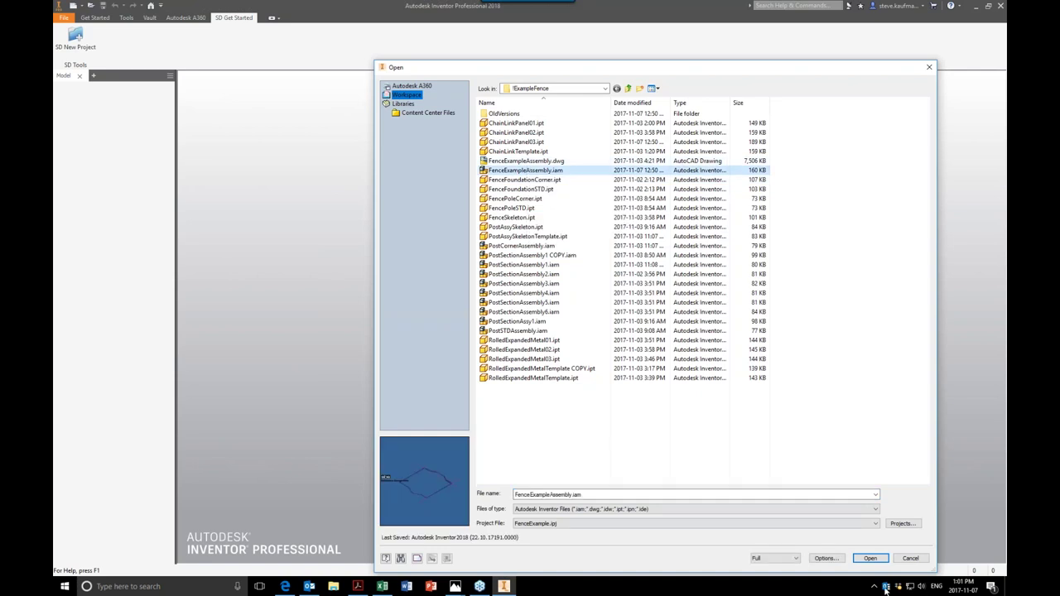
left_click(870, 558)
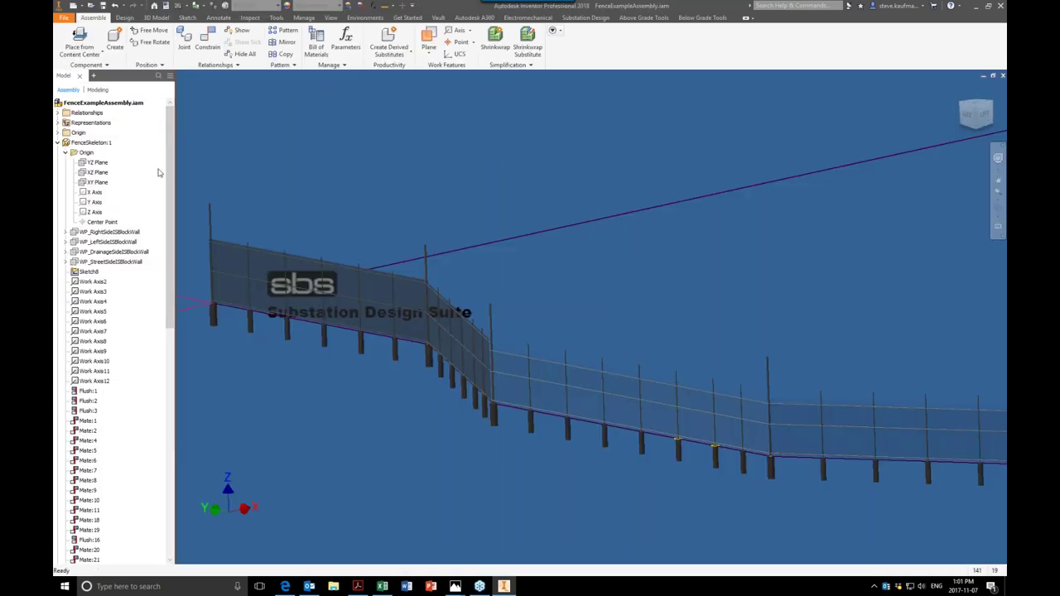
Step: Look through the station, bank and layout entries in the Substation Models gallery of the Substation Design tools
left_click(585, 18)
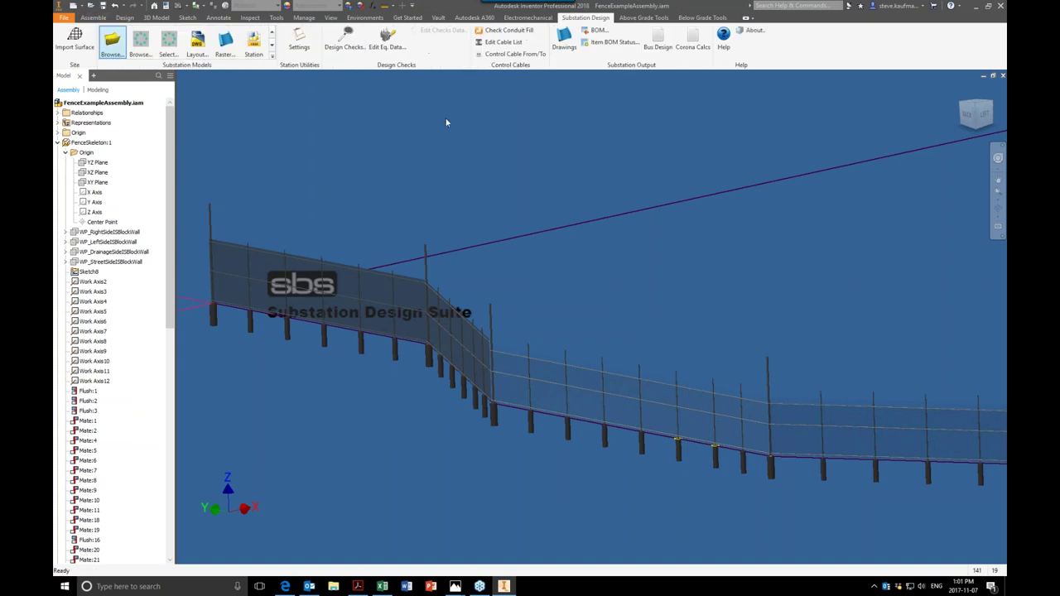
left_click(271, 49)
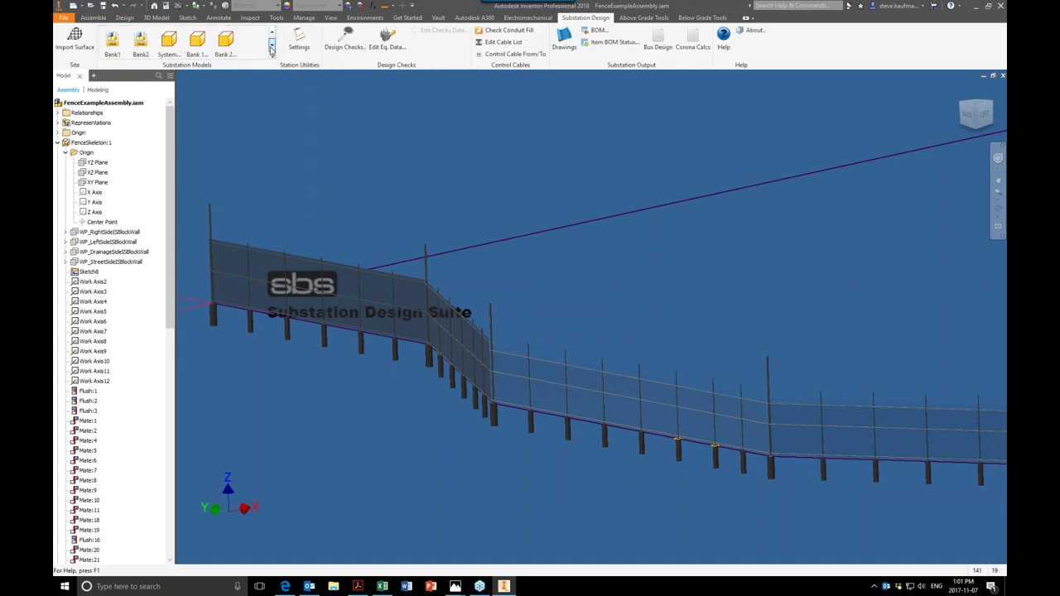
left_click(271, 33)
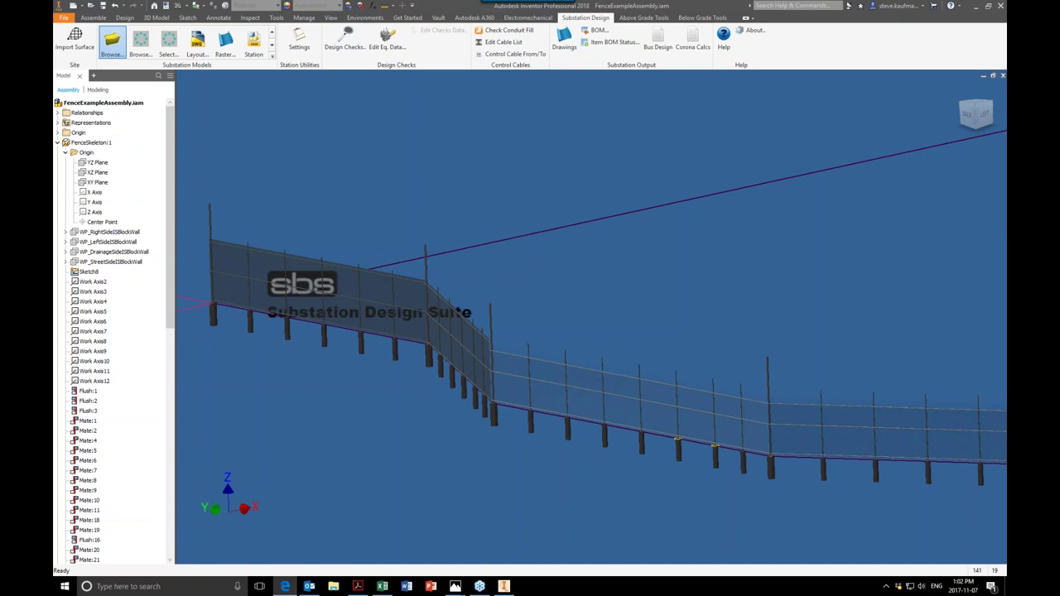
Step: Switch to the Microsoft Edge browser window
left_click(285, 586)
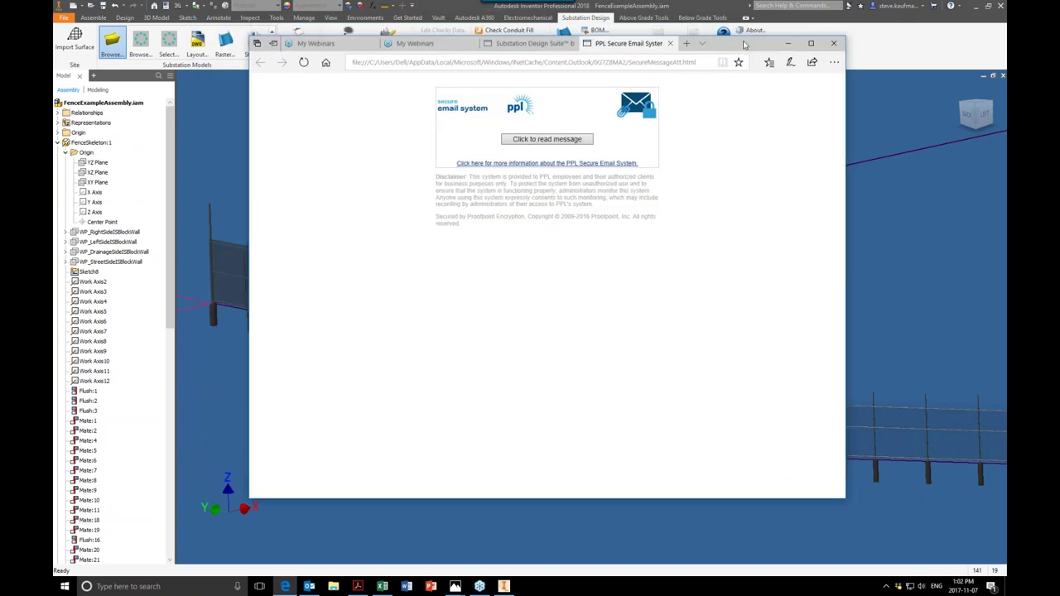